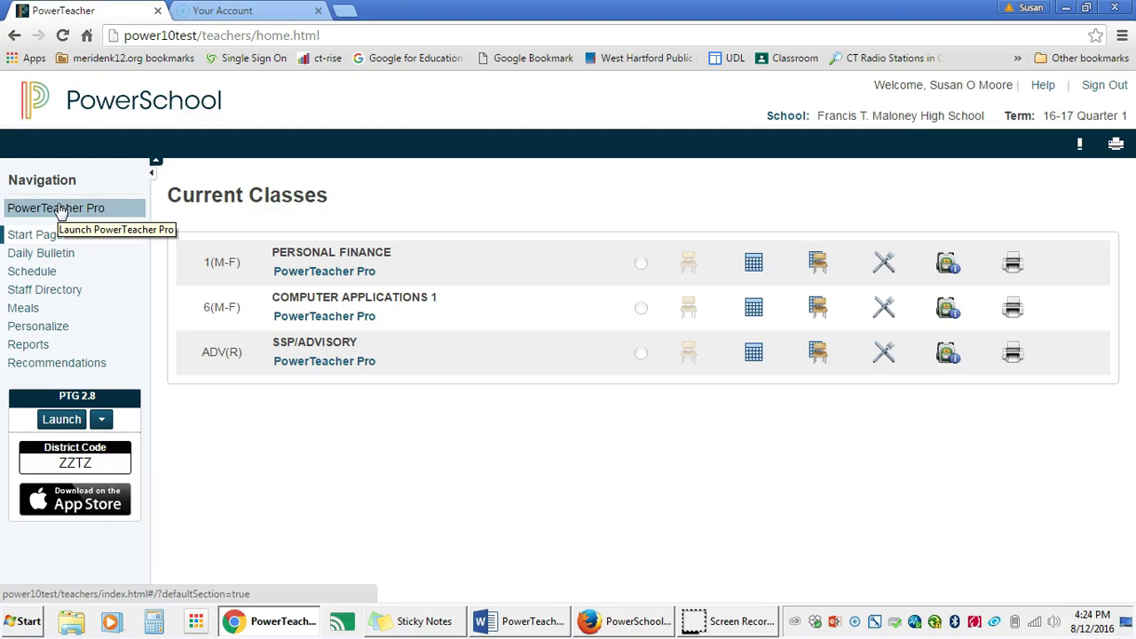
Launch PowerTeacher Pro from the teacher portal and dismiss its welcome message
click(45, 423)
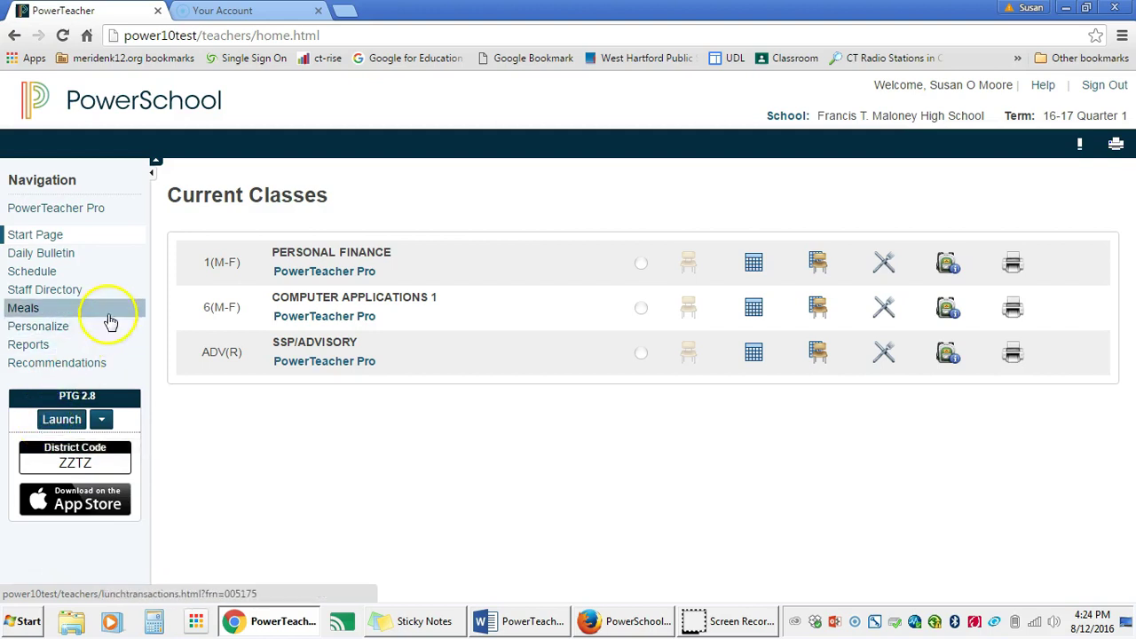
click(78, 213)
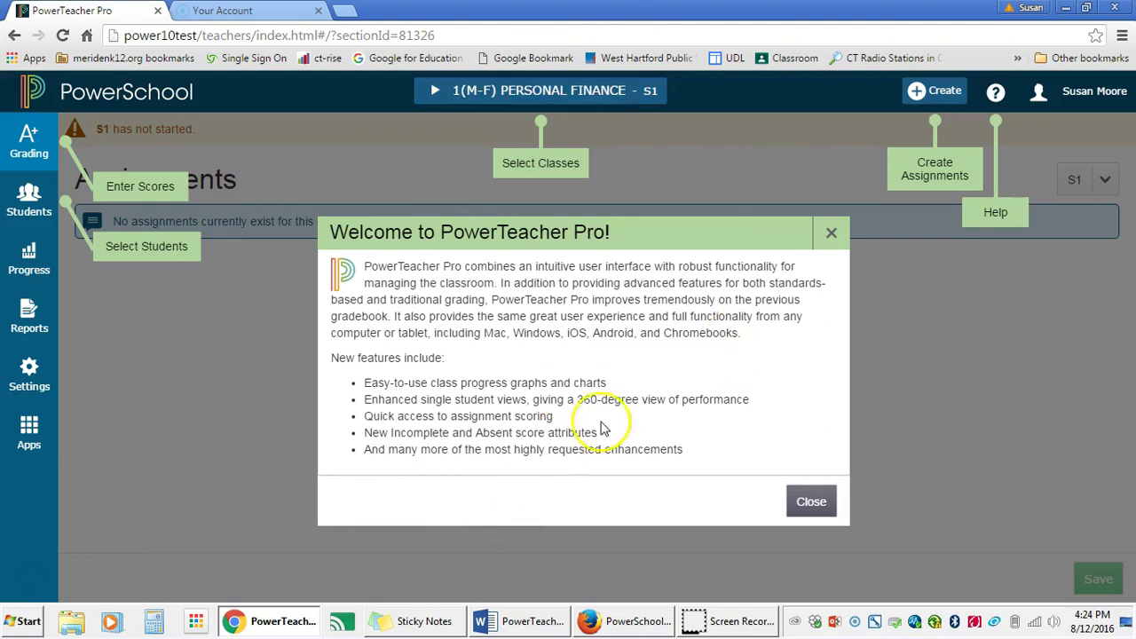
click(810, 504)
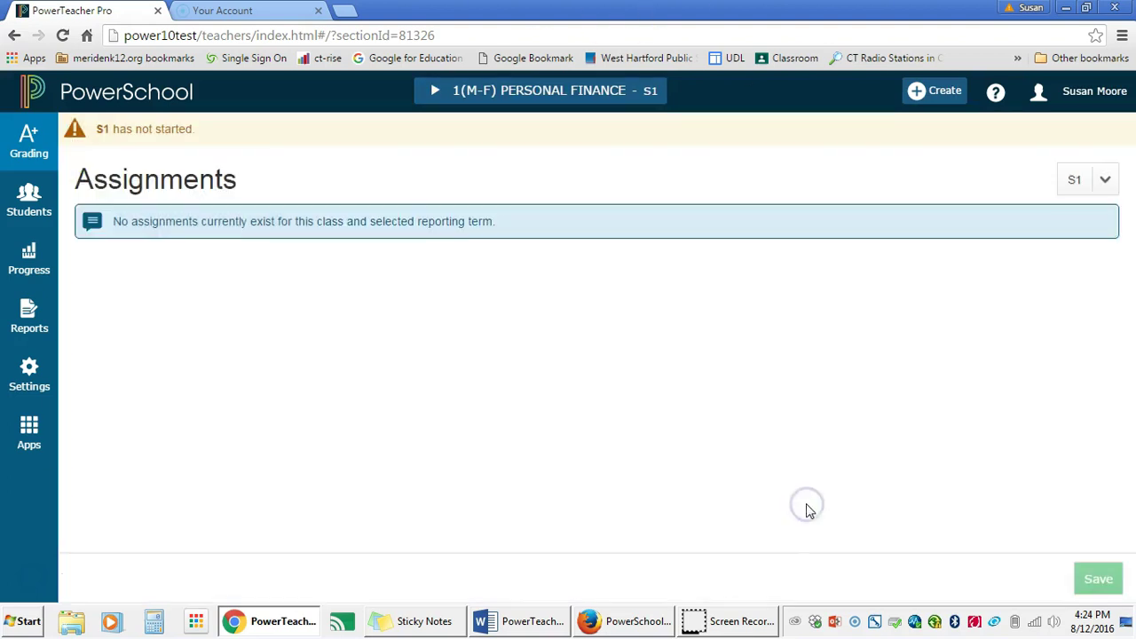
View the Getting Started overview and the available help options, then close them
click(997, 94)
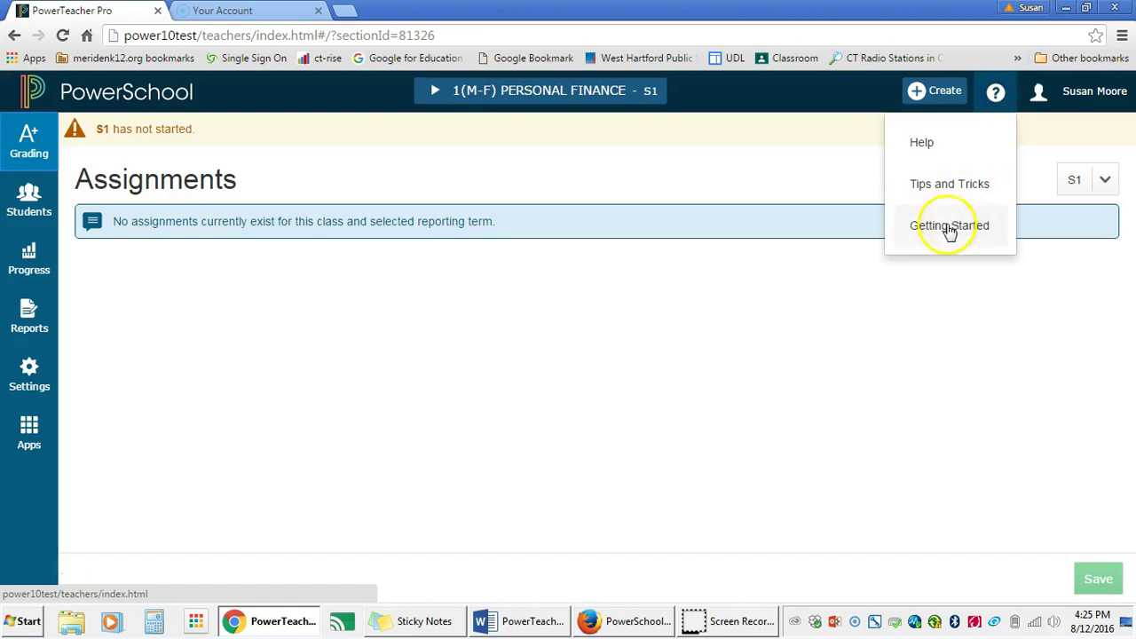
click(950, 227)
click(810, 502)
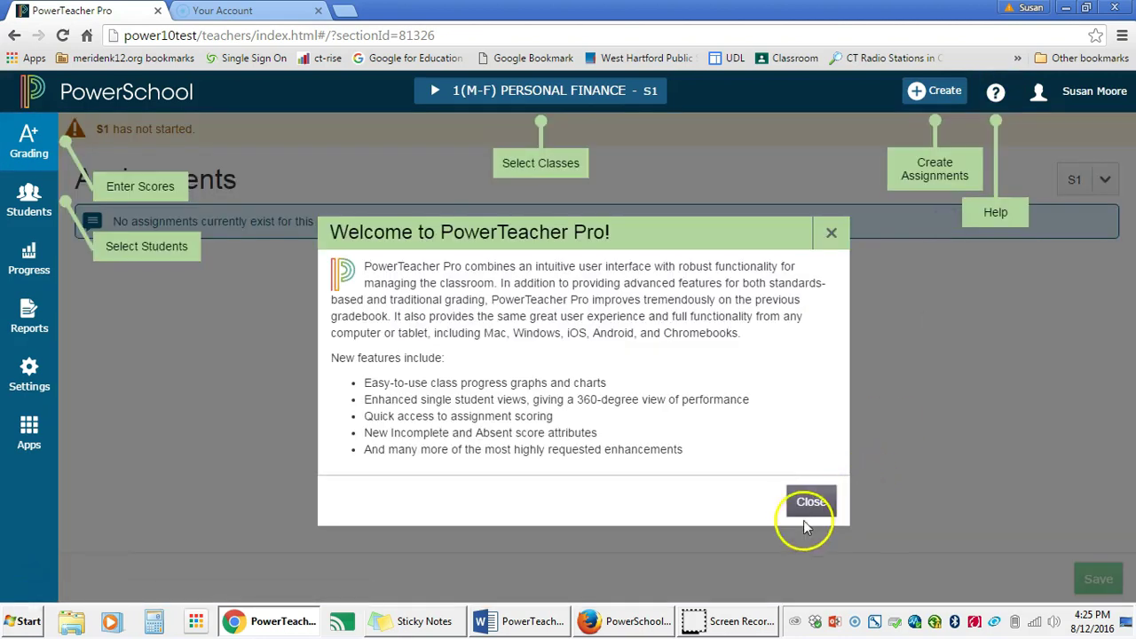
click(996, 92)
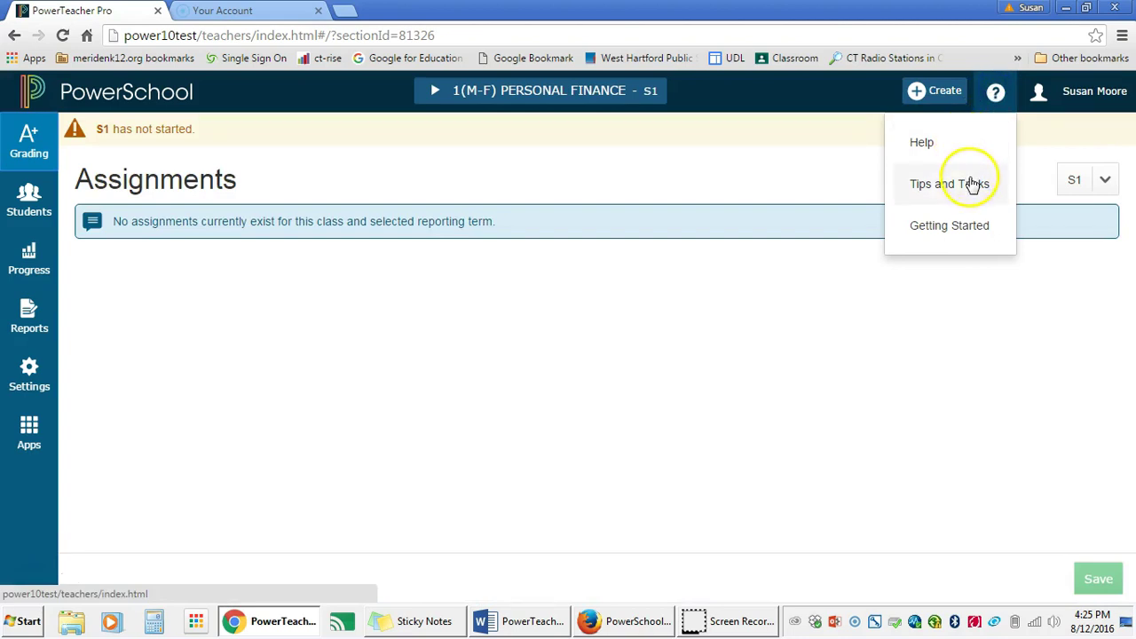
click(816, 350)
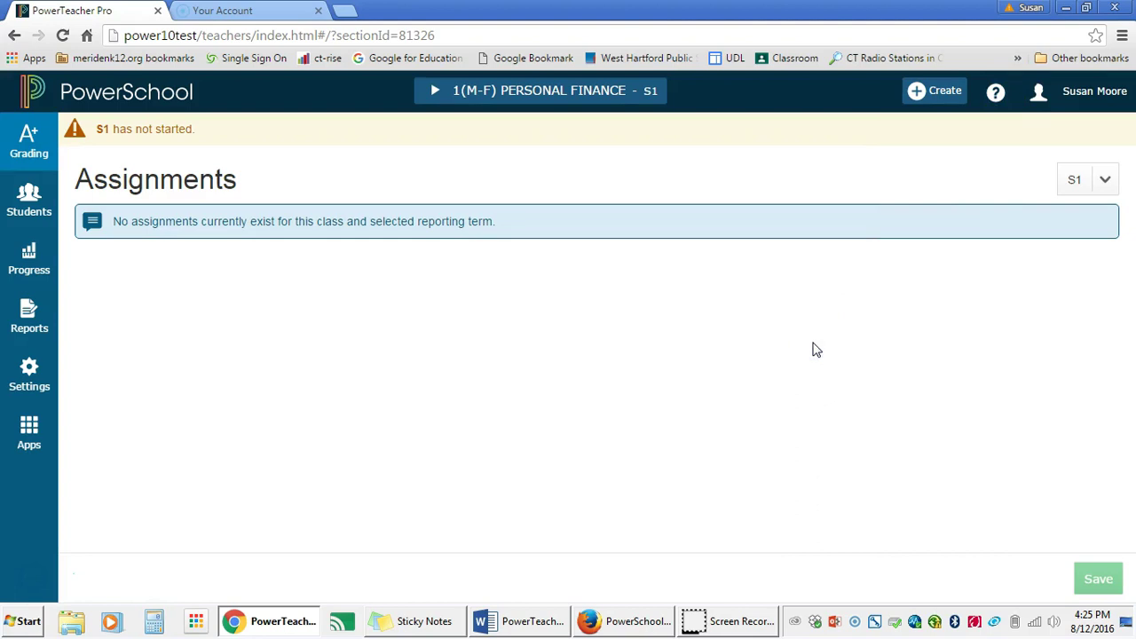
Start creating a new category and view the list of all existing categories
click(916, 92)
click(882, 190)
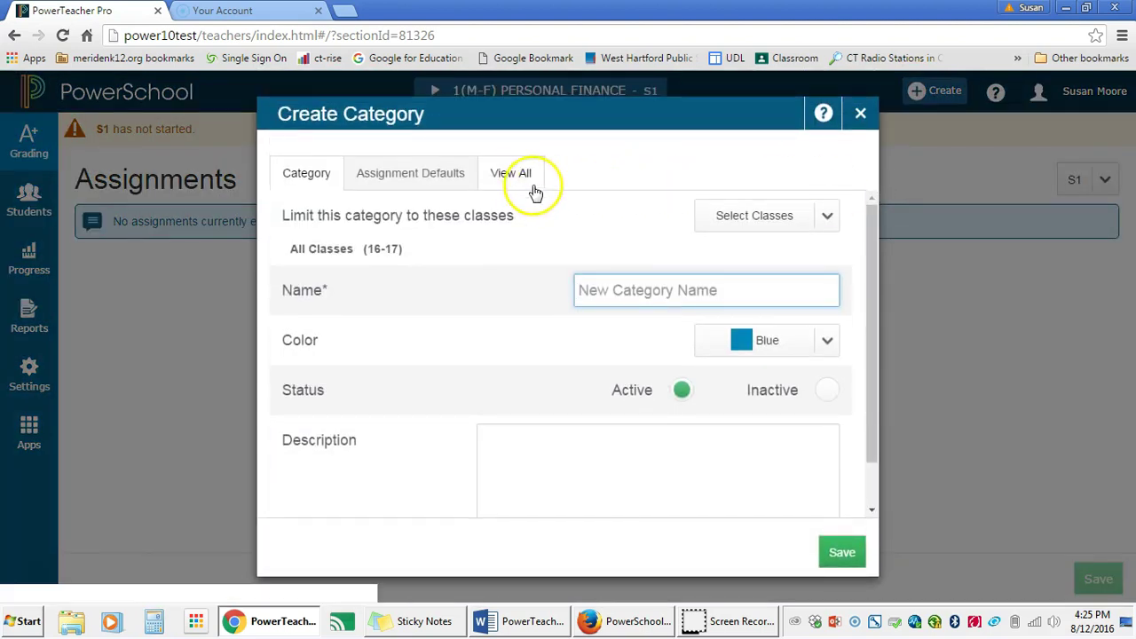
click(520, 176)
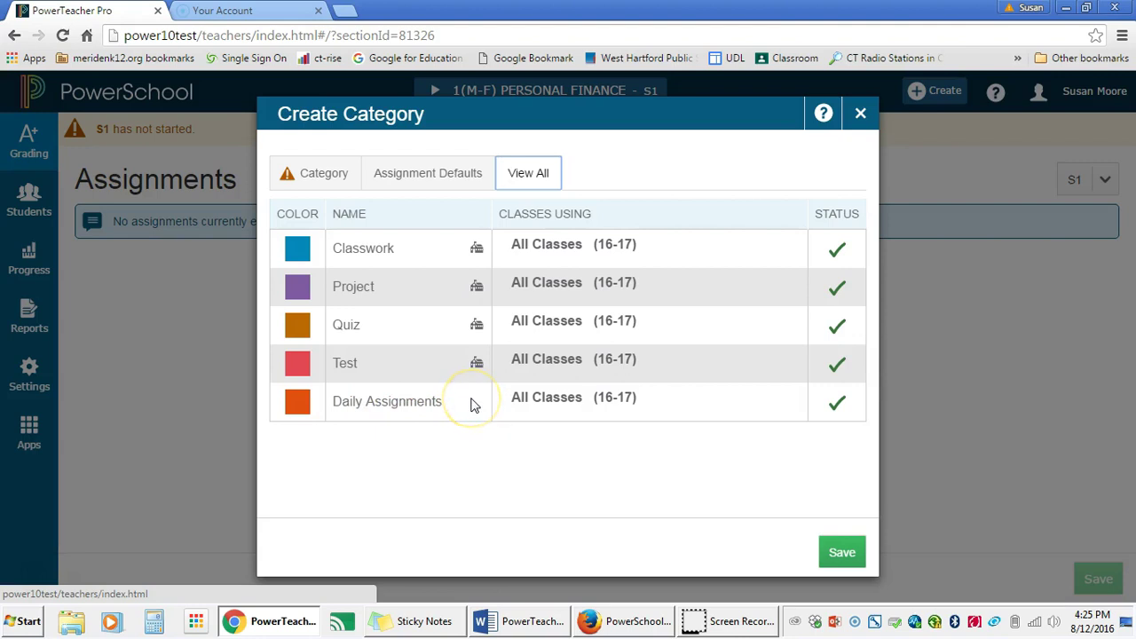
Name the new category "New Test Category"
click(311, 175)
click(596, 280)
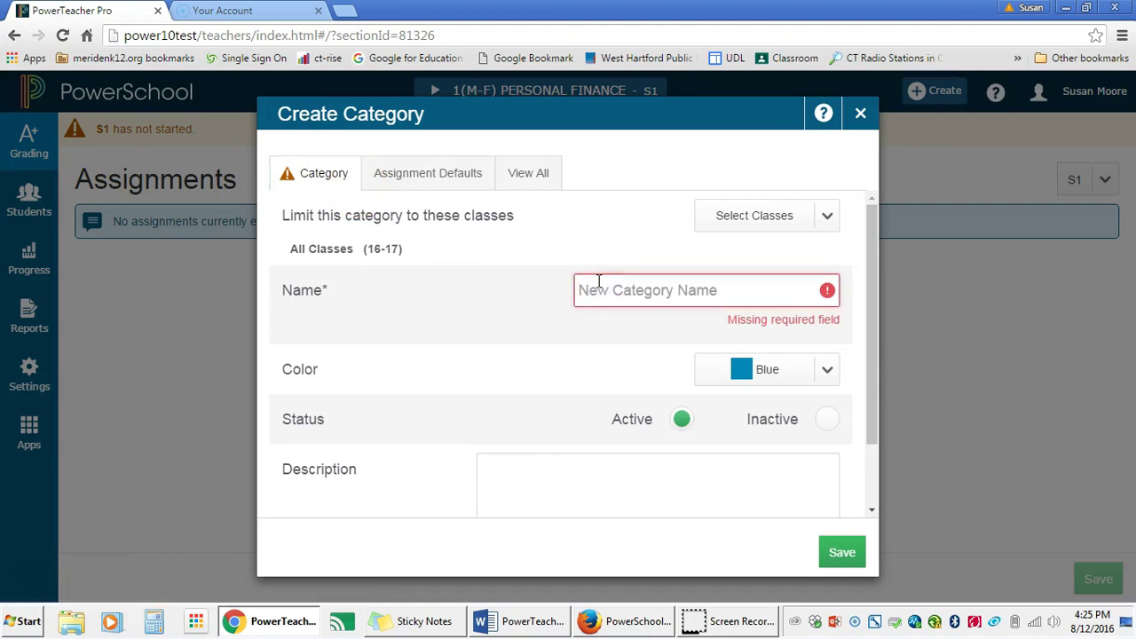
text(New Test)
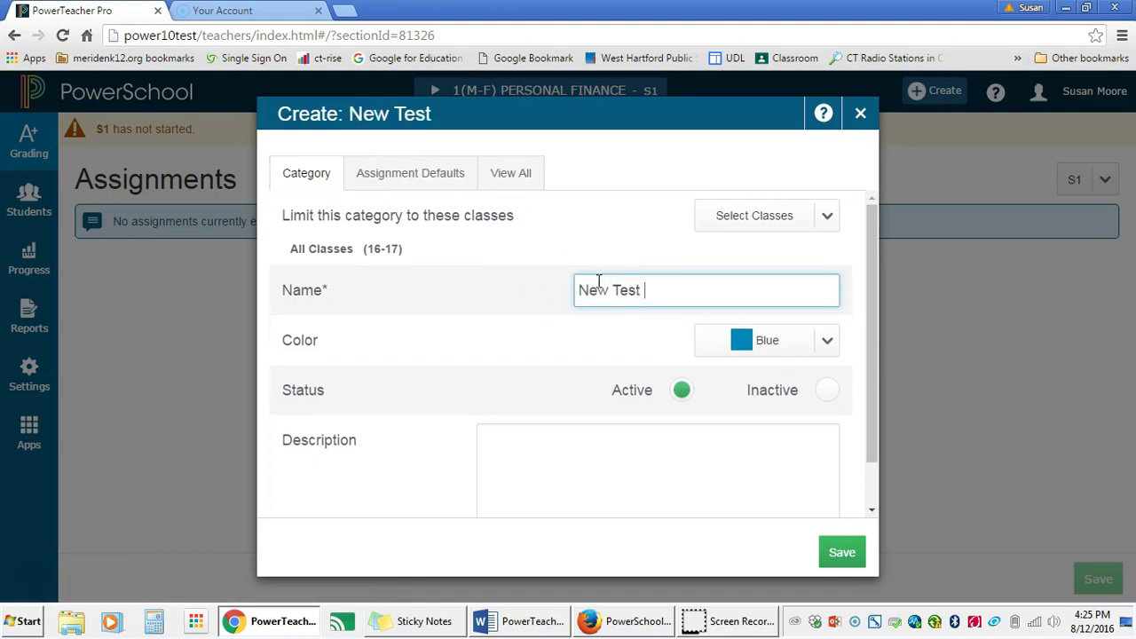
text( Catergory)
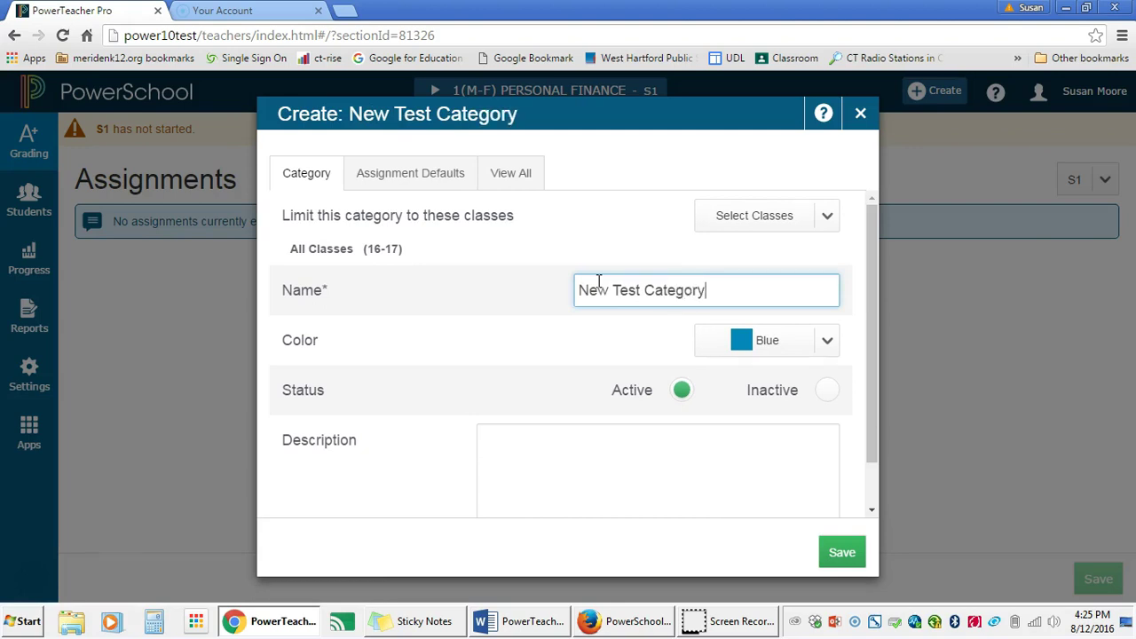
Keep the category's color blue and its status active, and enter "Type description here" as its description
click(825, 343)
mouse_move(831, 377)
mouse_down()
mouse_move(836, 448)
mouse_move(833, 364)
mouse_up()
click(761, 395)
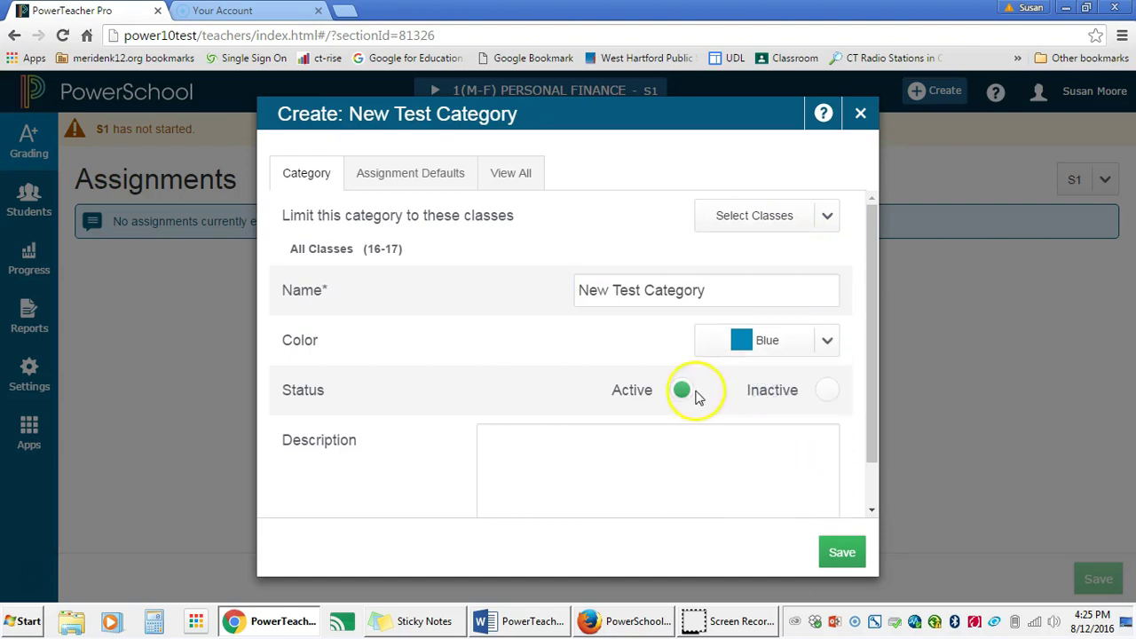
click(674, 455)
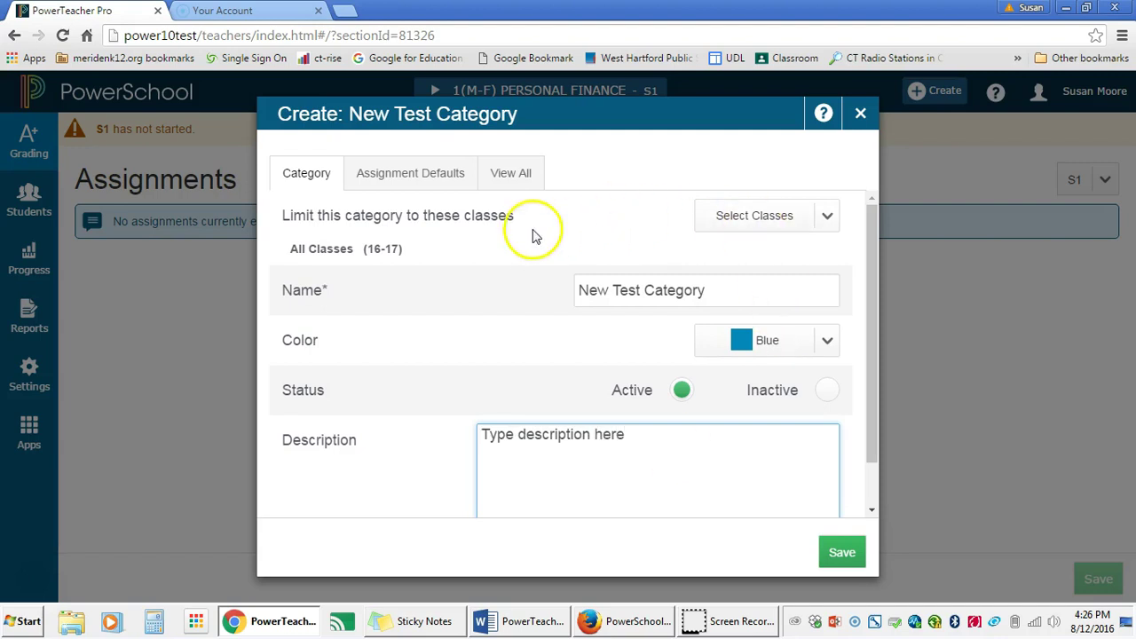
Apply the category to Personal Finance and all other classes, and save it
click(826, 221)
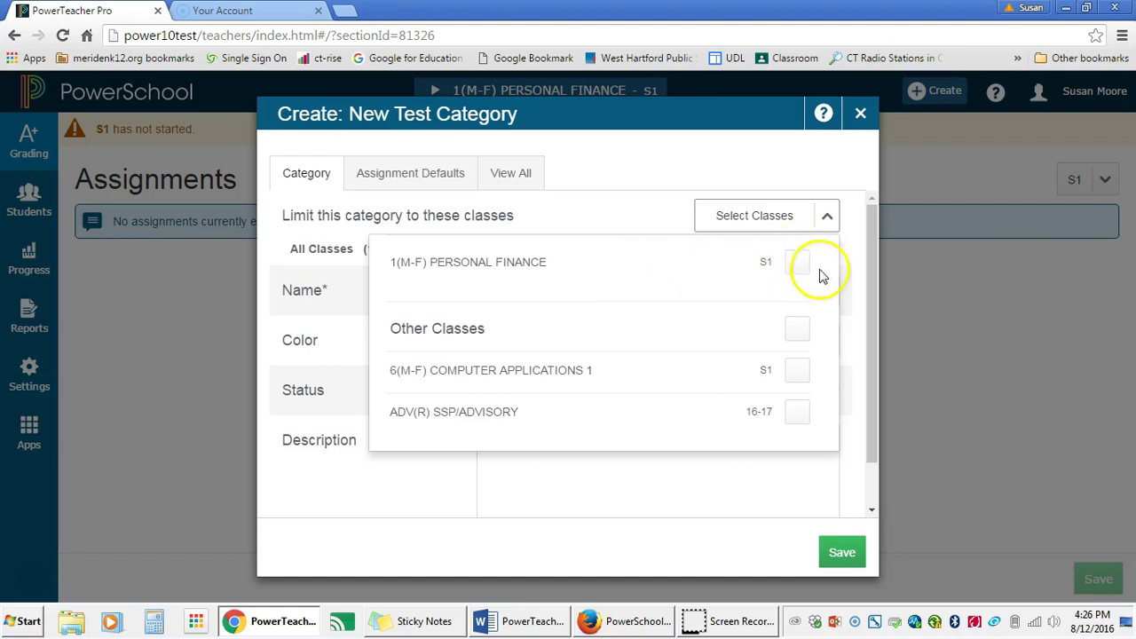
click(797, 261)
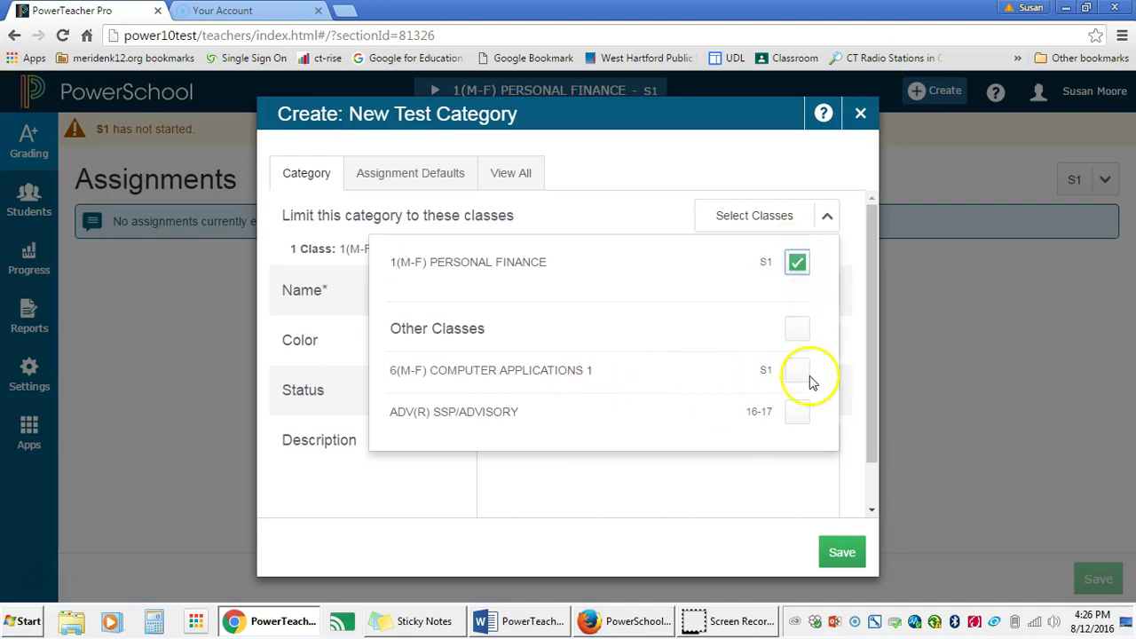
click(797, 327)
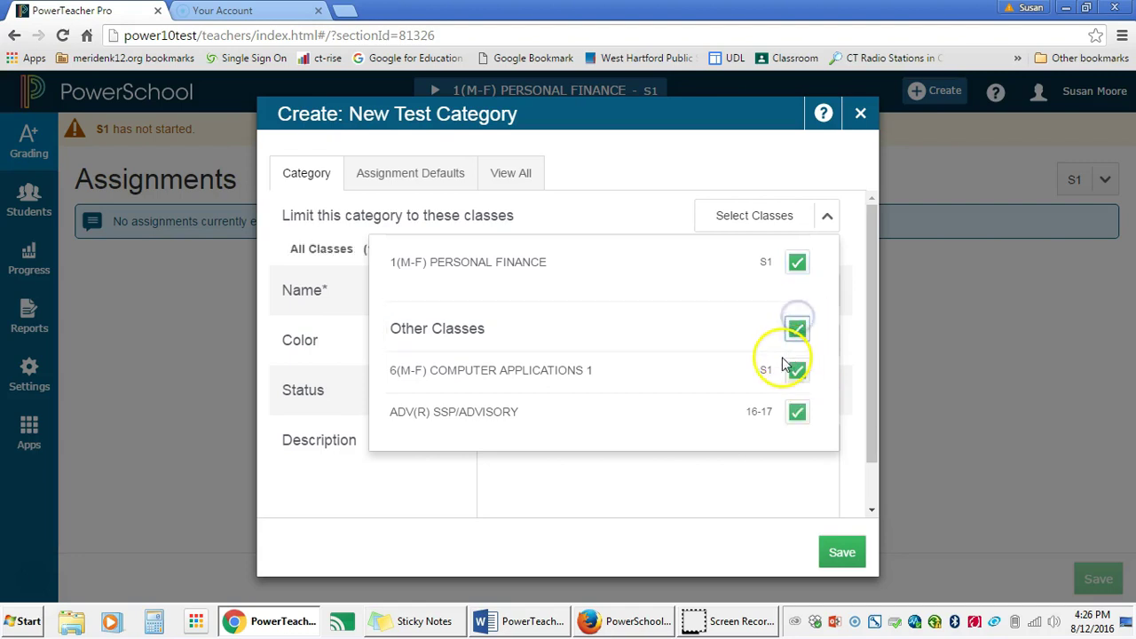
click(648, 211)
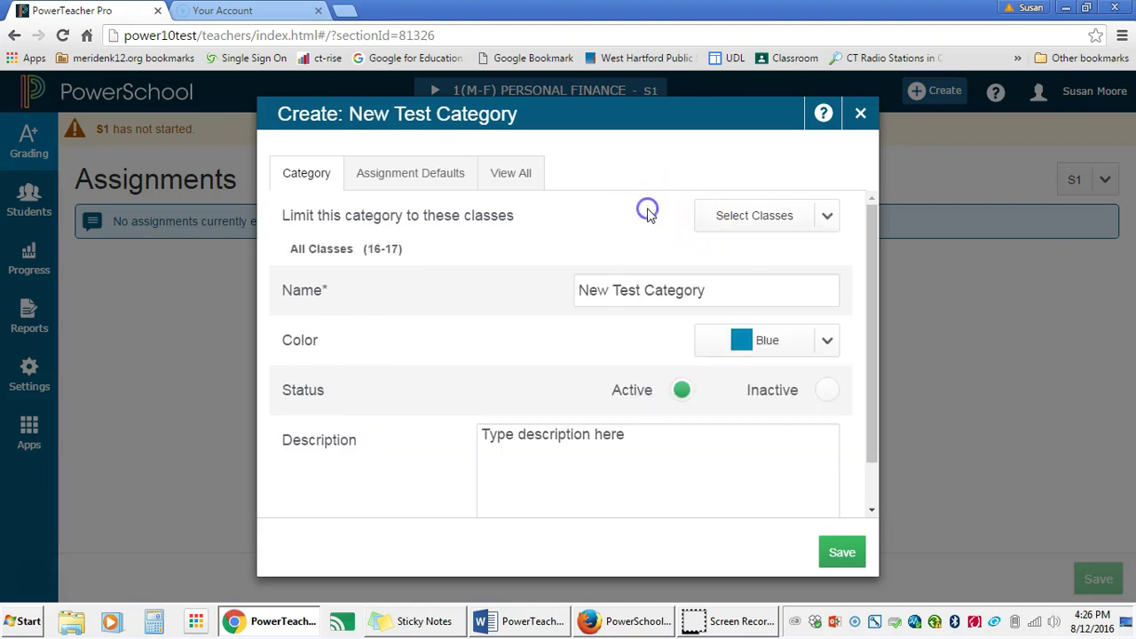
click(841, 555)
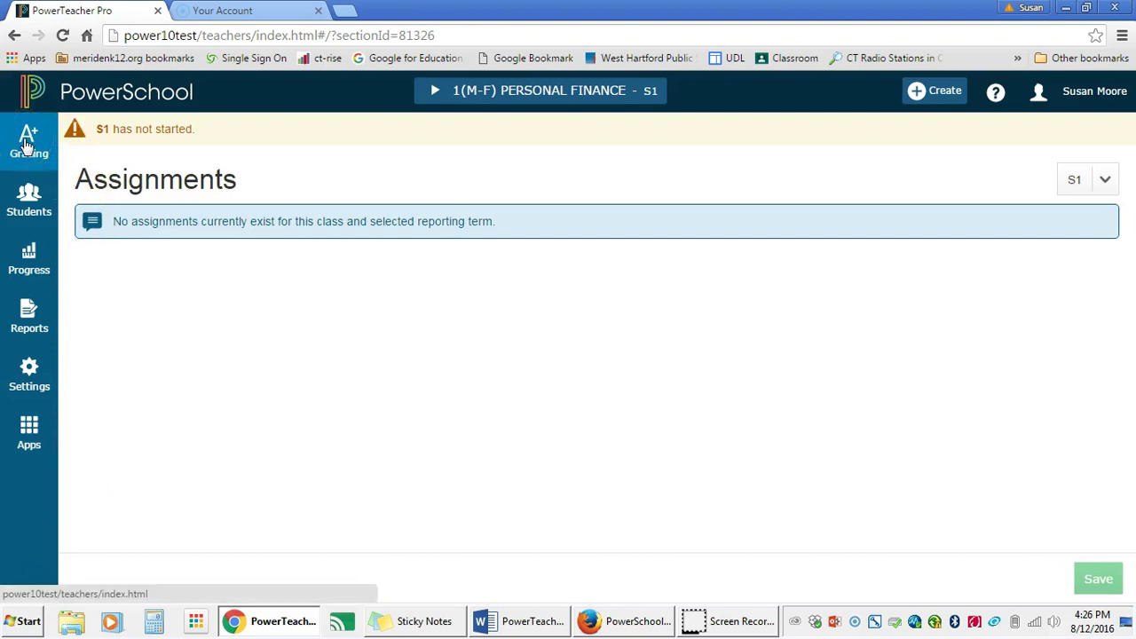
Open the Categories page under Grading and rename New Test Category as "New assignments"
click(27, 145)
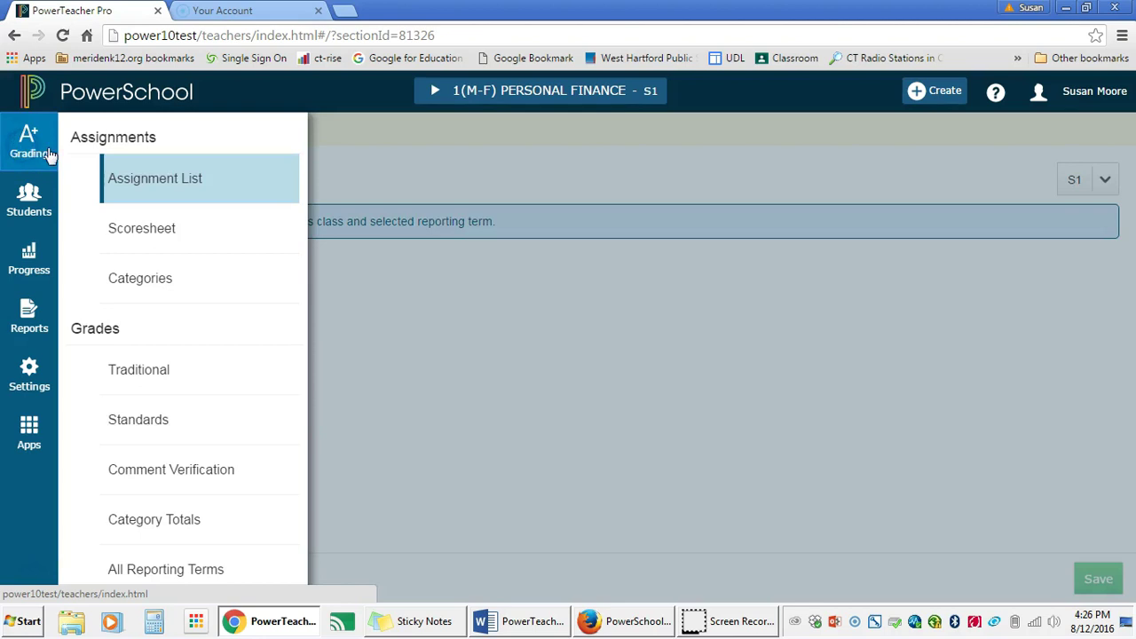
click(153, 292)
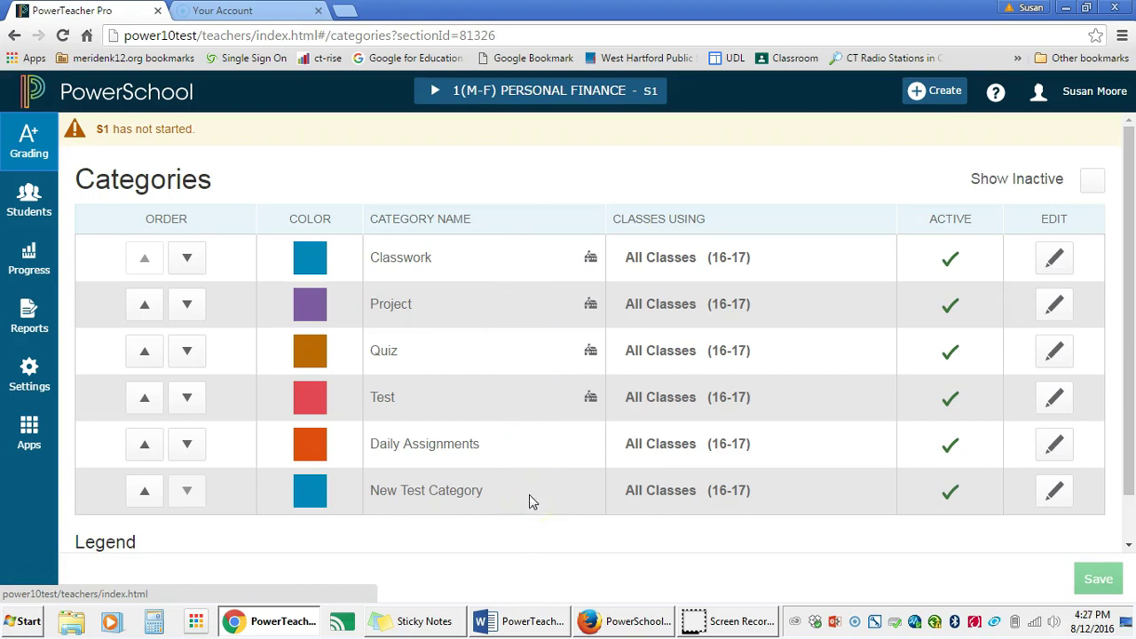
click(1054, 496)
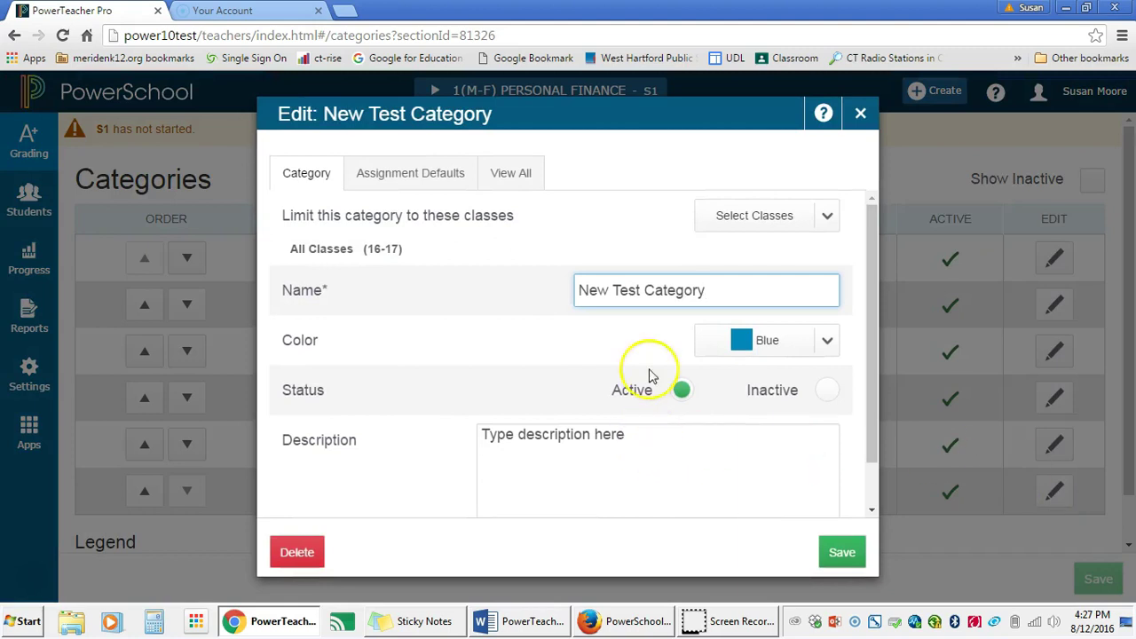
drag(717, 286, 615, 284)
text(assign)
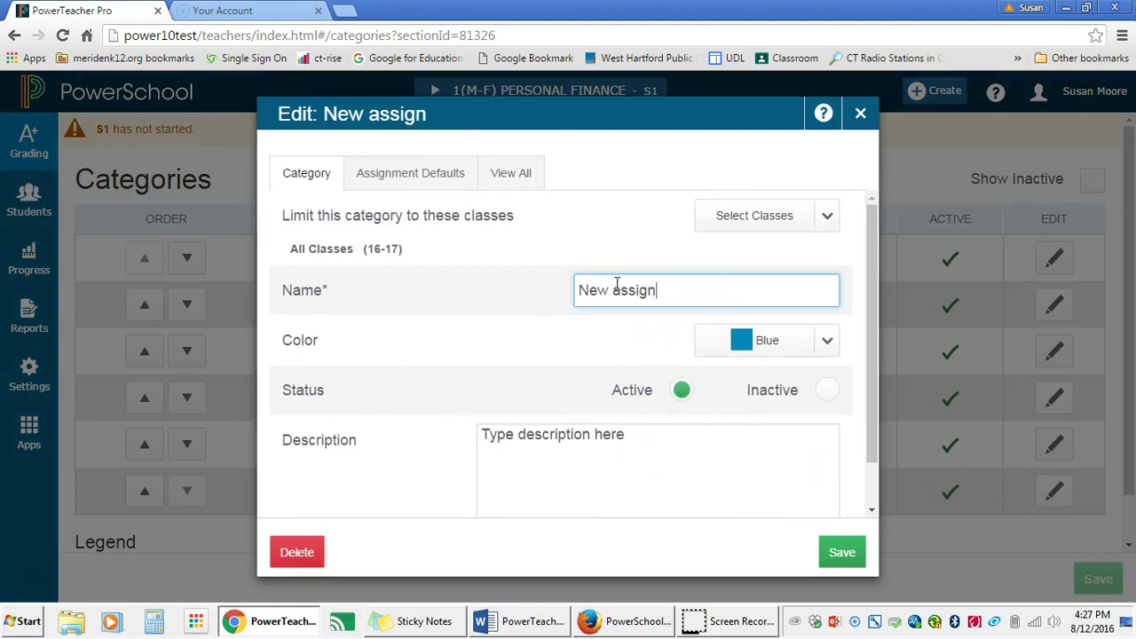
text(ments)
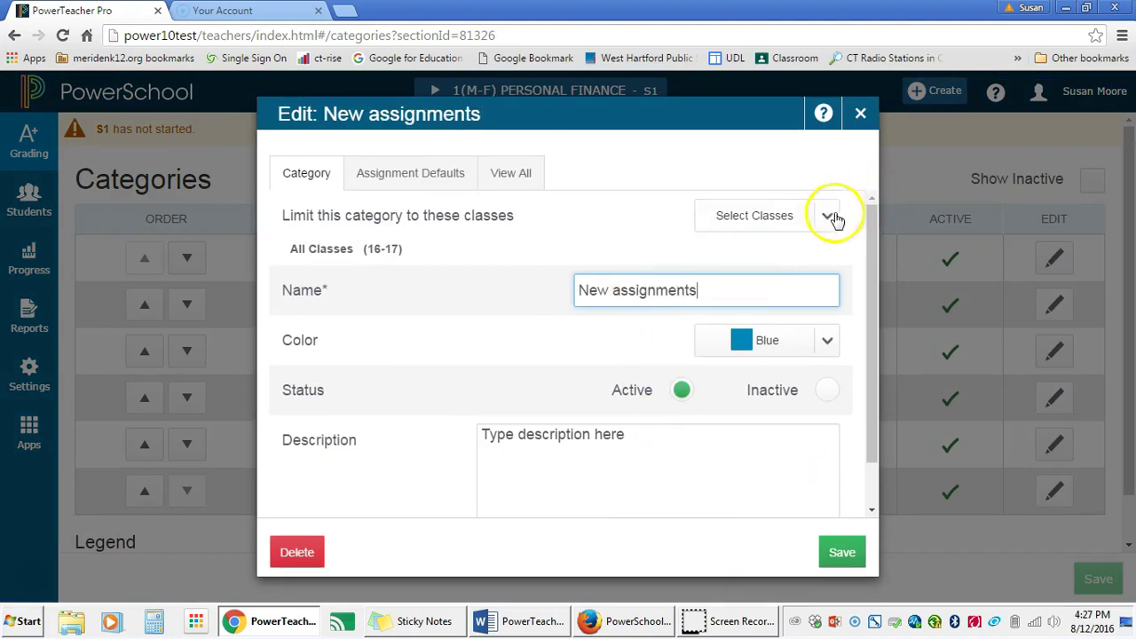
Limit the New assignments category to the 1(M-F) Personal Finance class and save the change
click(826, 215)
click(796, 263)
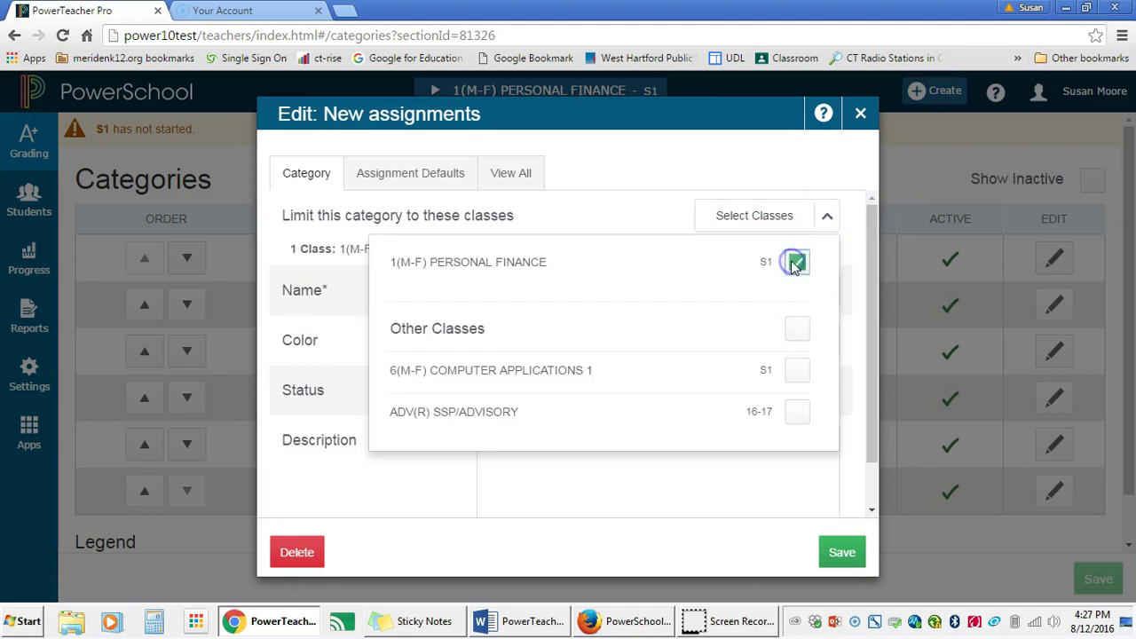
click(840, 485)
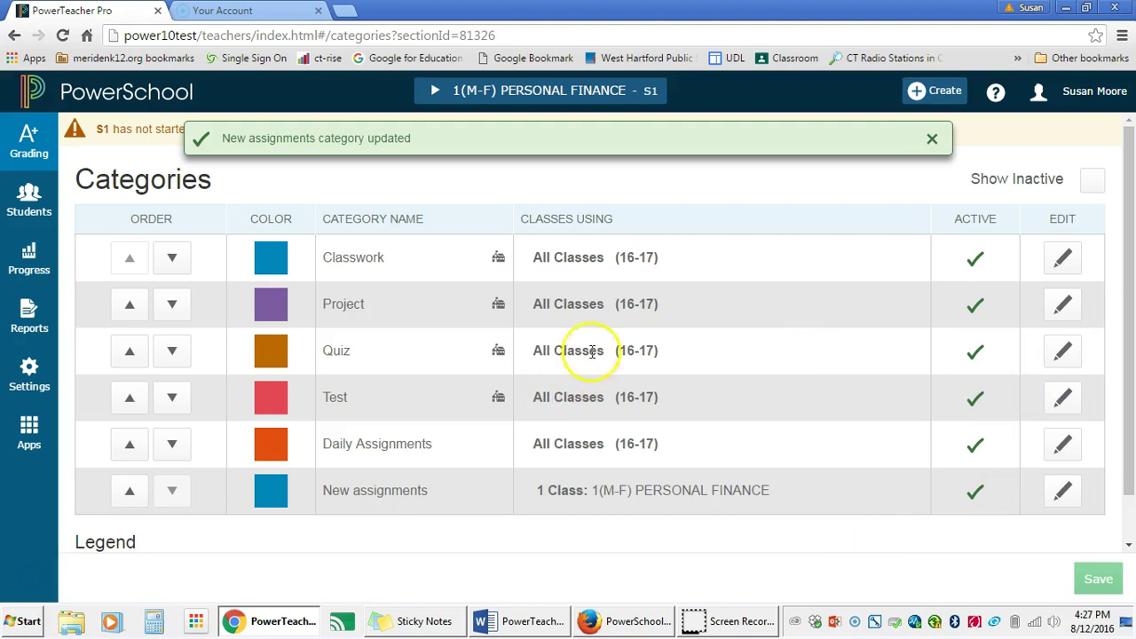
Set the Classwork category's status to inactive and save it
click(1063, 261)
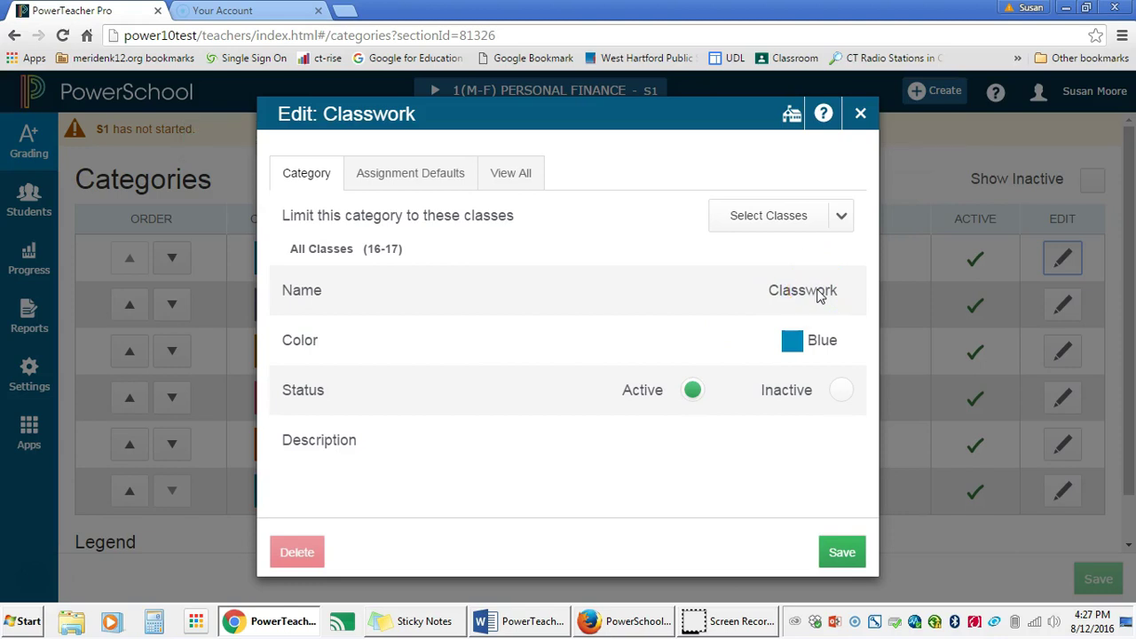
click(842, 391)
click(834, 554)
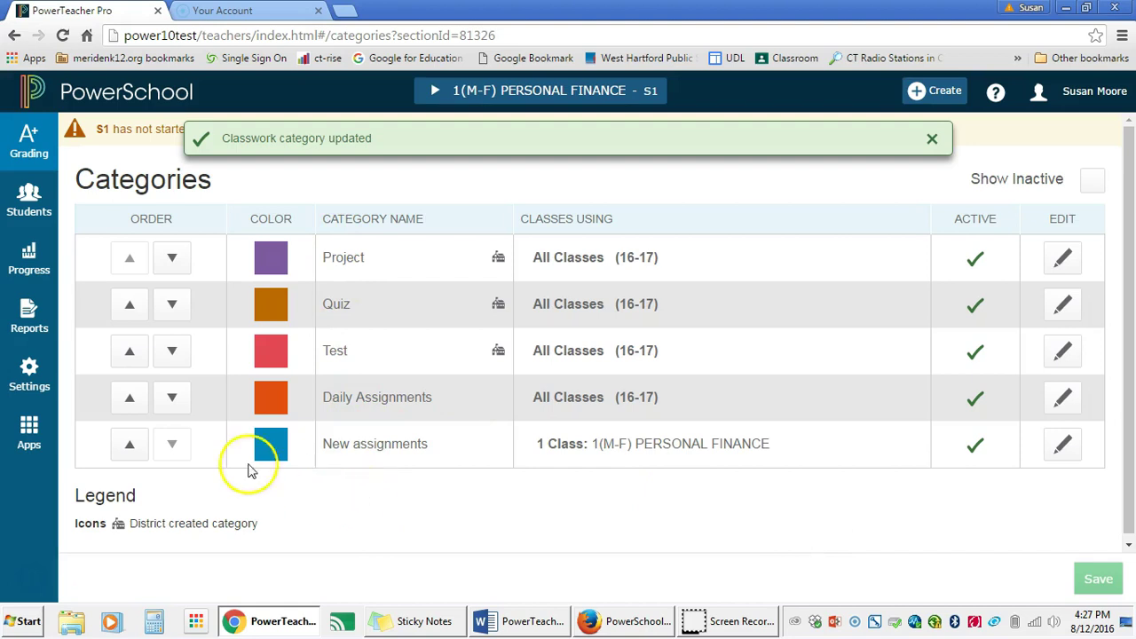
Reorder the categories so that New assignments sits above Test and Quiz sits above Project
click(129, 445)
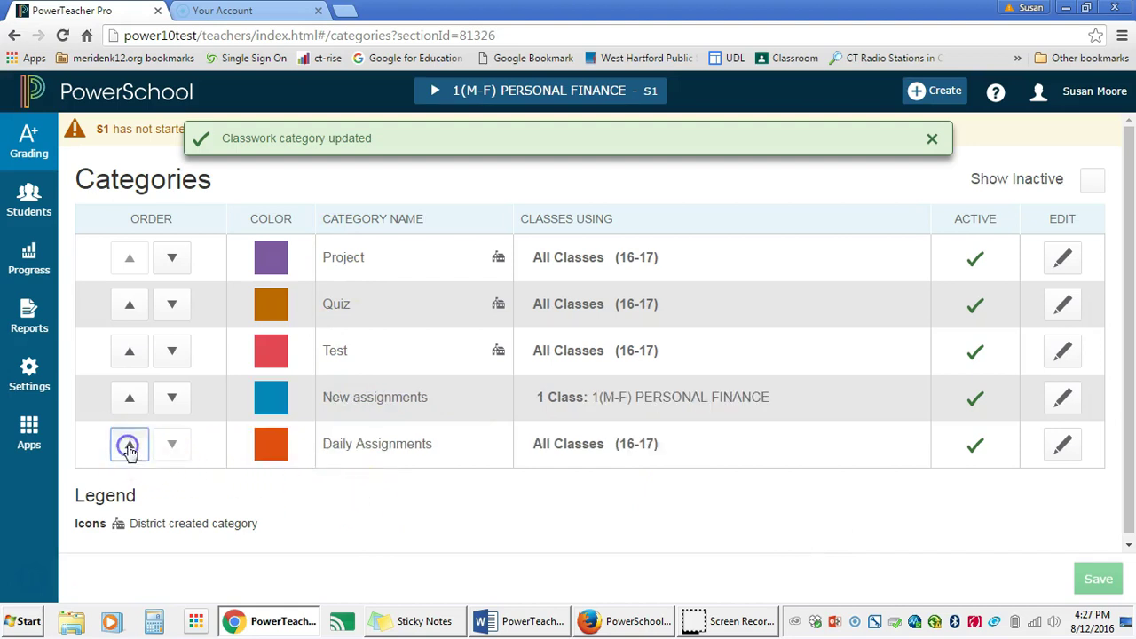
click(129, 398)
click(129, 310)
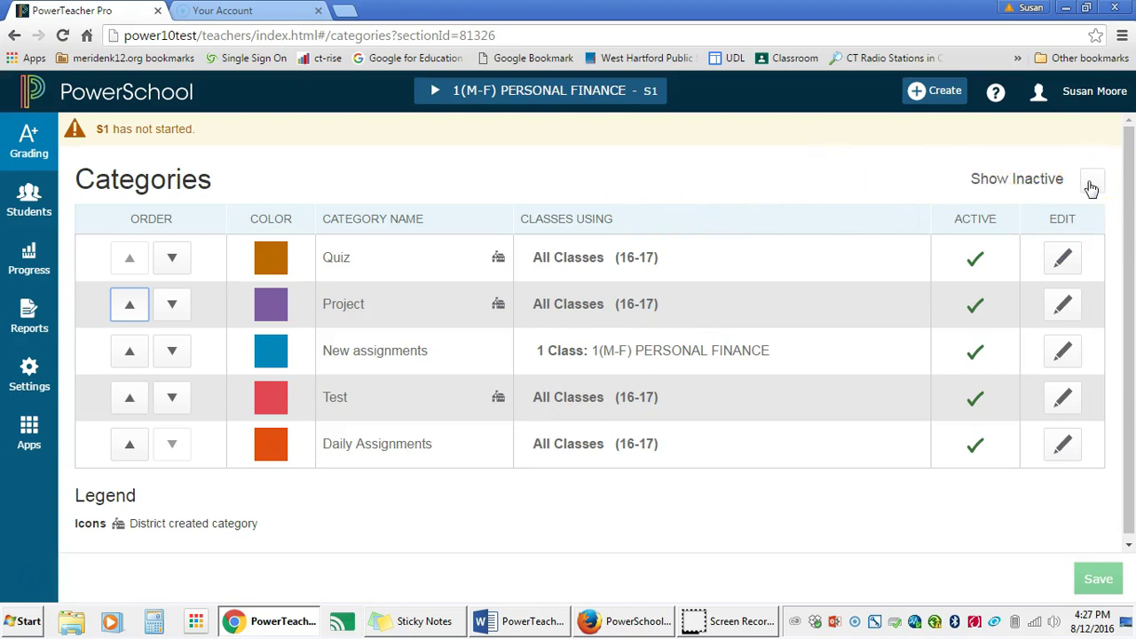
Show the inactive categories, set Classwork back to active and save it
click(1091, 181)
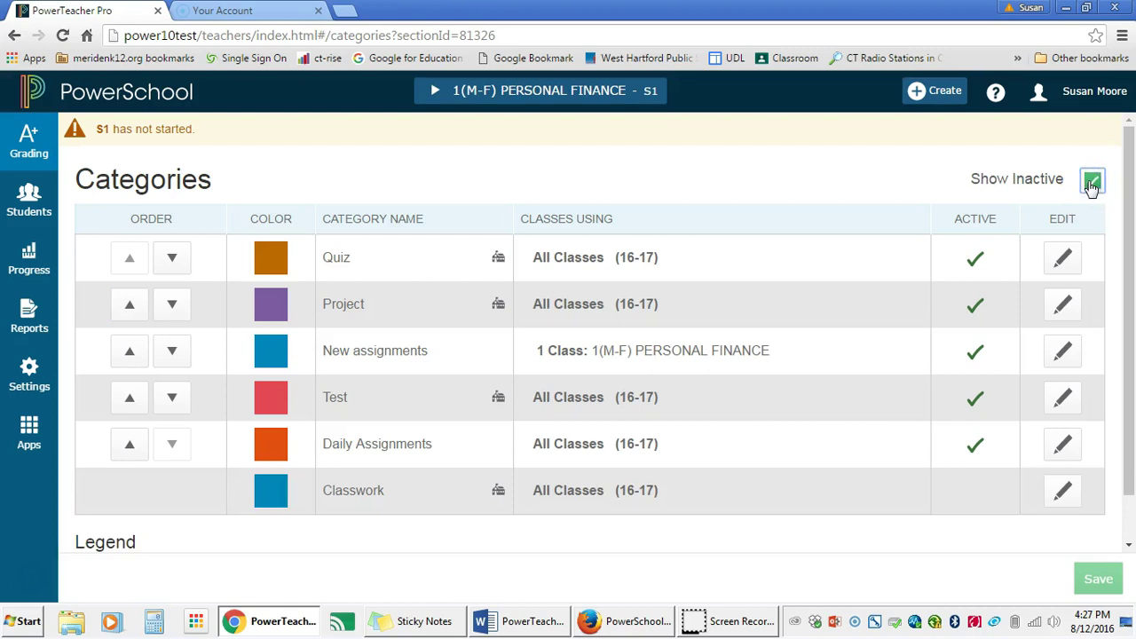
click(1062, 488)
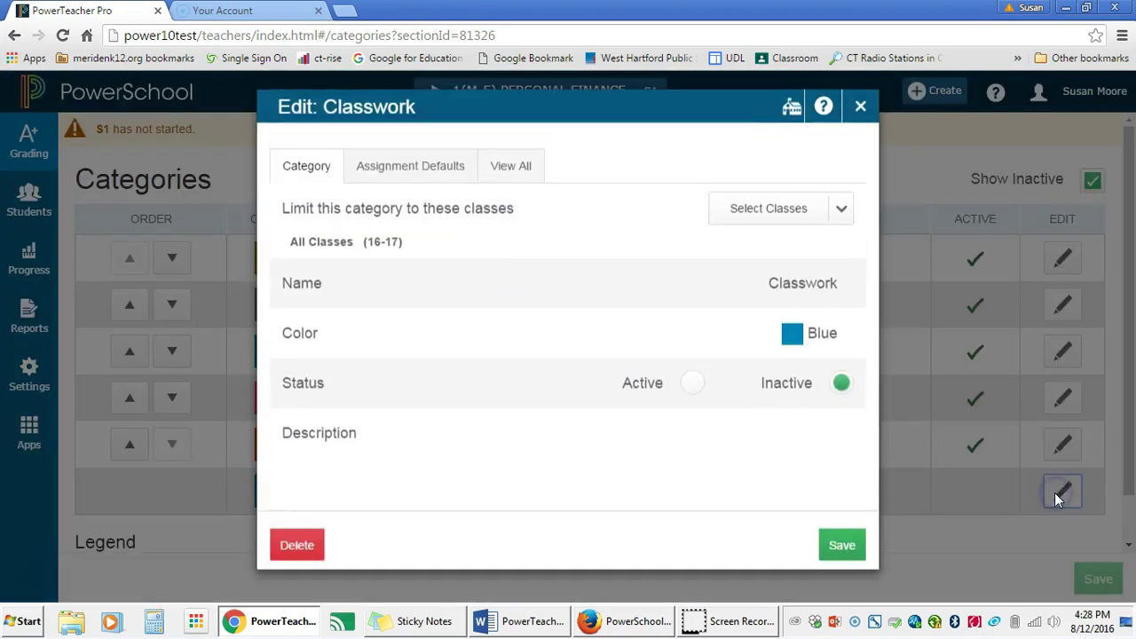
click(690, 391)
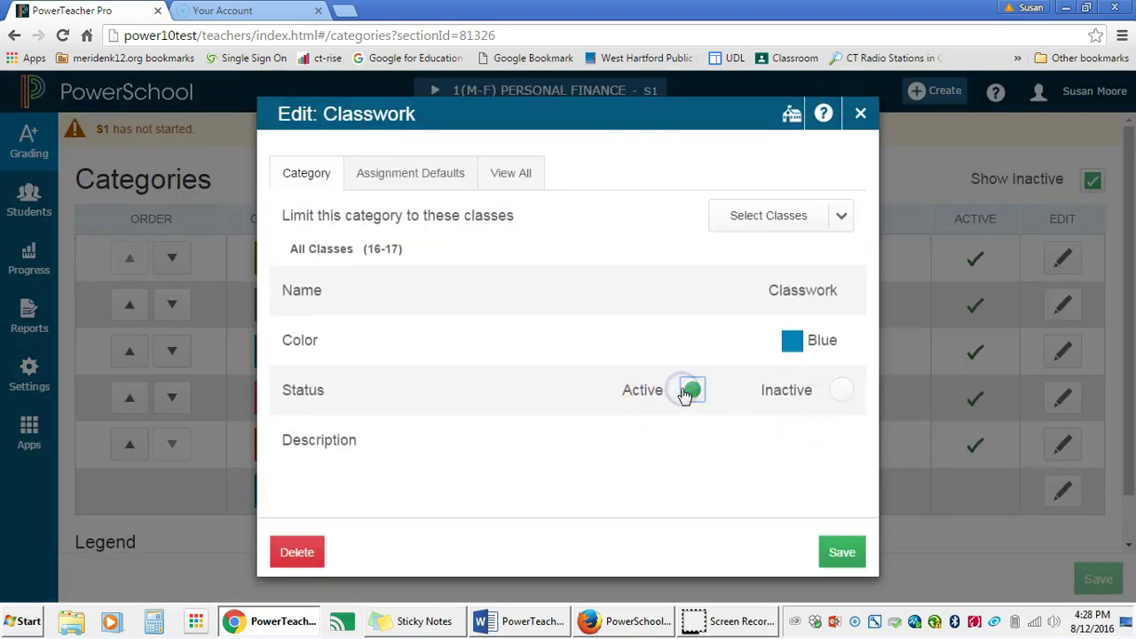
click(844, 549)
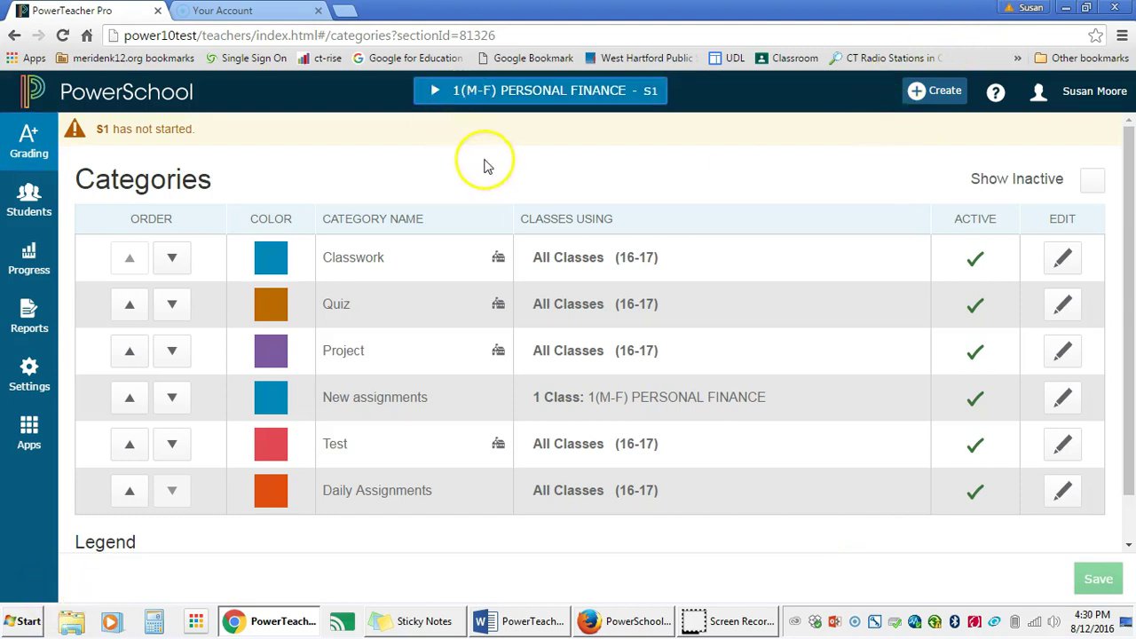
Switch to the 6(M-F) Computer Applications 1 class and start creating a new assignment
click(434, 93)
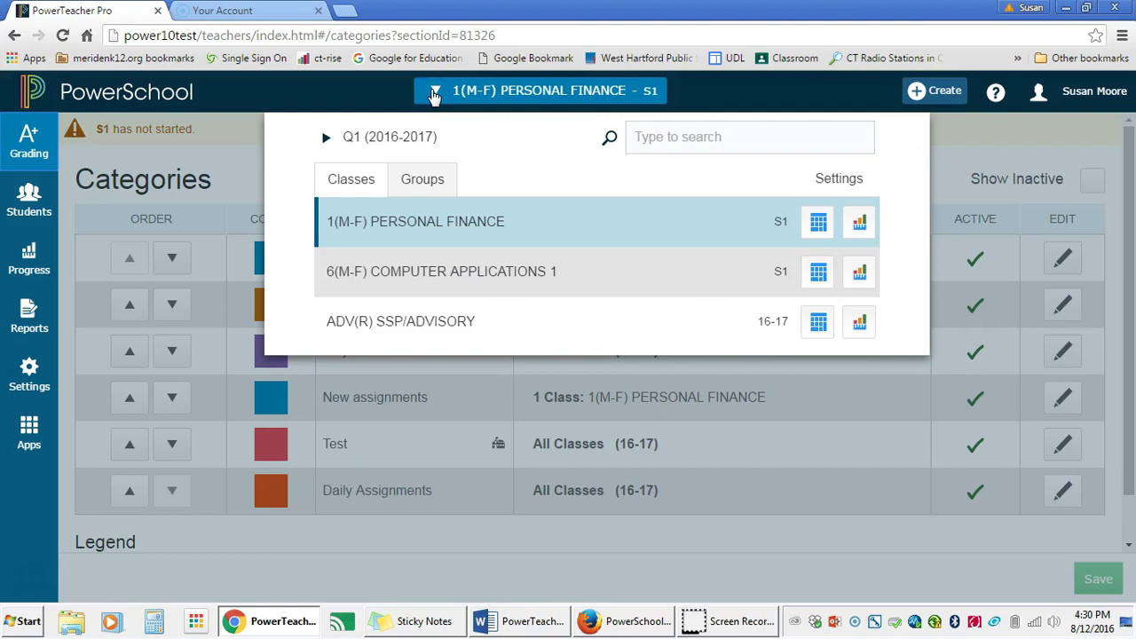
click(399, 272)
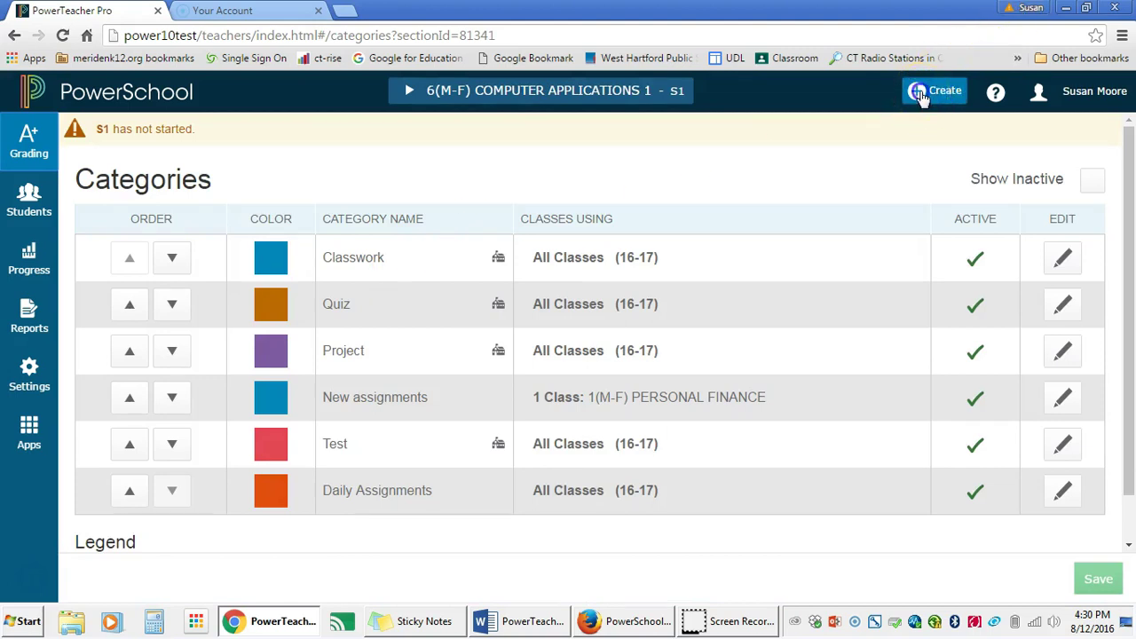
click(921, 94)
click(898, 142)
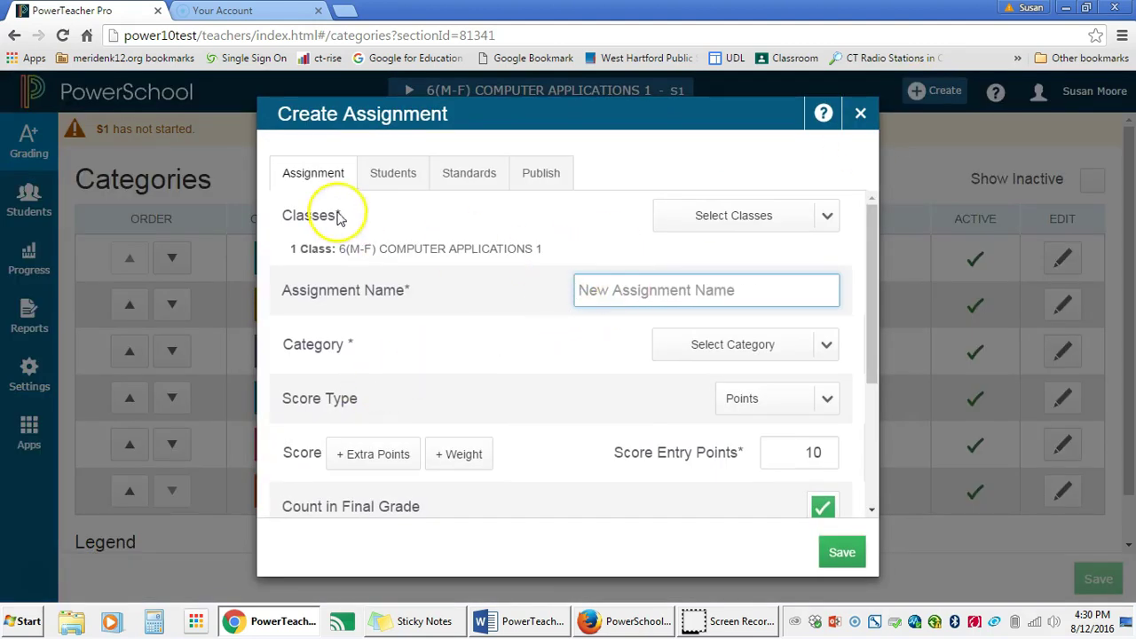
Assign the new assignment to the 1(M-F) Personal Finance class as well
click(829, 216)
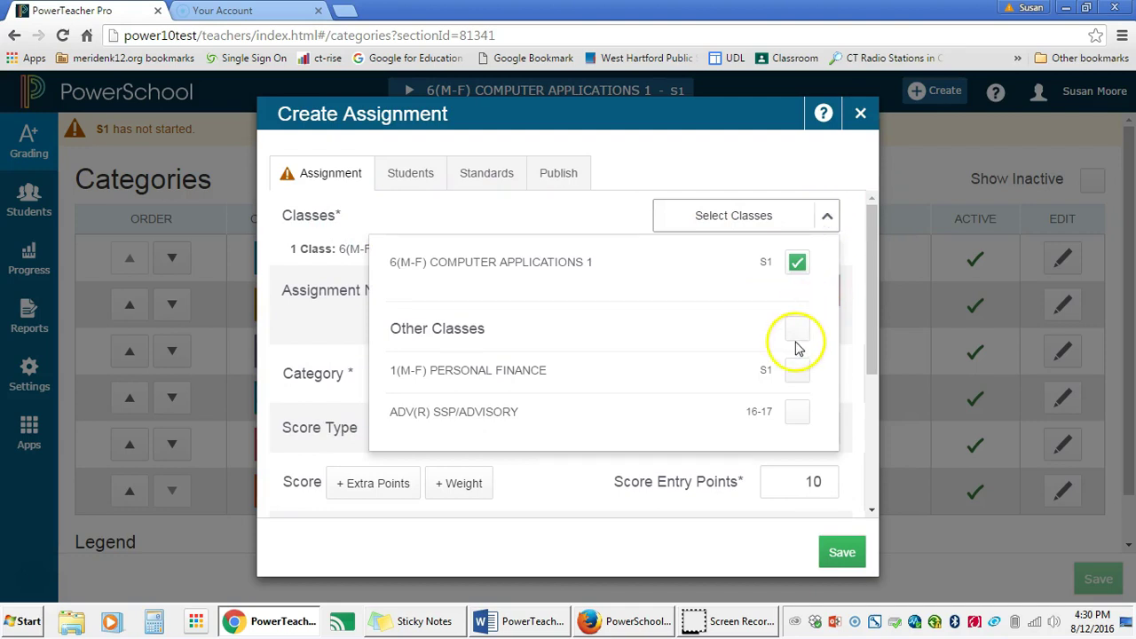
click(795, 371)
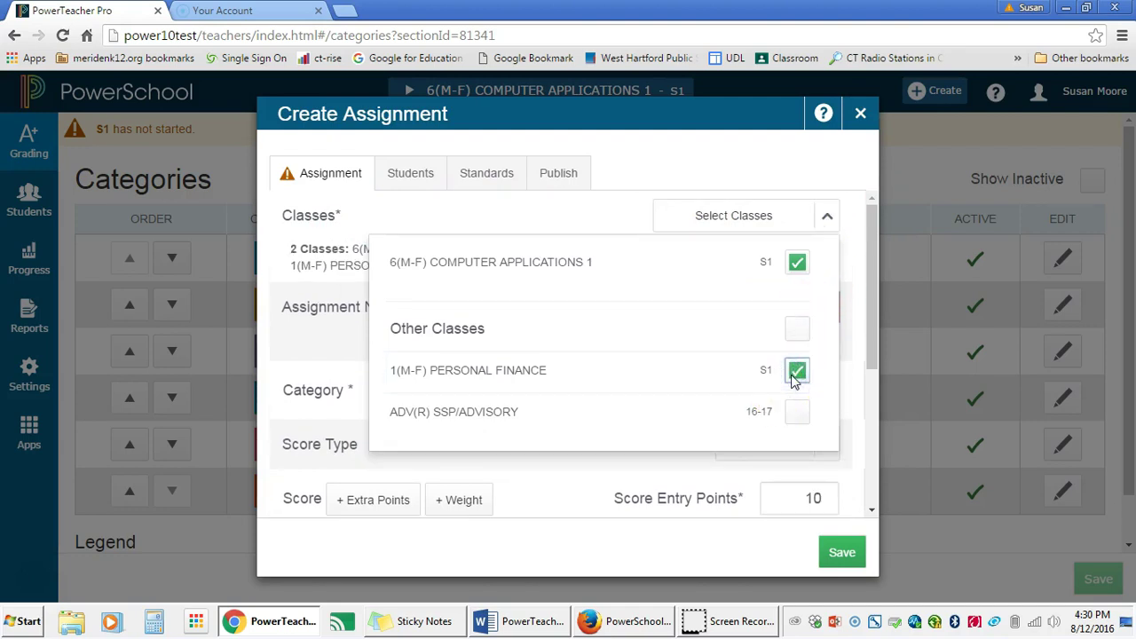
click(608, 222)
click(572, 221)
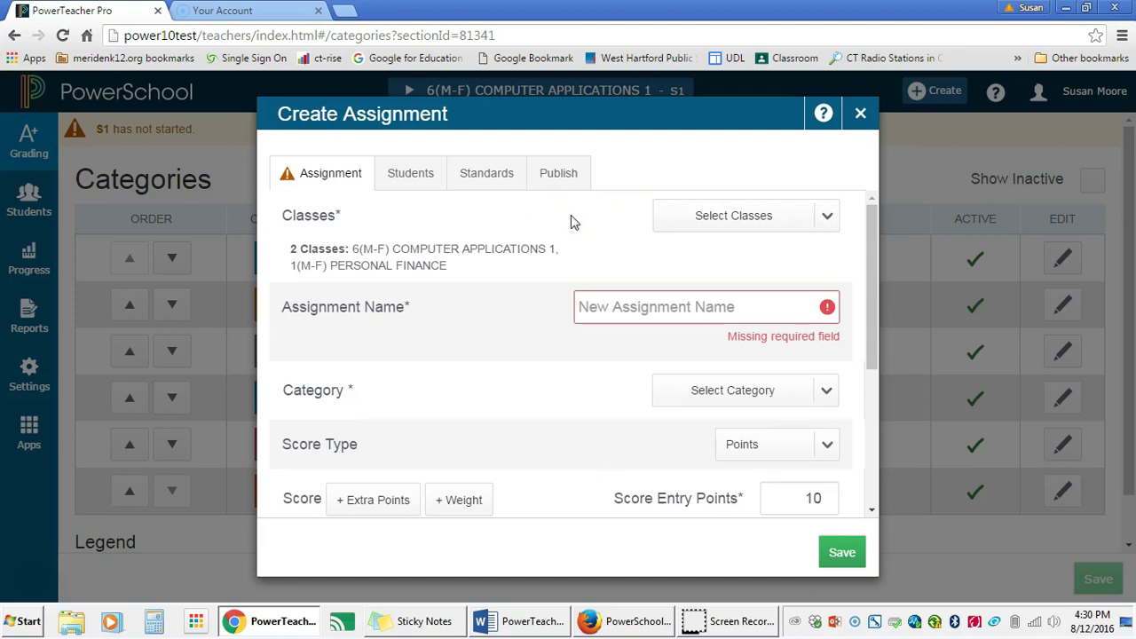
Name the assignment Homework 9-1-2016 and put it in the New assignments category
click(843, 556)
click(766, 308)
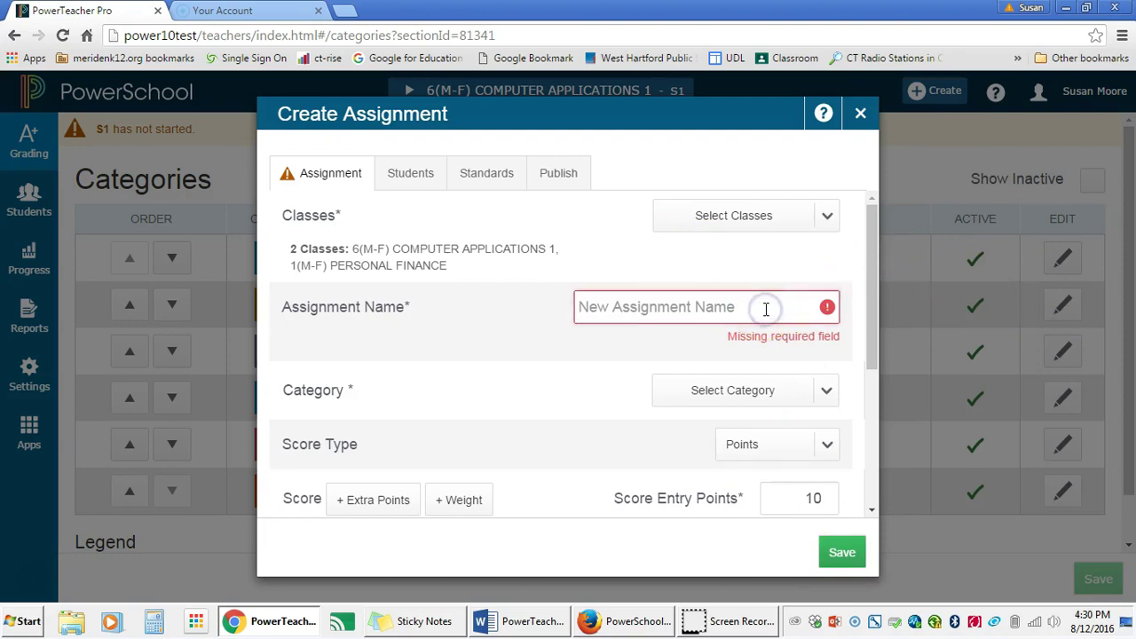
text(Home)
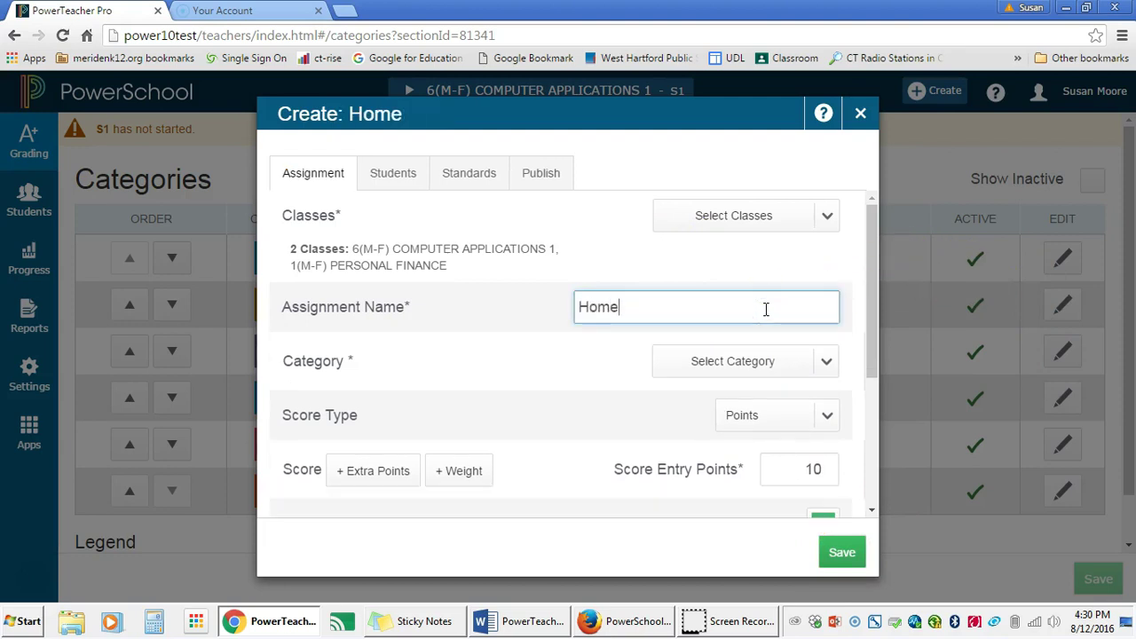
text(work 9-1-2016)
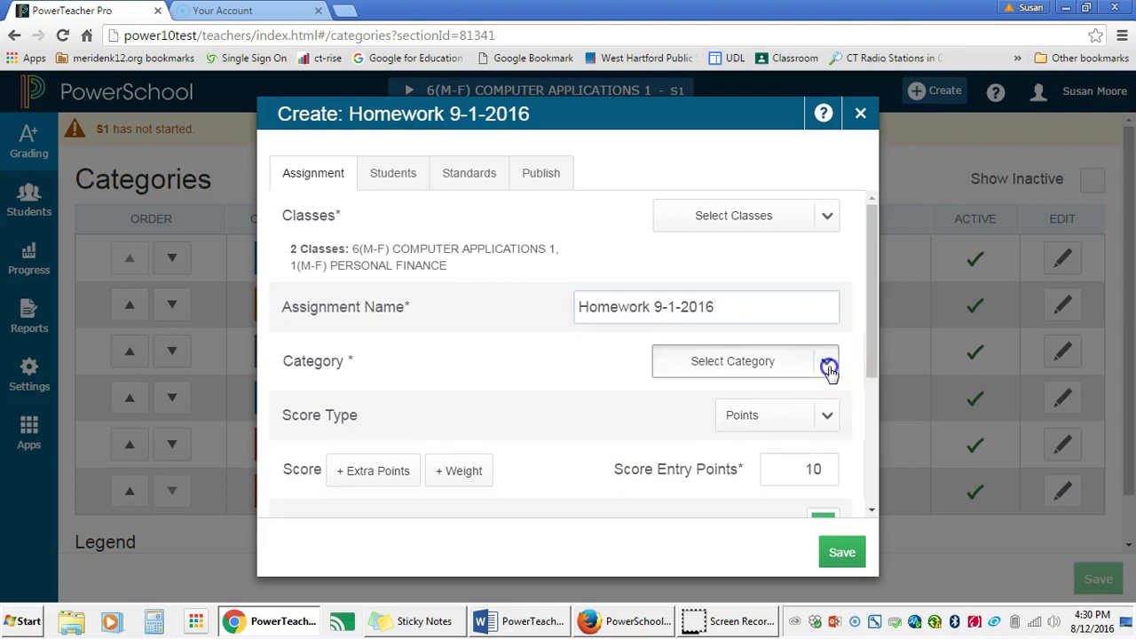
click(826, 364)
drag(868, 291, 860, 383)
click(768, 385)
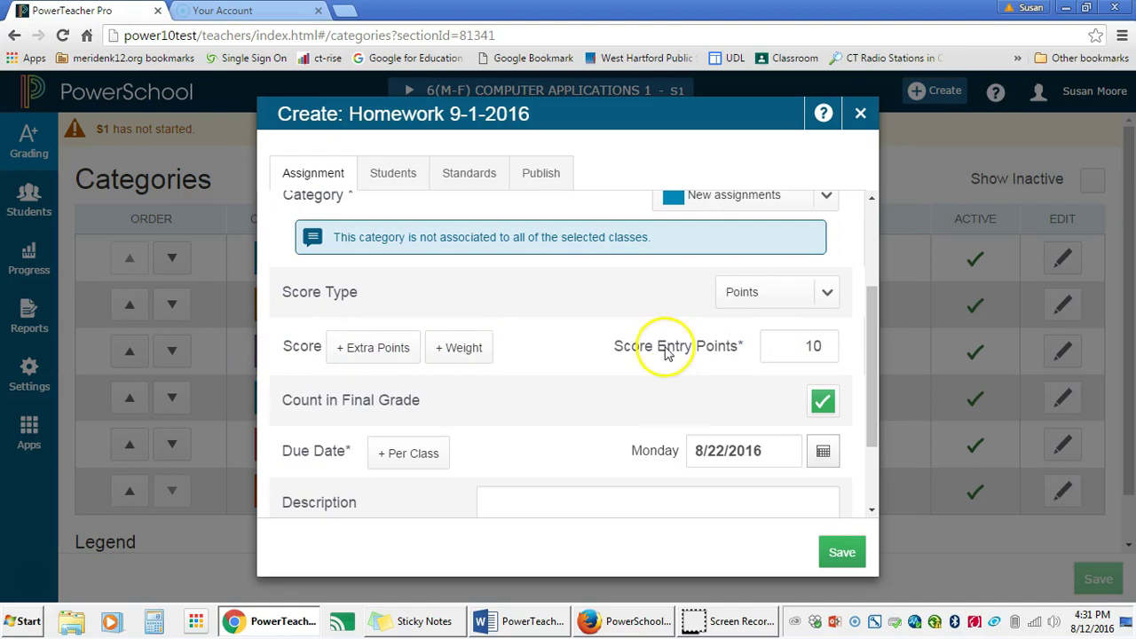
Set the assignment's score entry points to 100 and keep Points as its score type
click(801, 346)
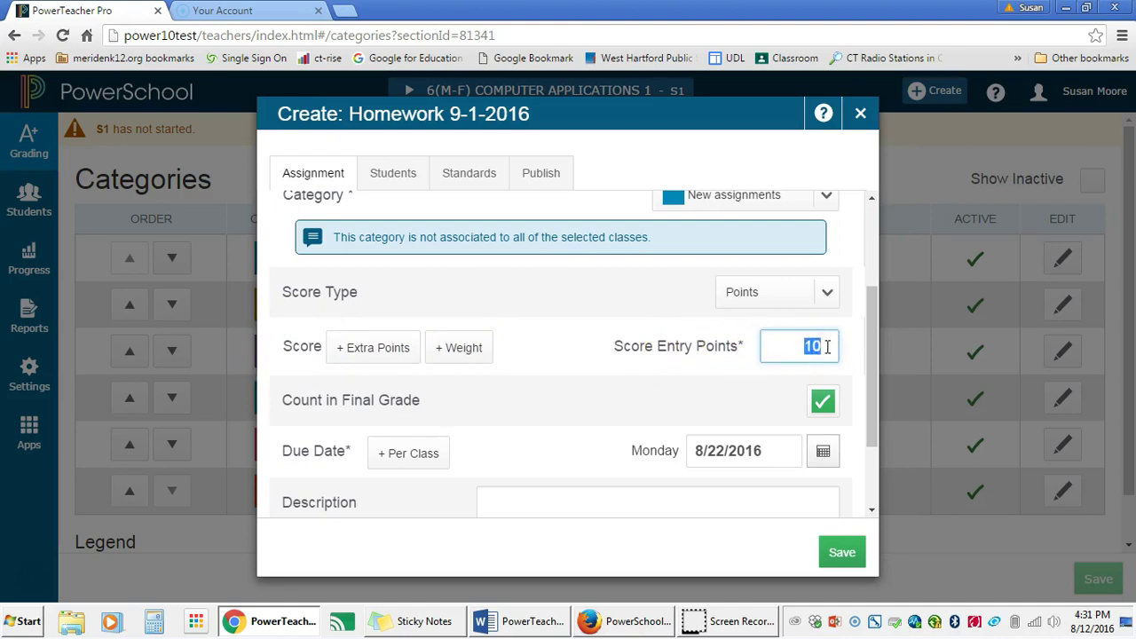
text(100)
click(824, 293)
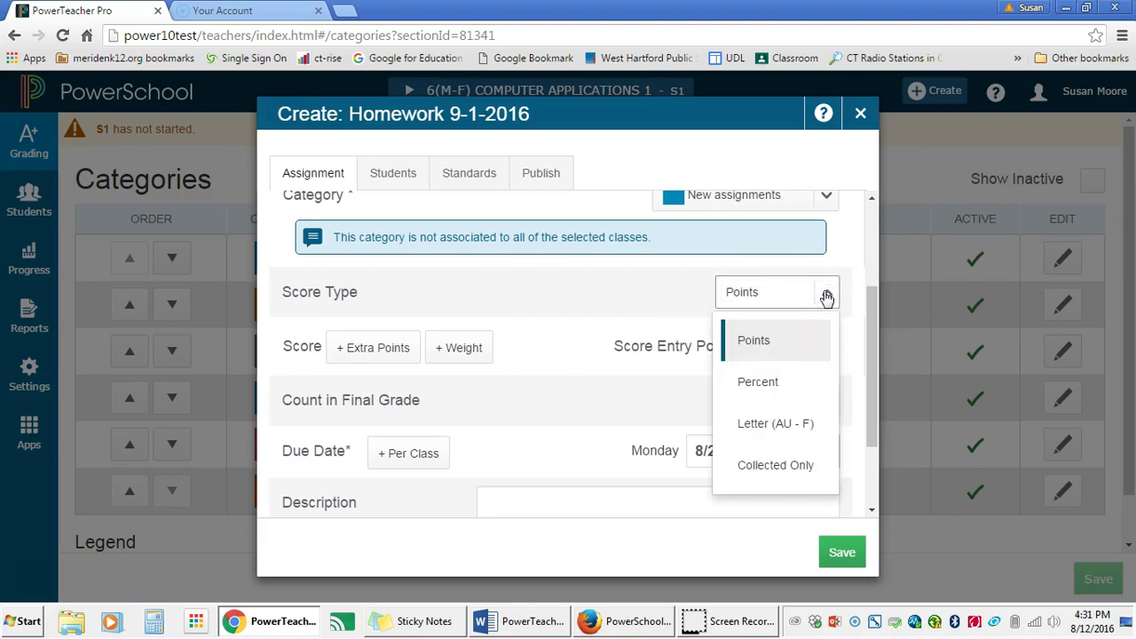
click(793, 383)
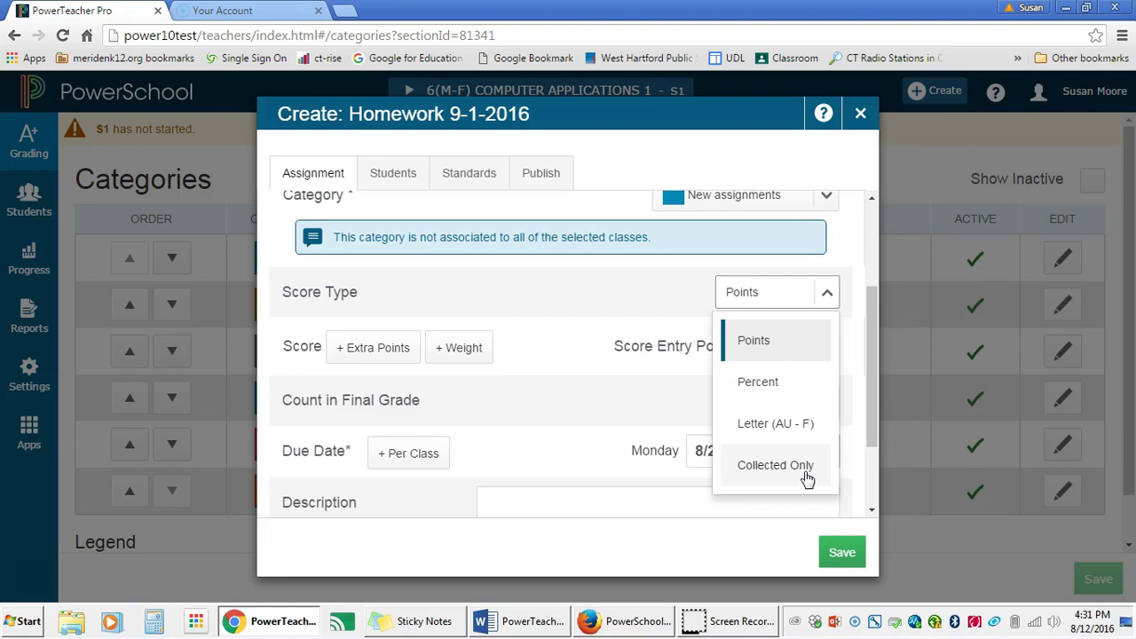
click(755, 335)
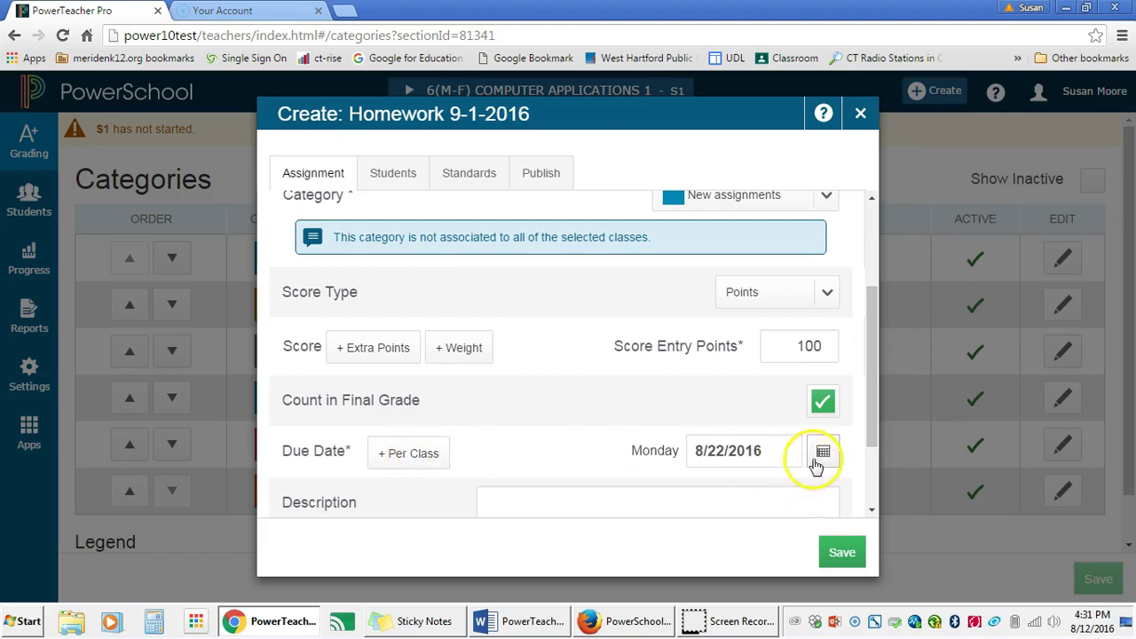
Try separate due dates per class for the assignment and return to a single due date
click(776, 451)
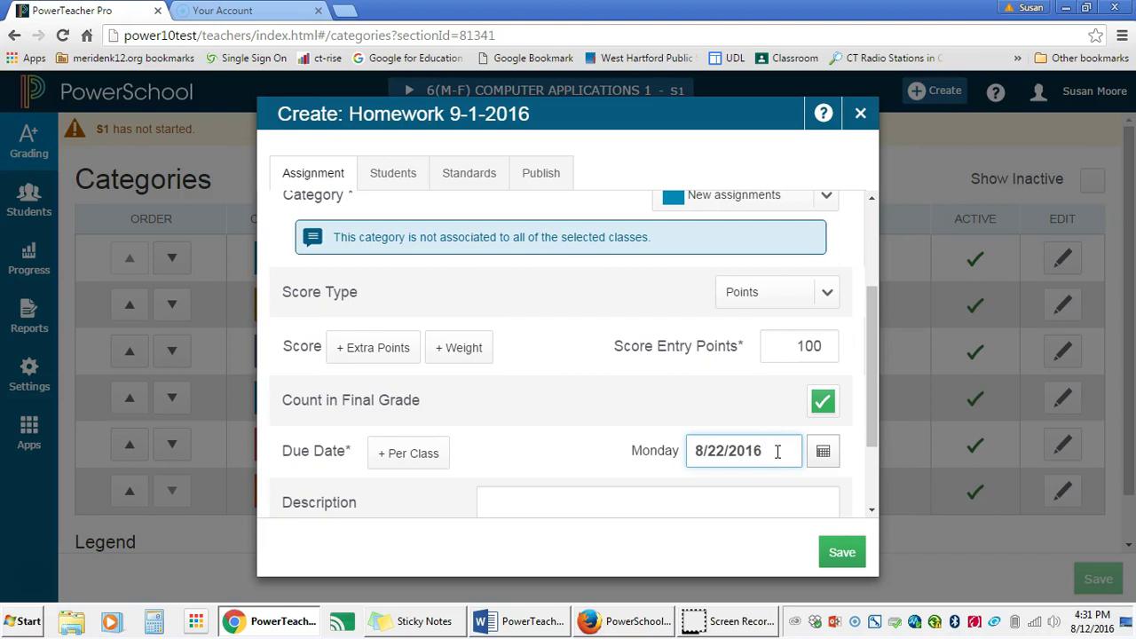
click(822, 455)
click(398, 456)
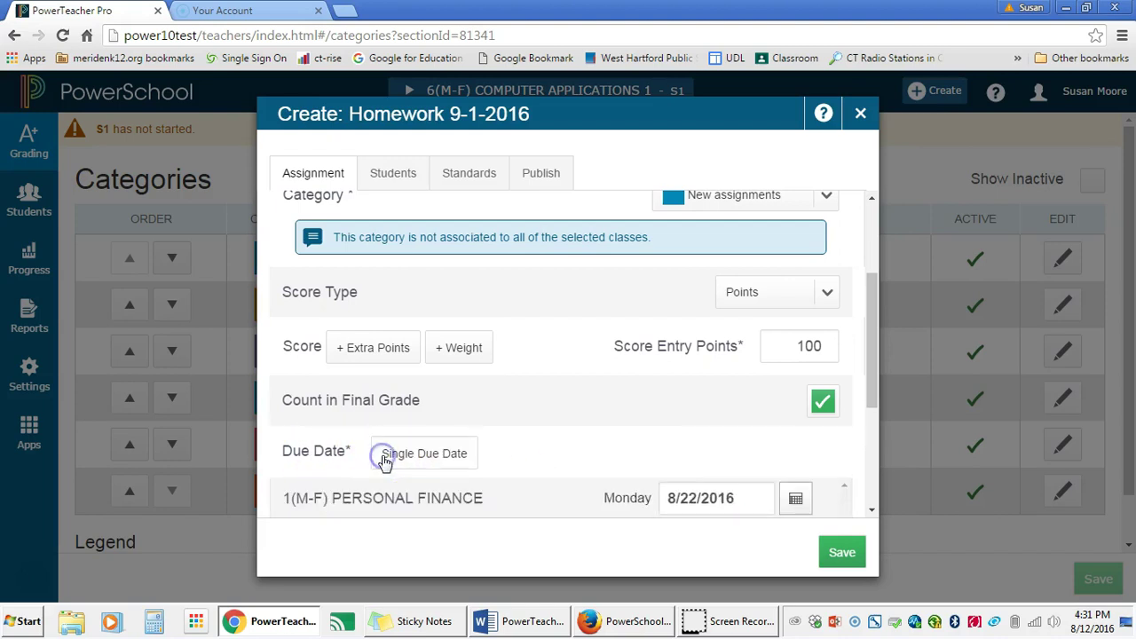
scroll(672, 455, down, 2)
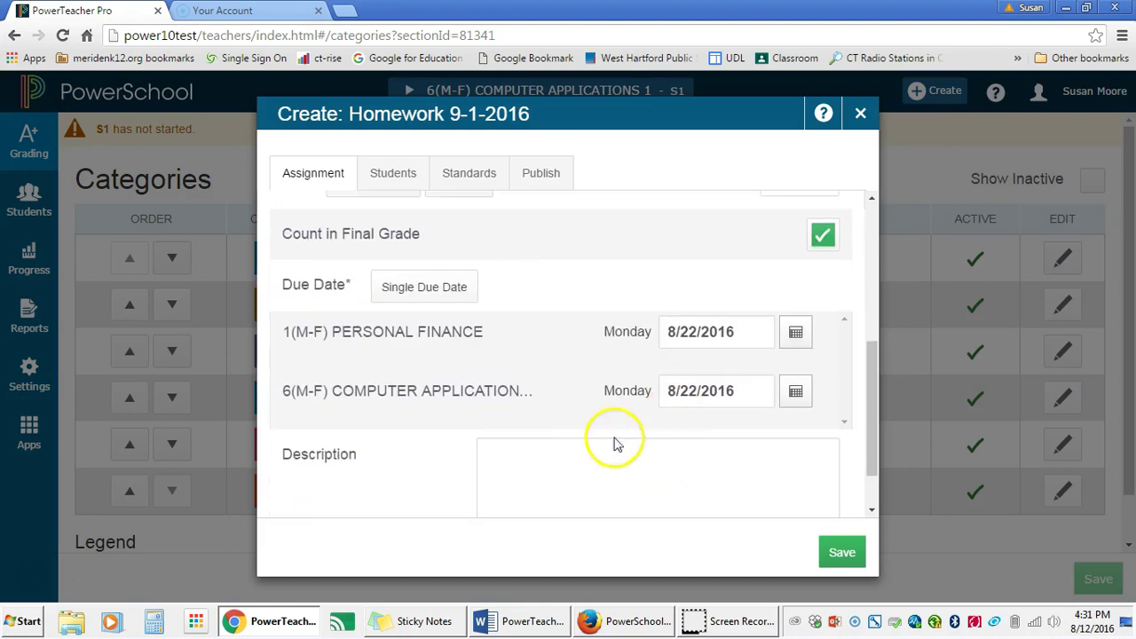
click(423, 286)
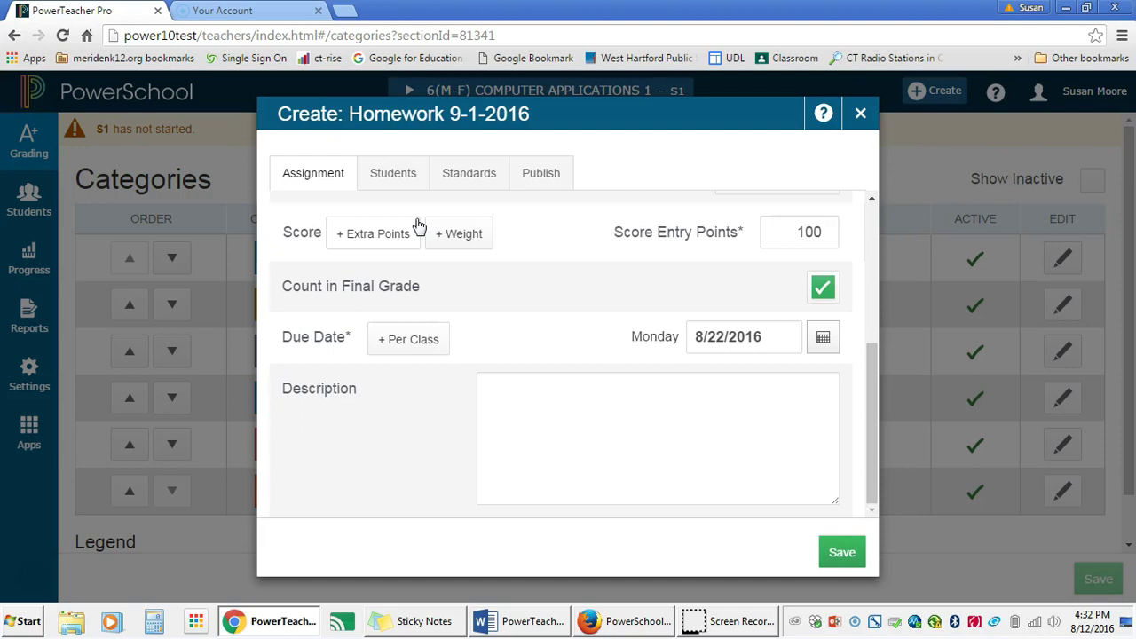
click(604, 418)
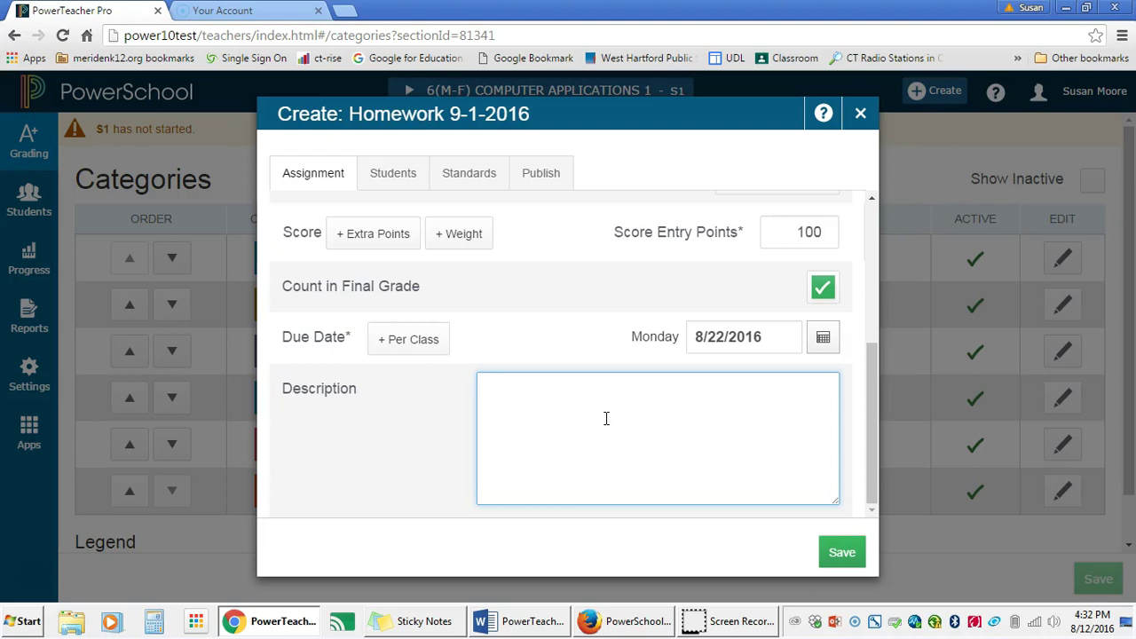
Exclude the first two listed 6(M-F) Computer Applications 1 students from the assignment
click(395, 175)
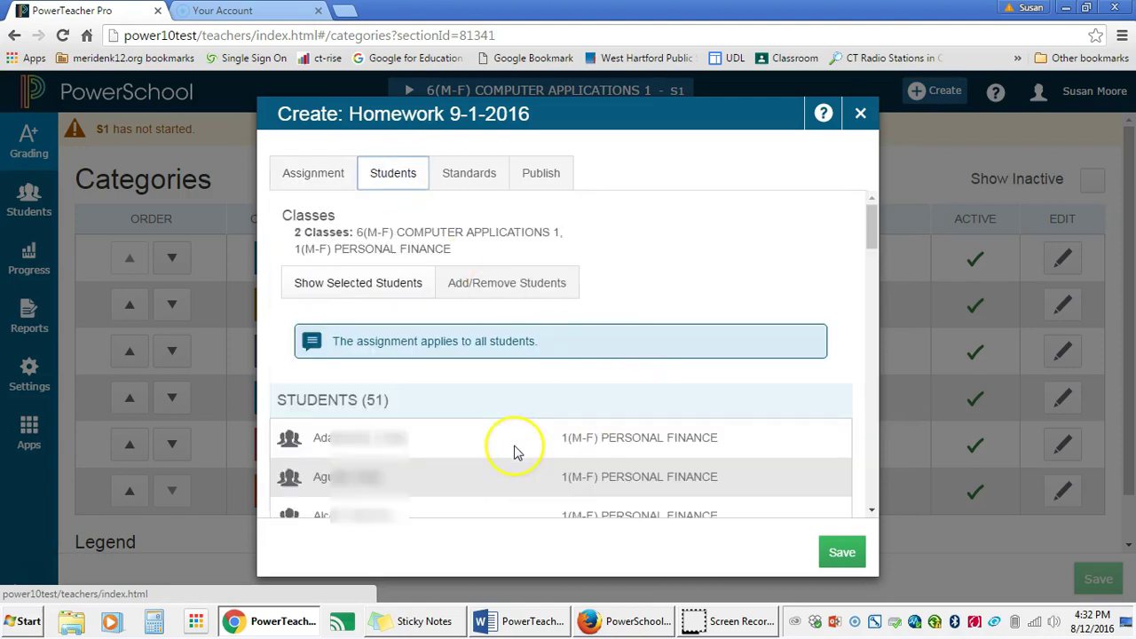
scroll(513, 452, down, 2)
scroll(515, 452, up, 2)
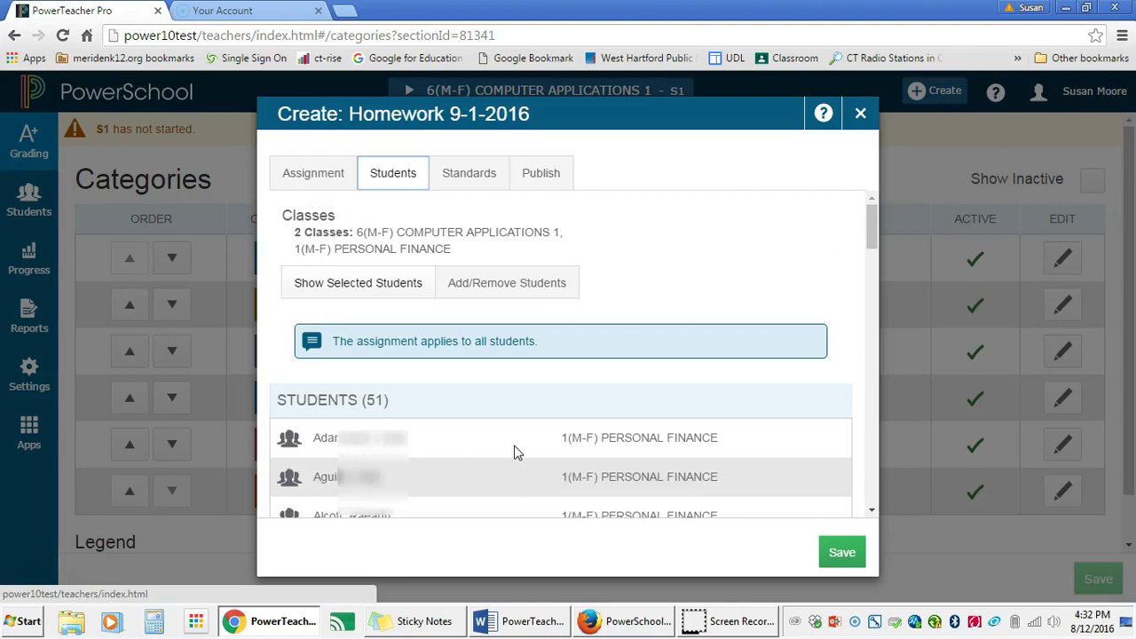
click(486, 282)
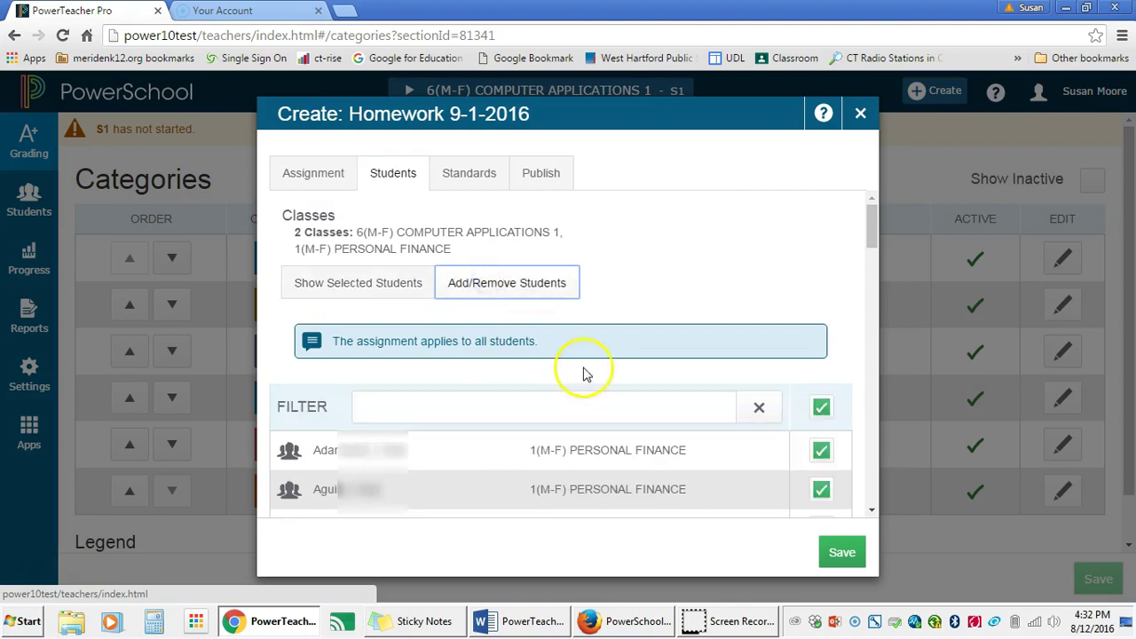
scroll(585, 371, down, 2)
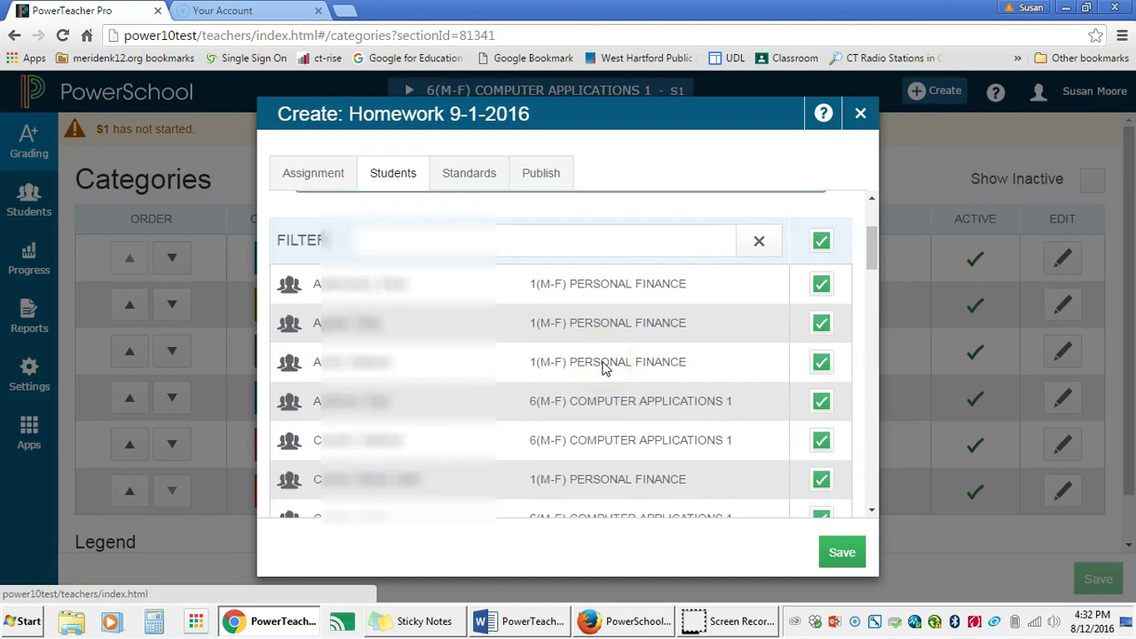
scroll(602, 367, down, 1)
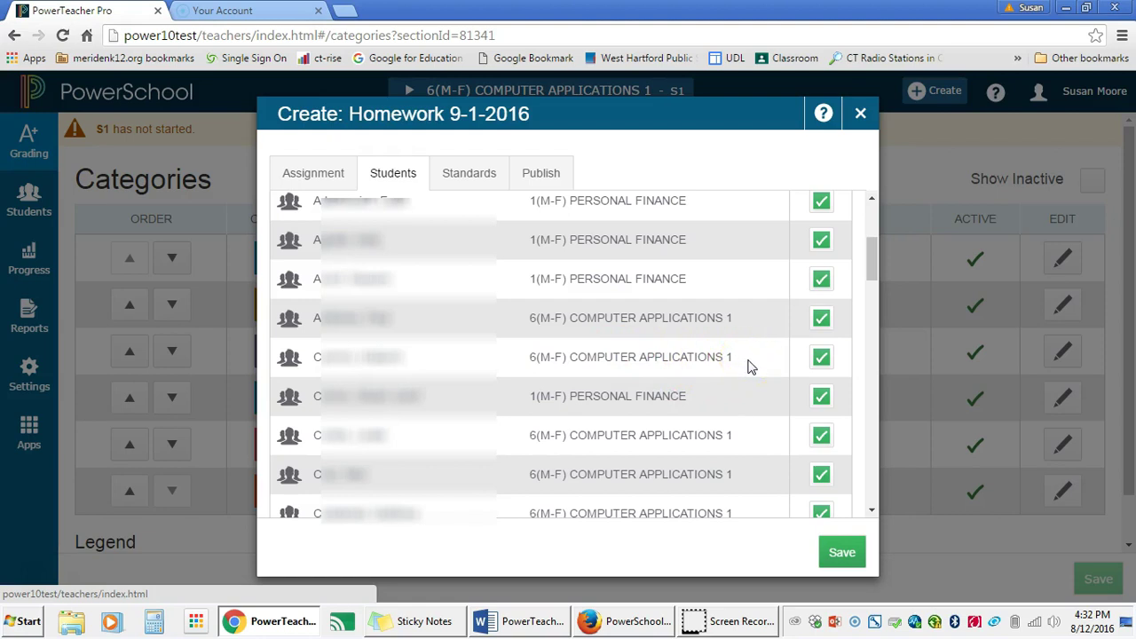
click(819, 318)
click(821, 359)
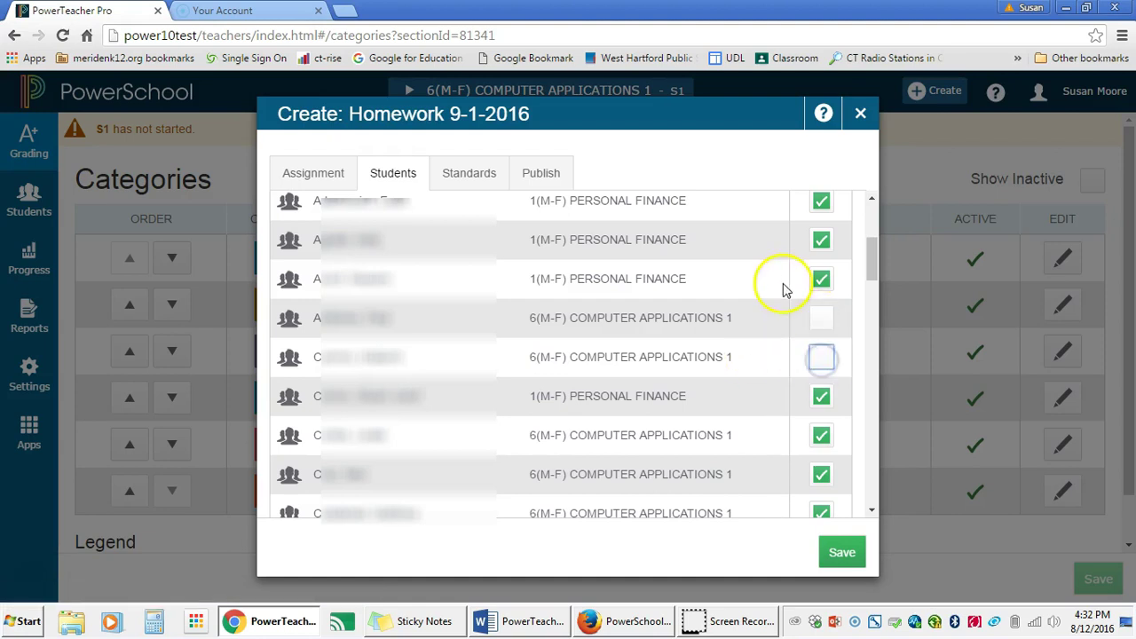
scroll(495, 491, up, 5)
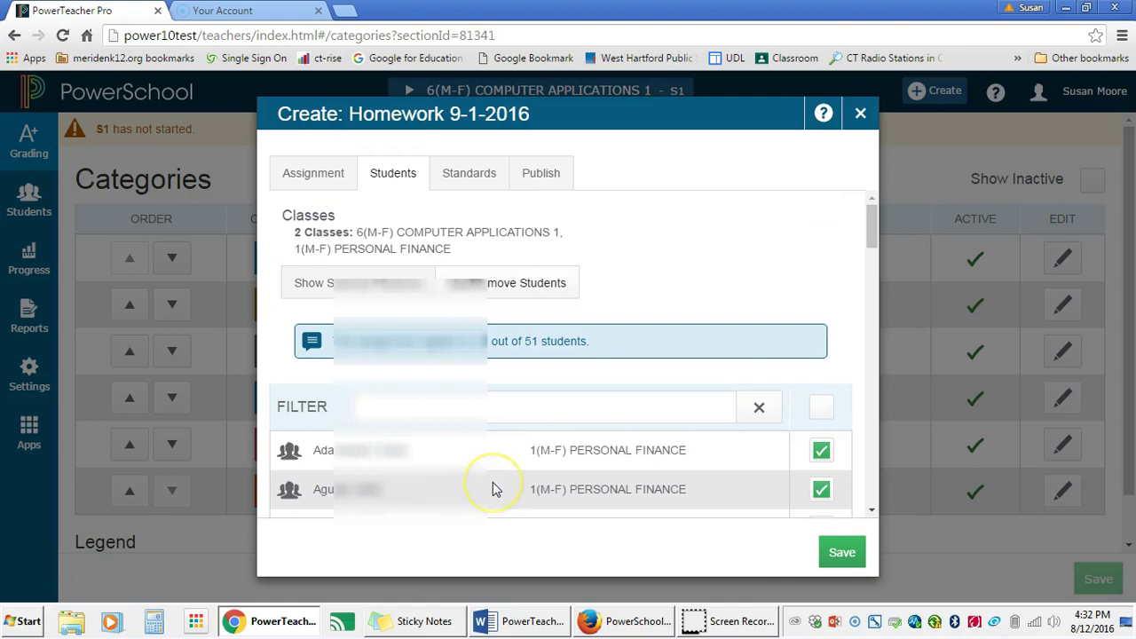
Check the assignment's standards and try out its publishing options, ending with Immediately and Publish Scores enabled
click(470, 176)
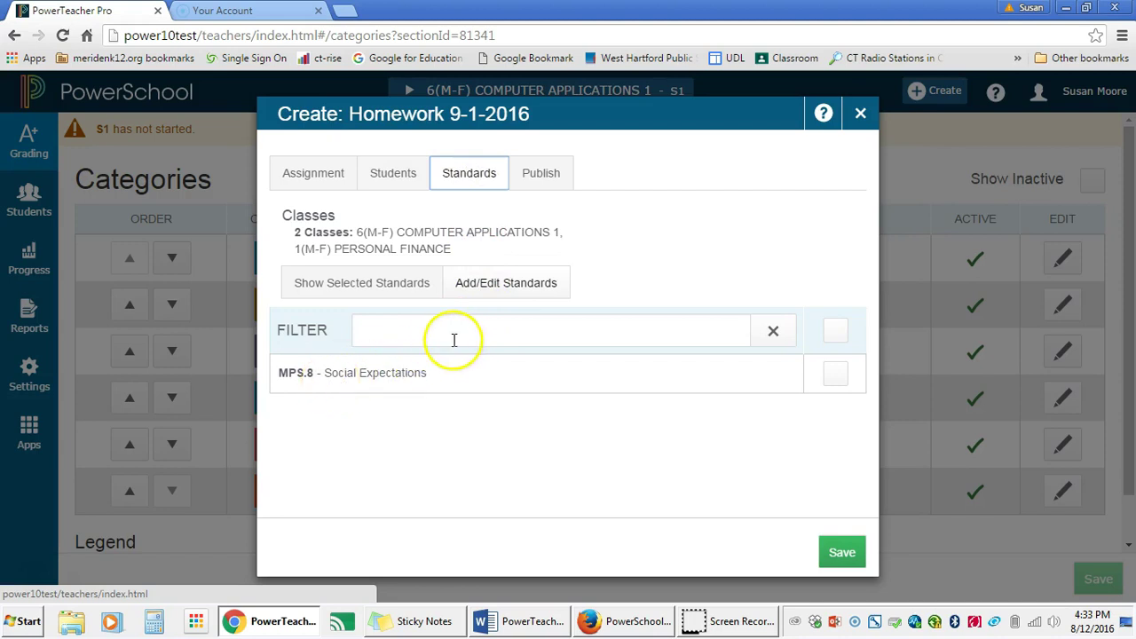
click(543, 175)
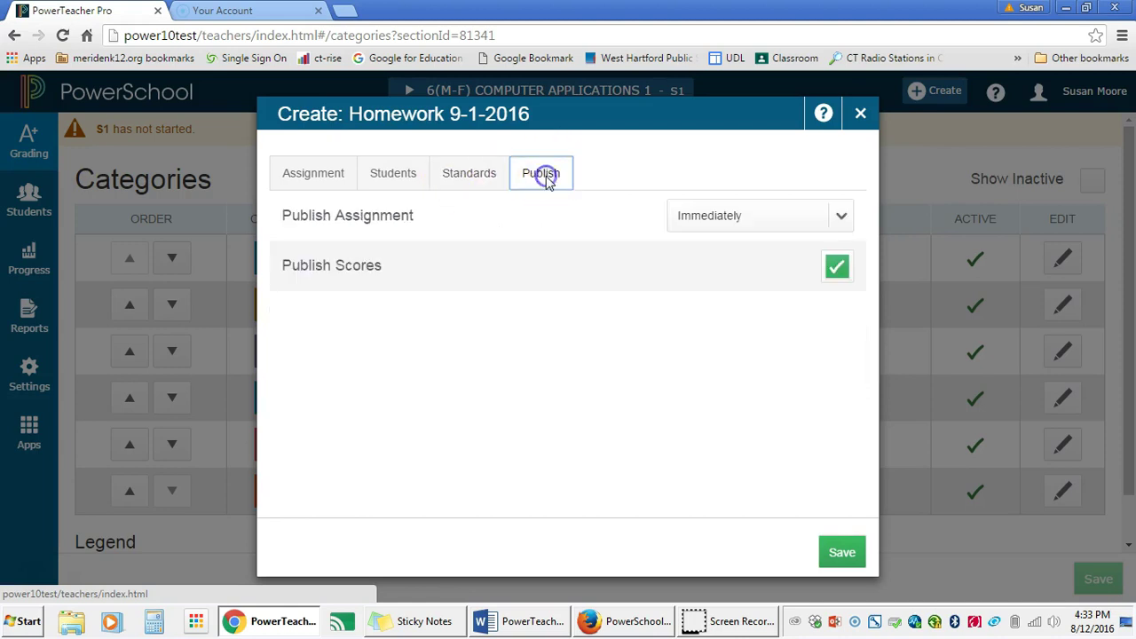
click(837, 267)
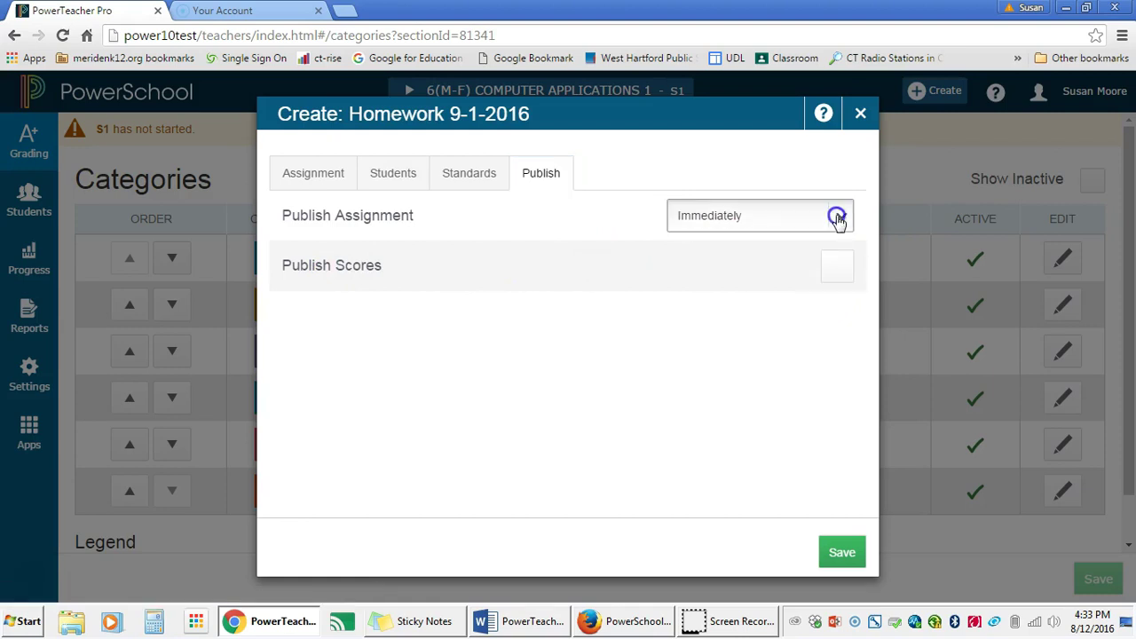
click(838, 218)
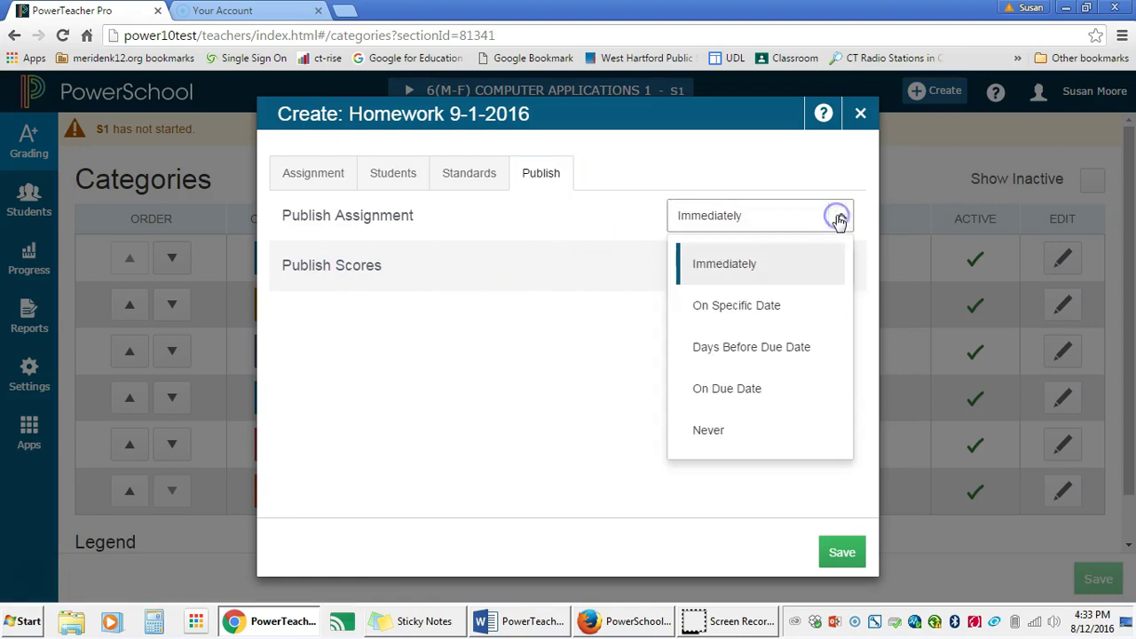
click(814, 317)
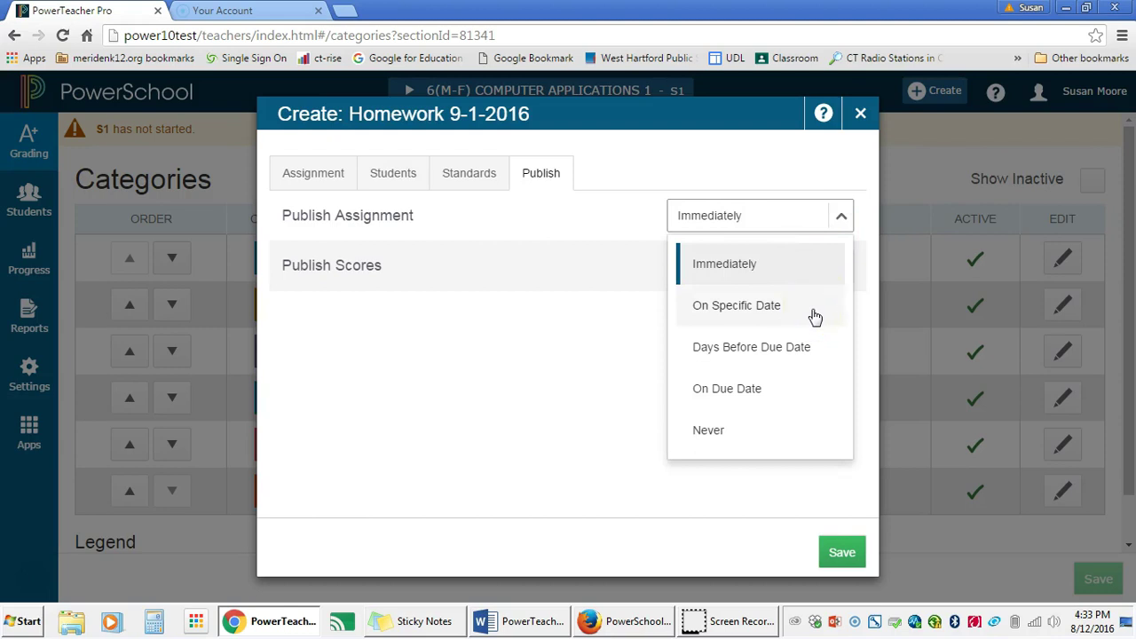
click(789, 359)
click(793, 392)
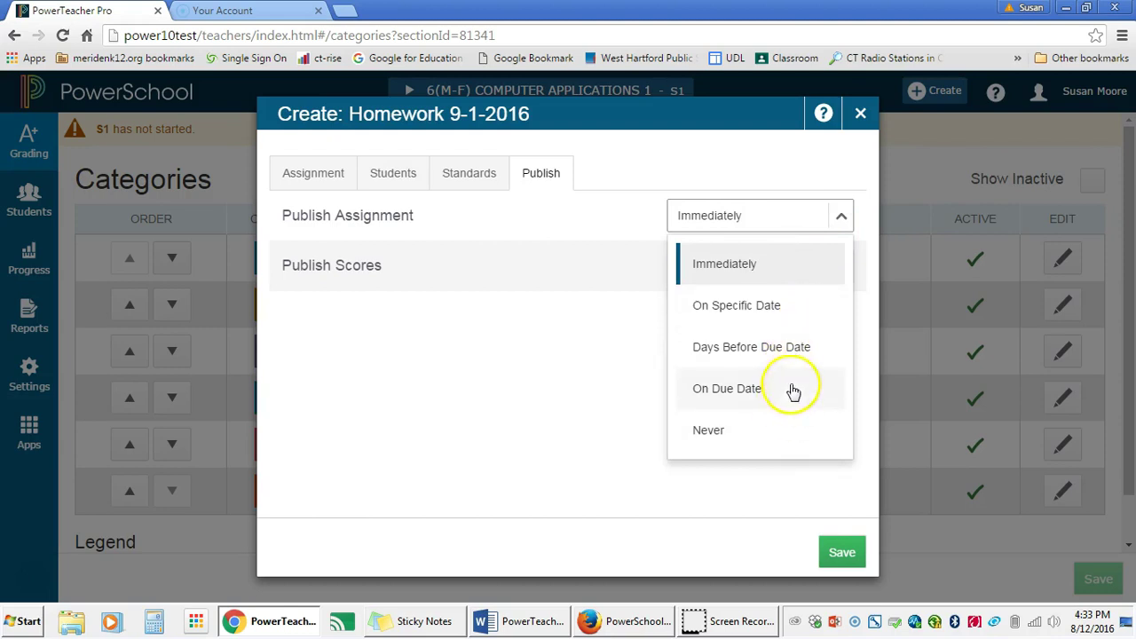
click(717, 430)
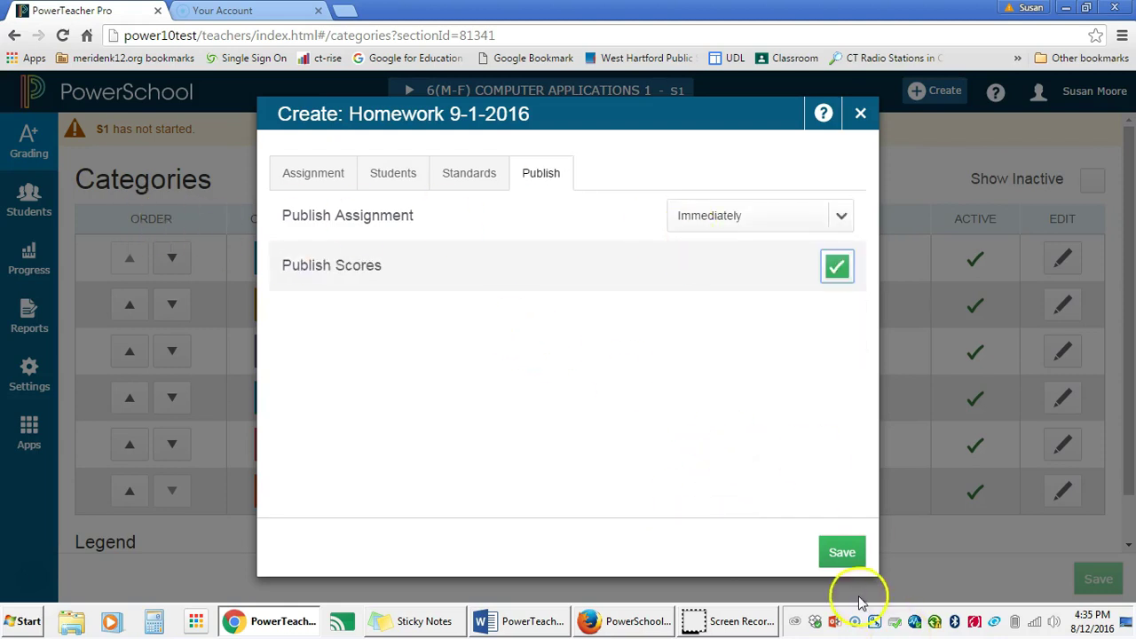
Save the Homework 9-1-2016 assignment, duplicate it under the name Homework 9-2-2016, and save and close the copy
click(840, 554)
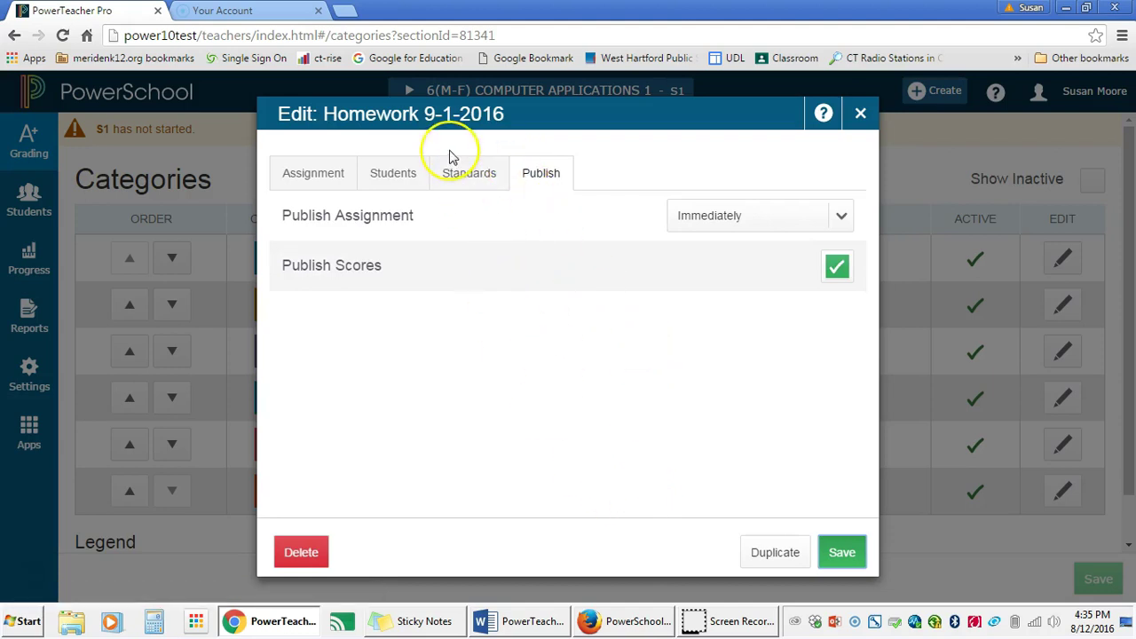
click(788, 556)
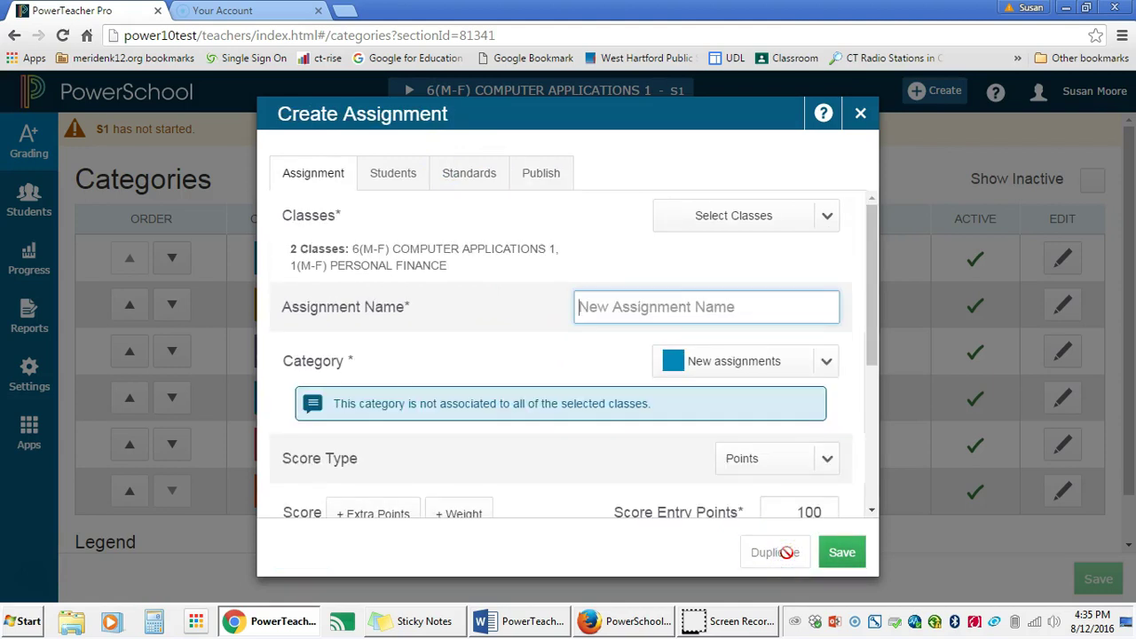
text(Homework)
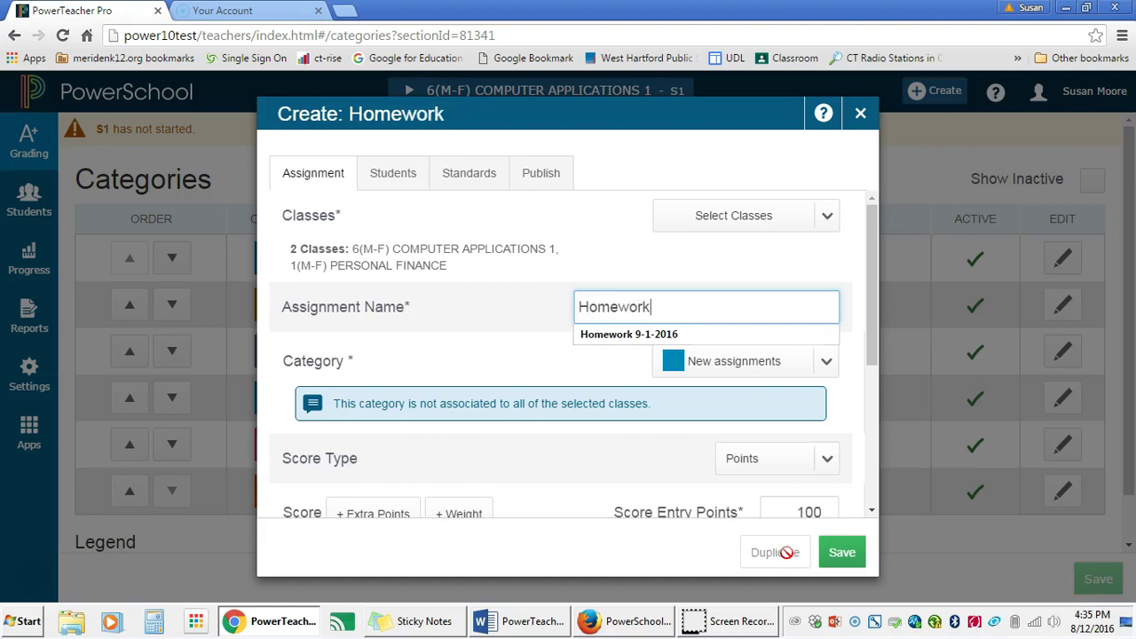
text( 9-2-2016)
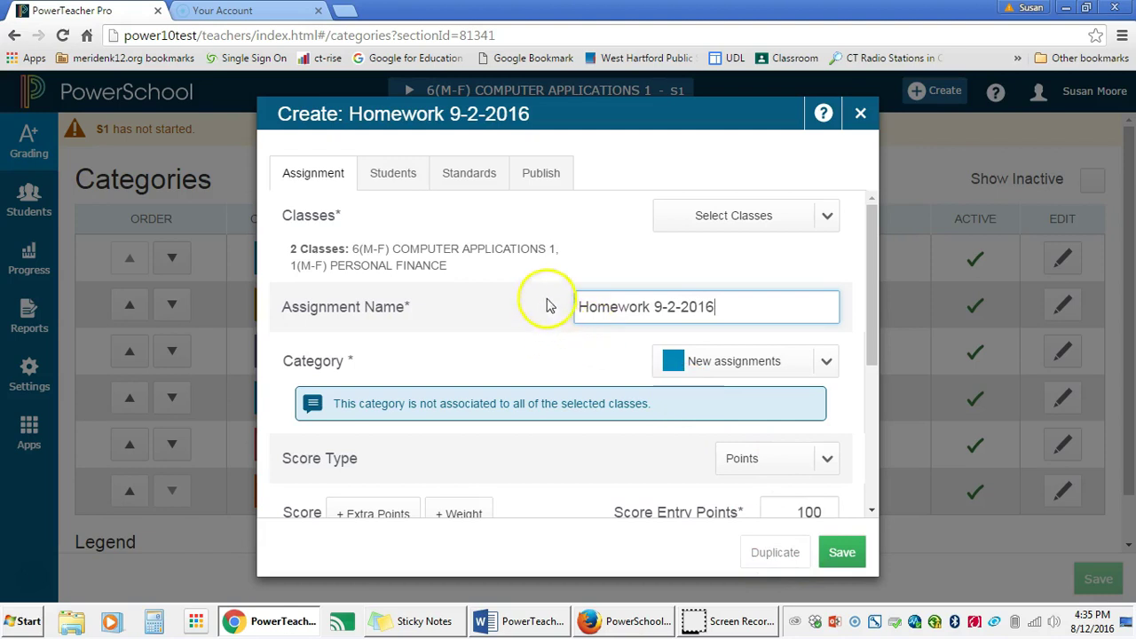
click(848, 552)
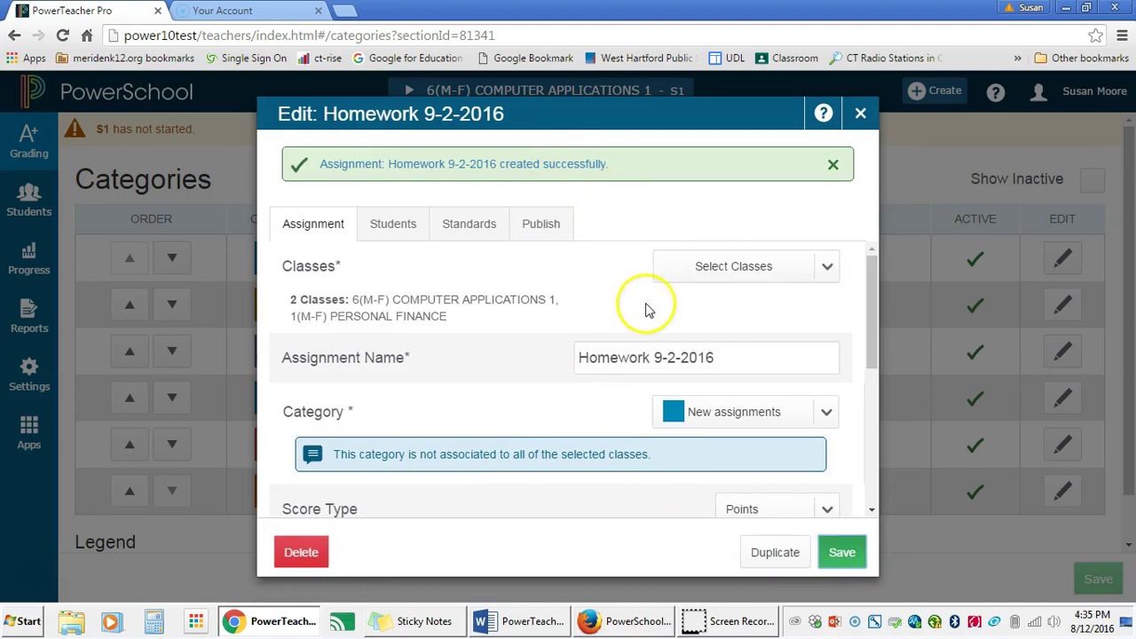
click(860, 113)
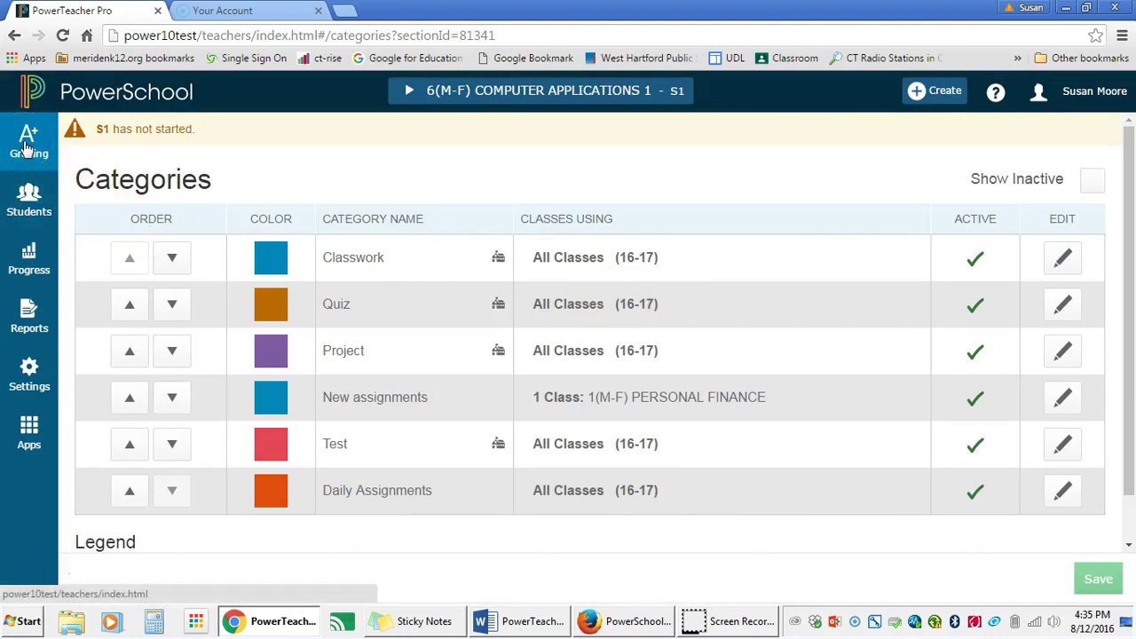
Review the class's assignment list, open the scoresheet, and inspect the first student's Homework 9-1-2016 cell
click(27, 146)
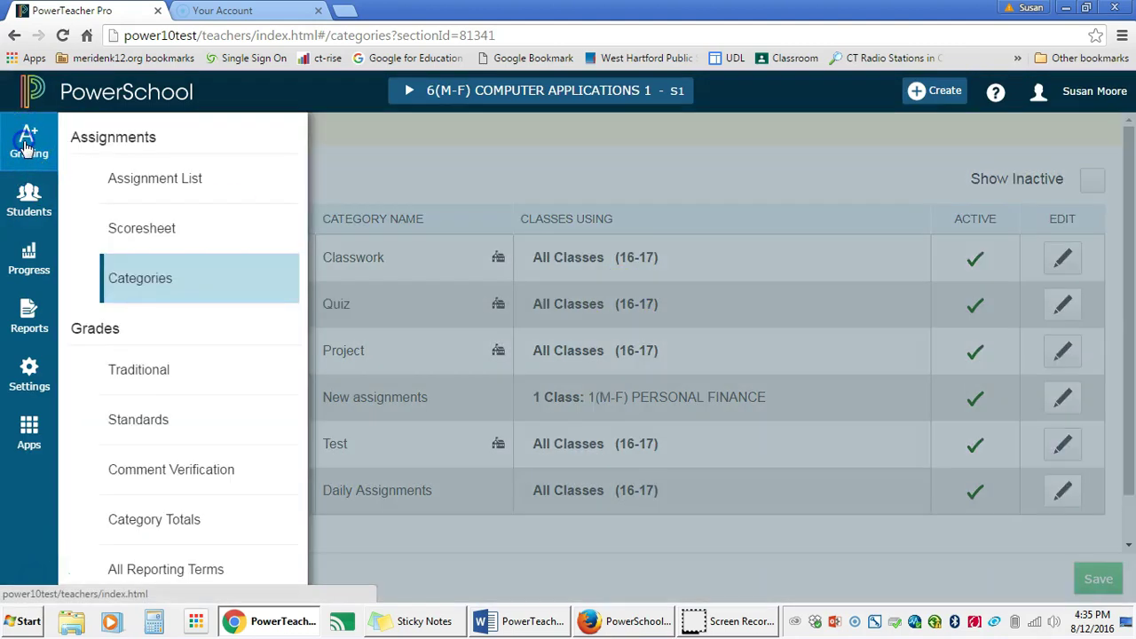
click(157, 179)
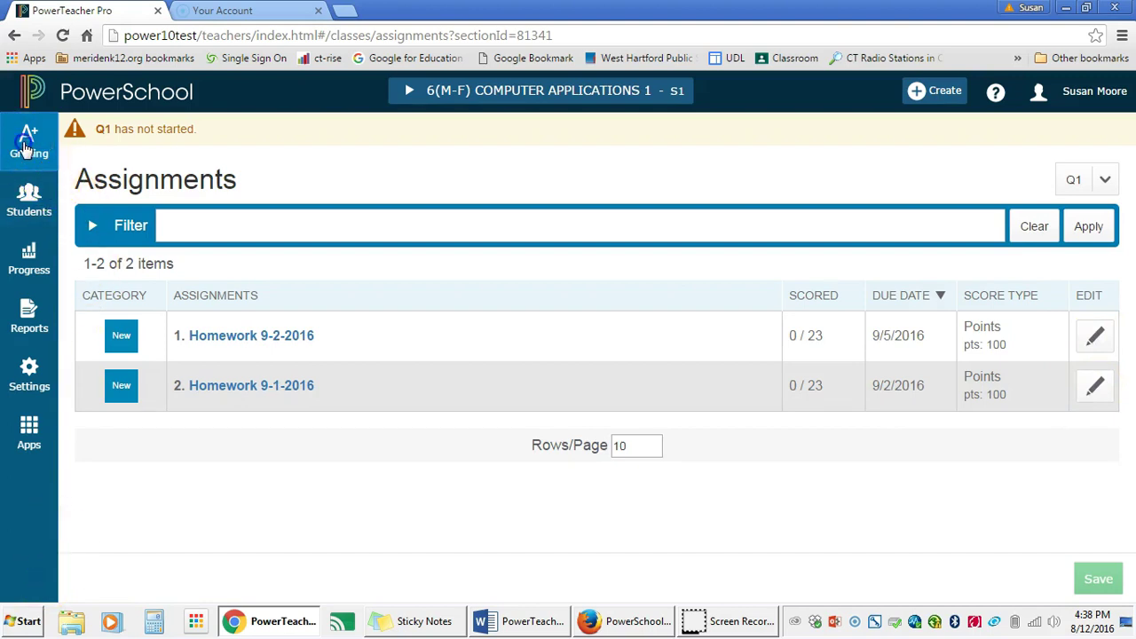
click(26, 148)
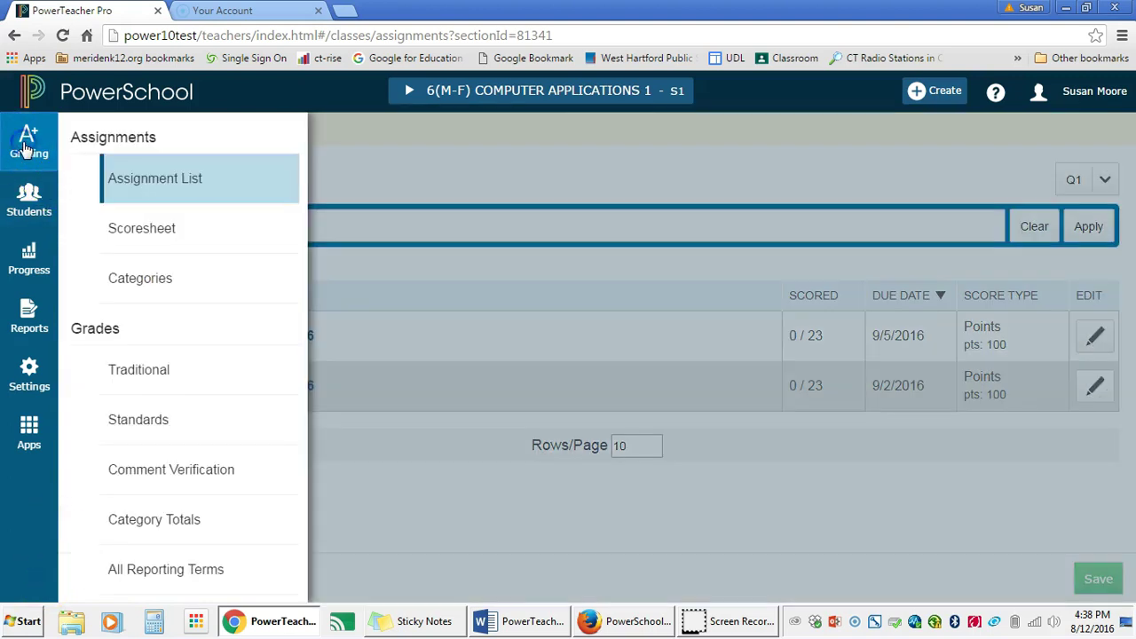
click(145, 228)
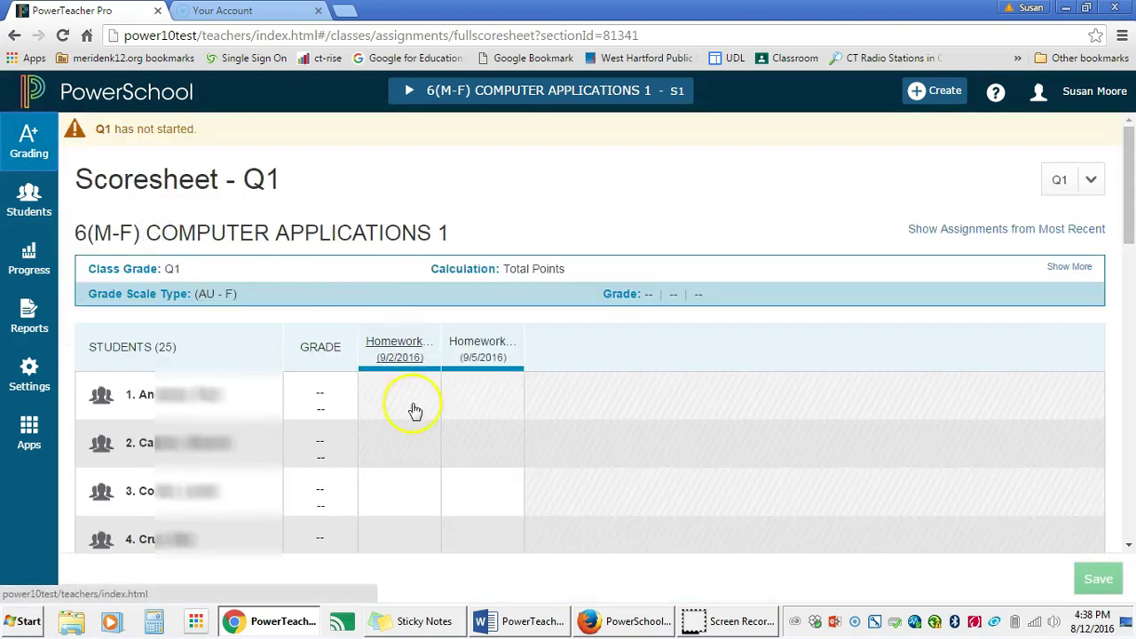
click(410, 403)
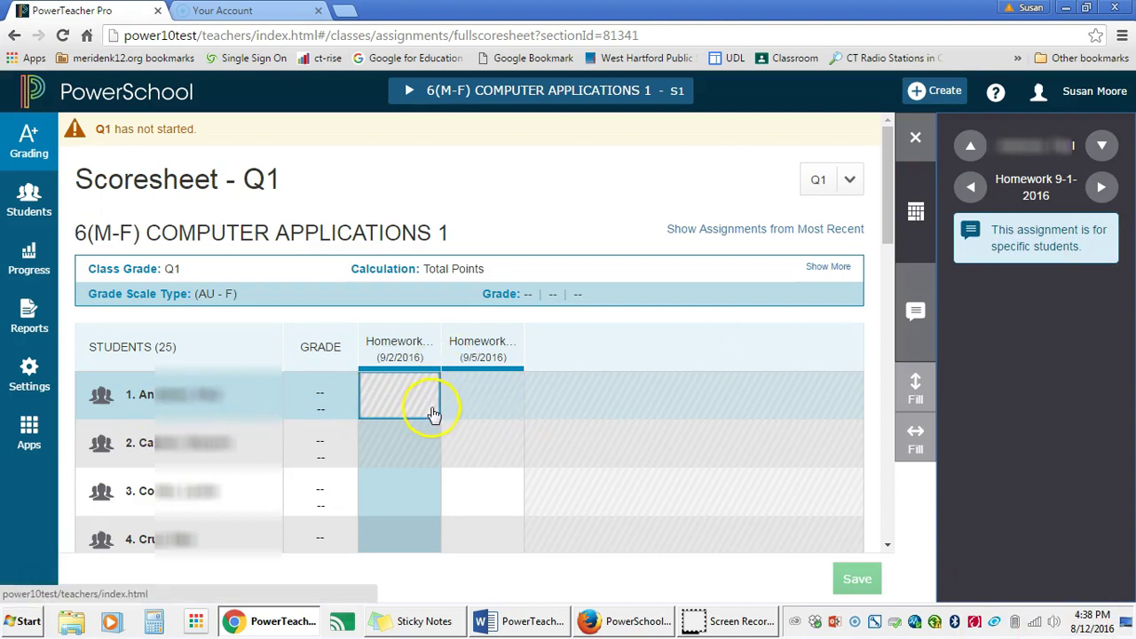
Enter a score of 98 on Homework 9-1-2016 for the third and fourth listed students
click(401, 501)
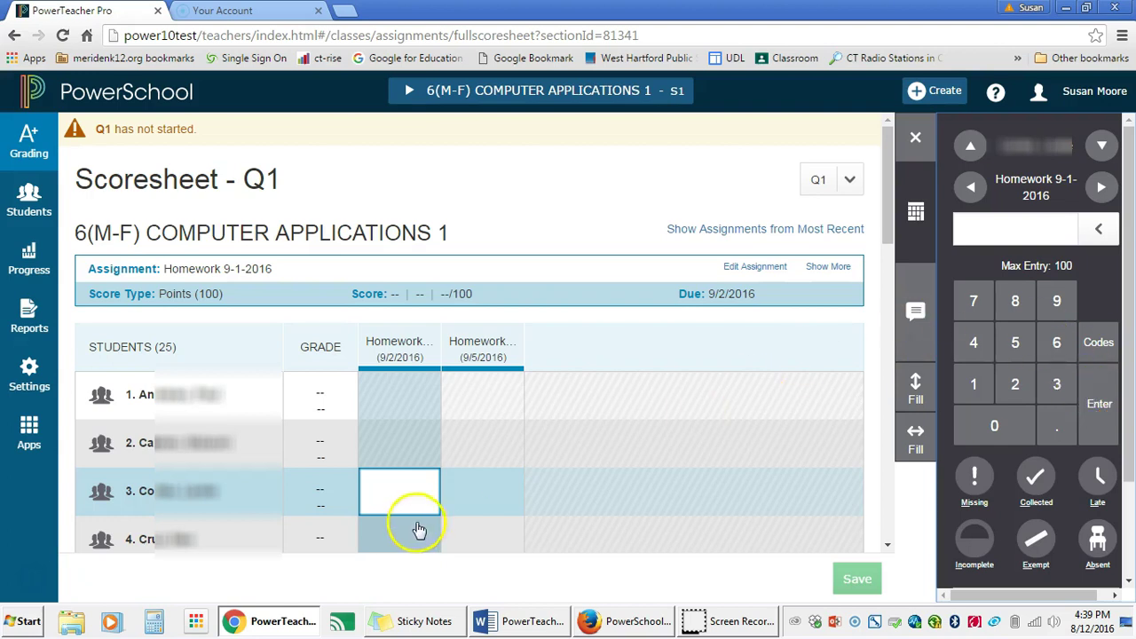
click(414, 494)
text(98)
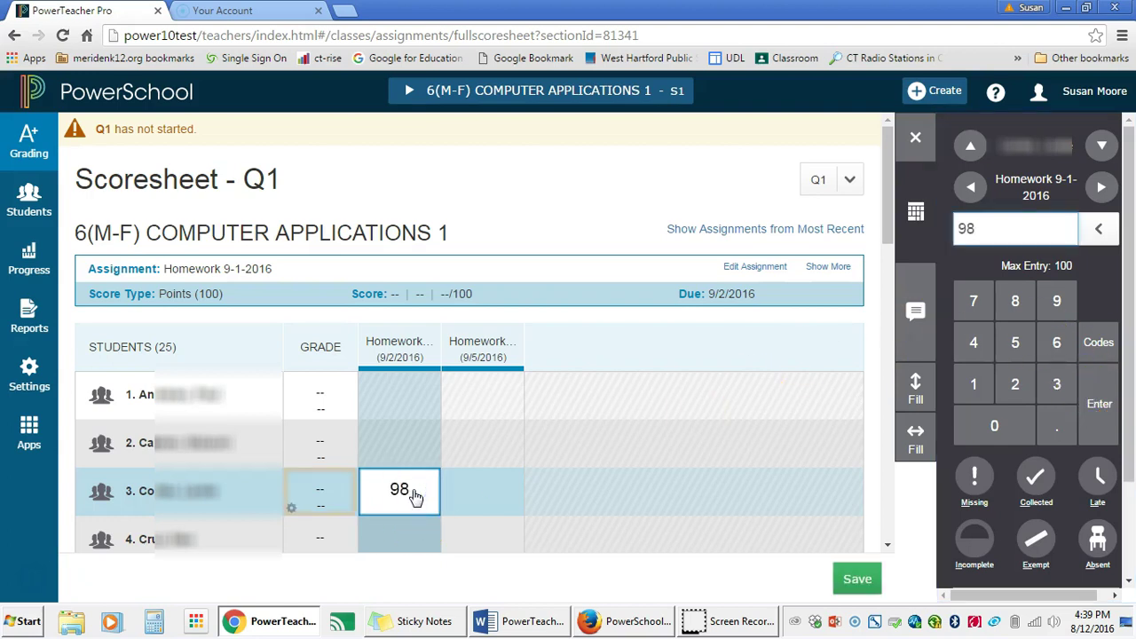
key(Return)
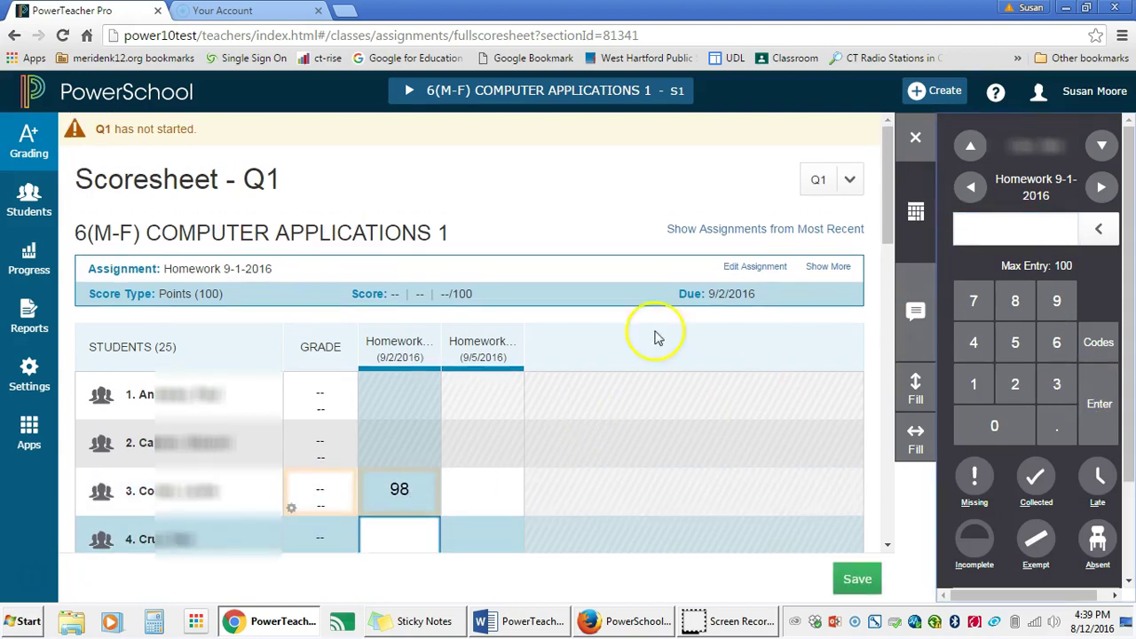
click(1040, 228)
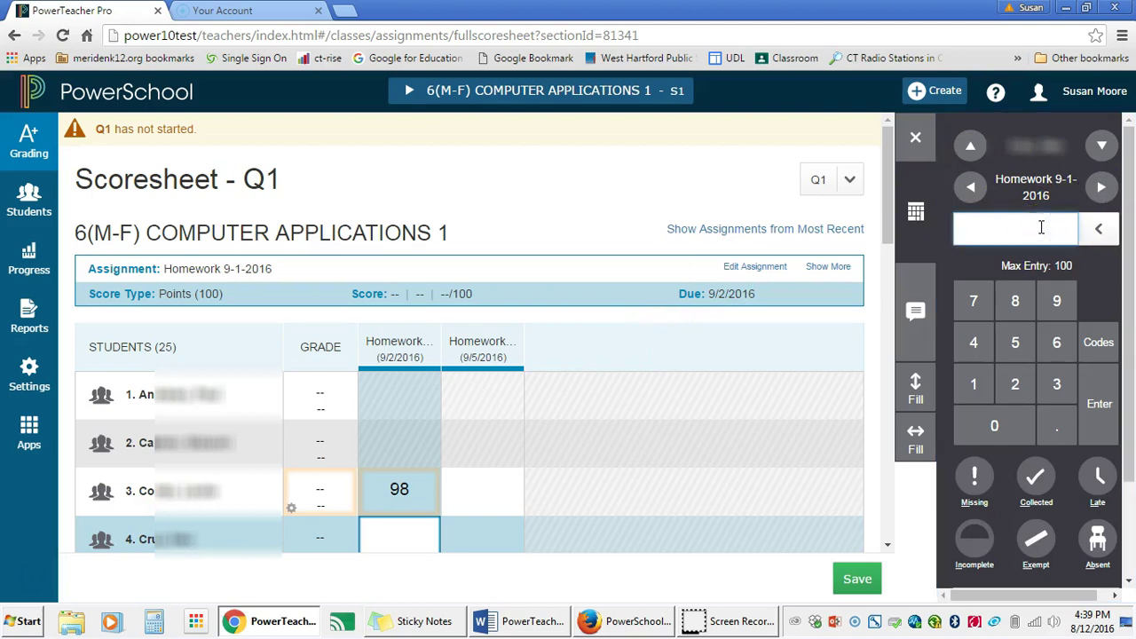
text(98)
key(Return)
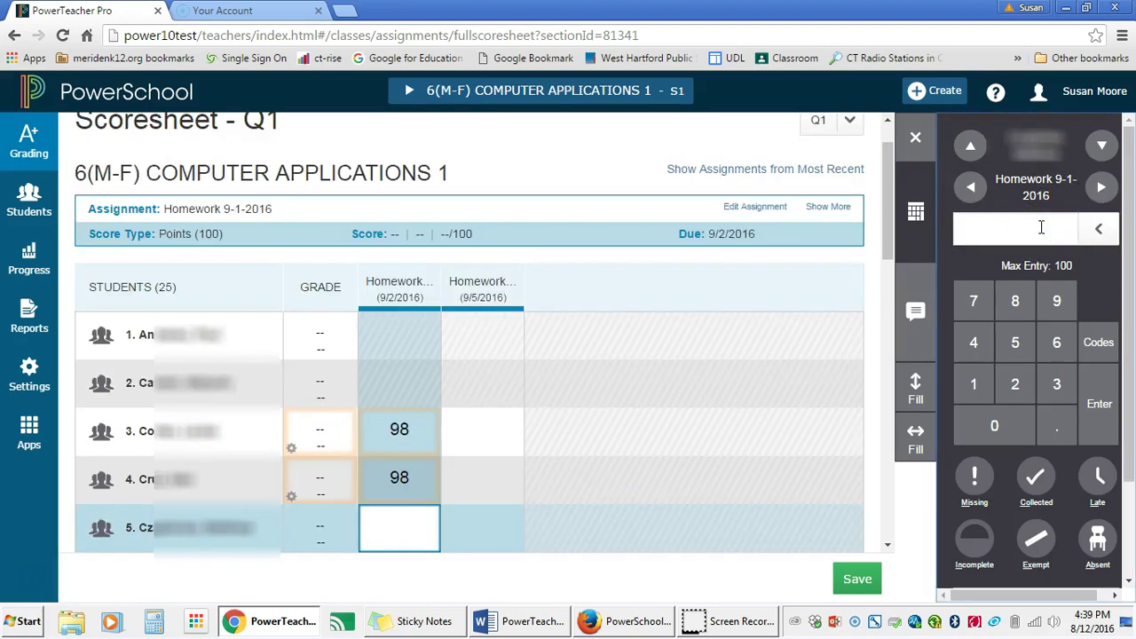
Try the Missing flag on the fifth student's Homework 9-1-2016 score, and apply Collected, Late, Incomplete, Exempt and Absent
click(974, 483)
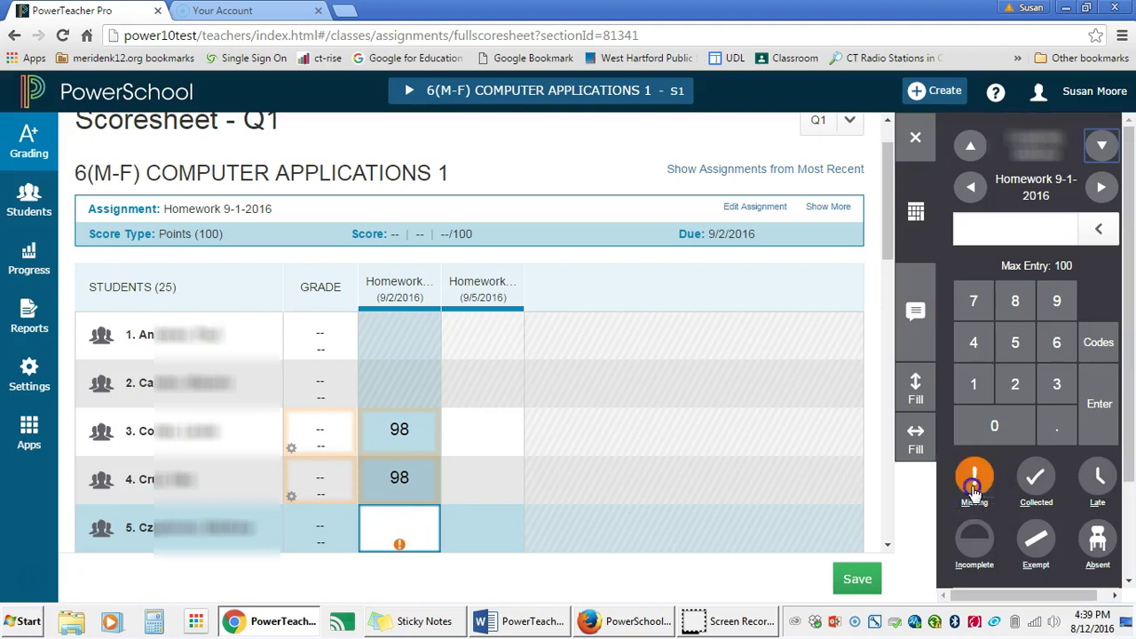
click(1040, 480)
click(1096, 479)
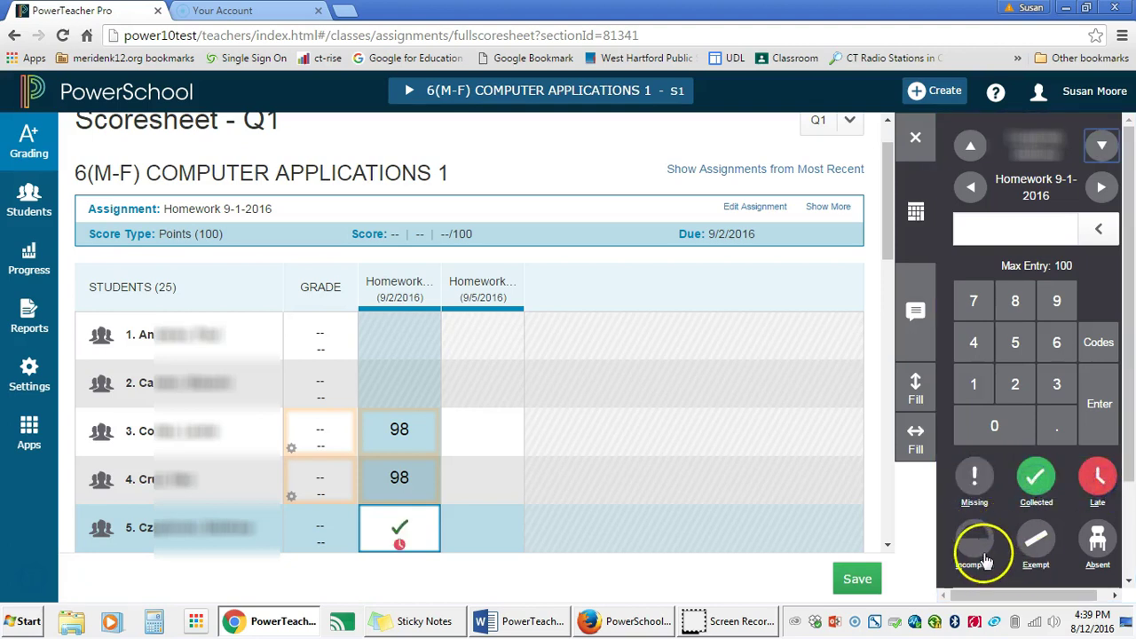
click(981, 554)
click(1038, 546)
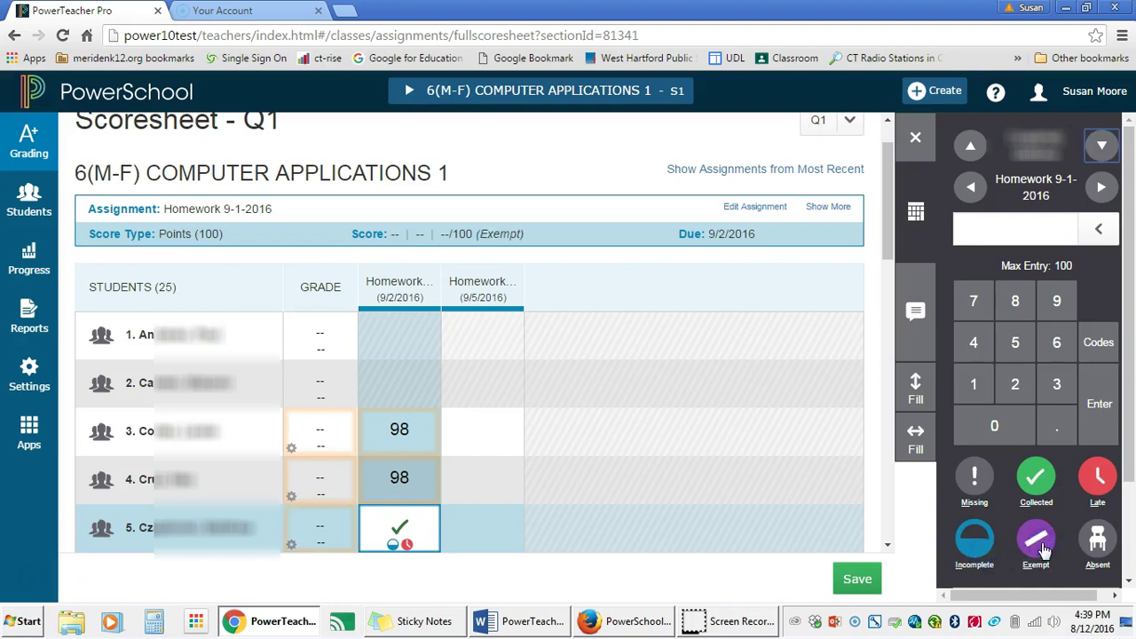
click(1096, 538)
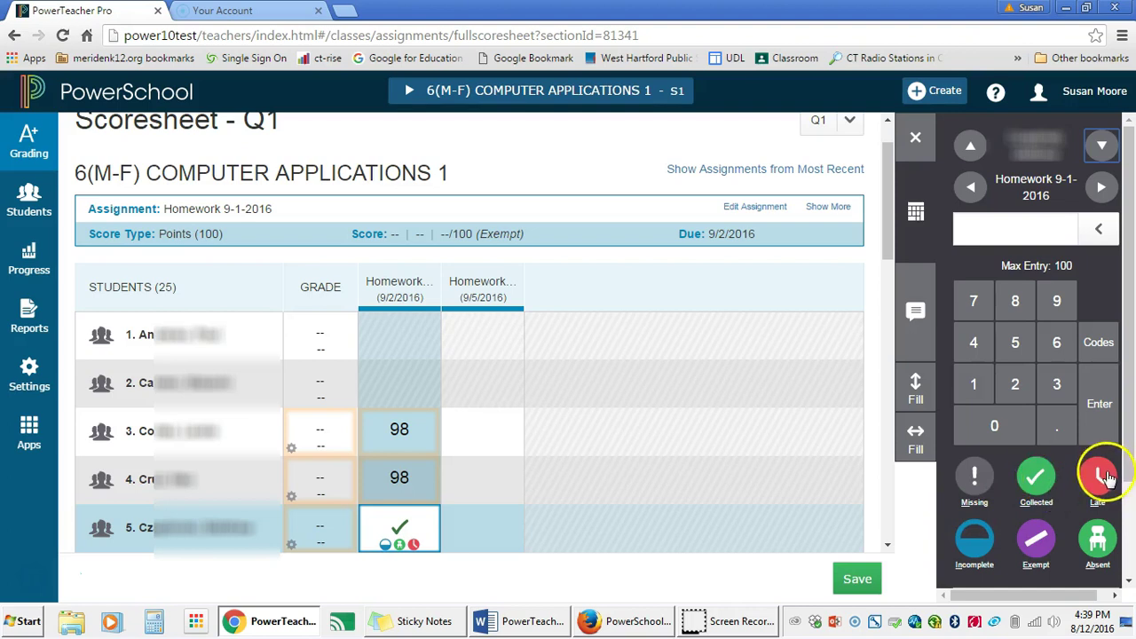
Mark the sixth student's Homework 9-1-2016 as Missing by entering the code mi as the score
scroll(492, 454, down, 1)
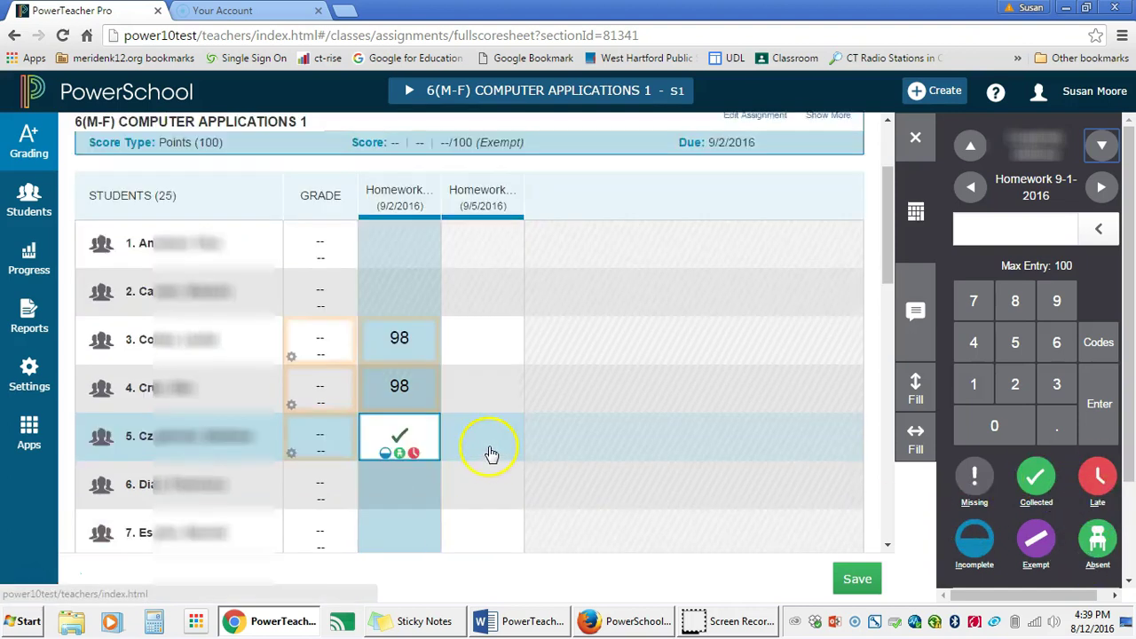
click(413, 472)
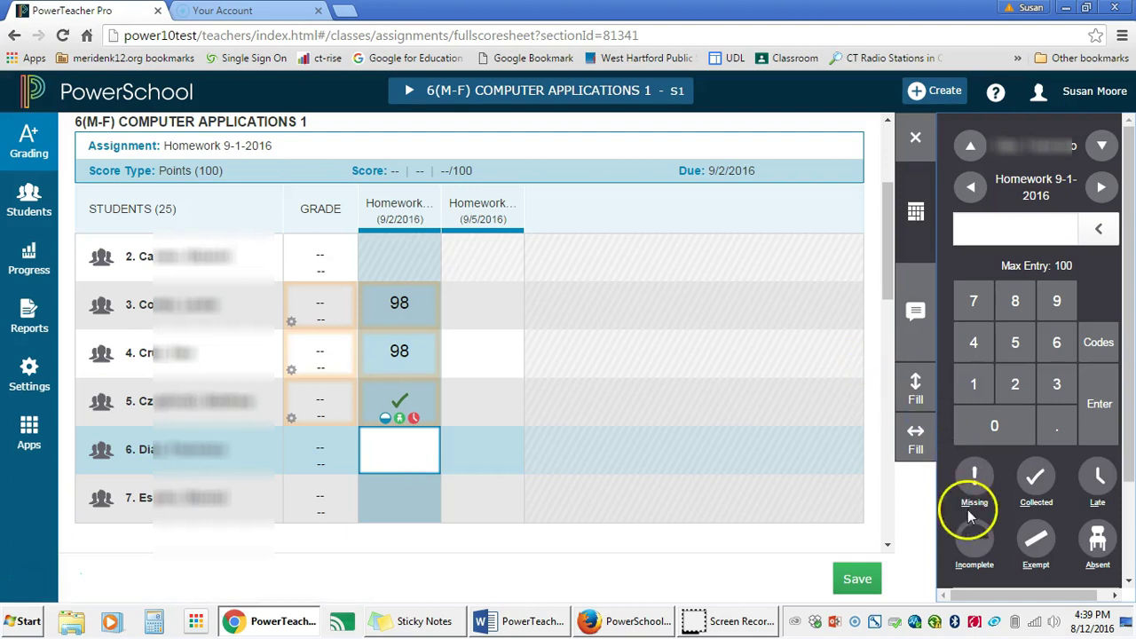
text(mi)
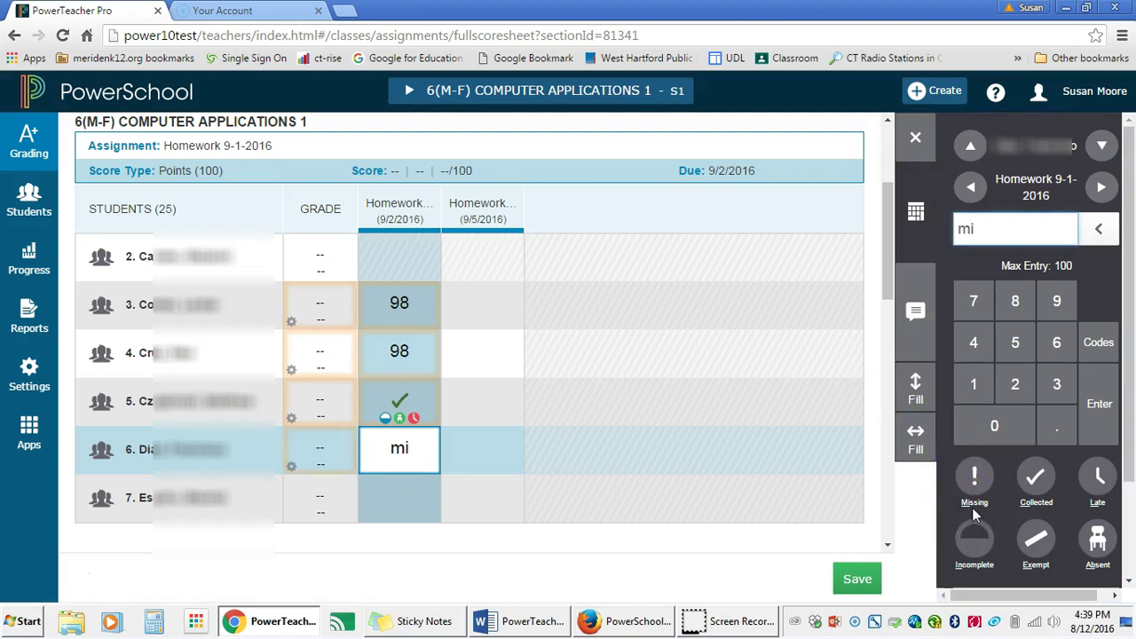
key(Return)
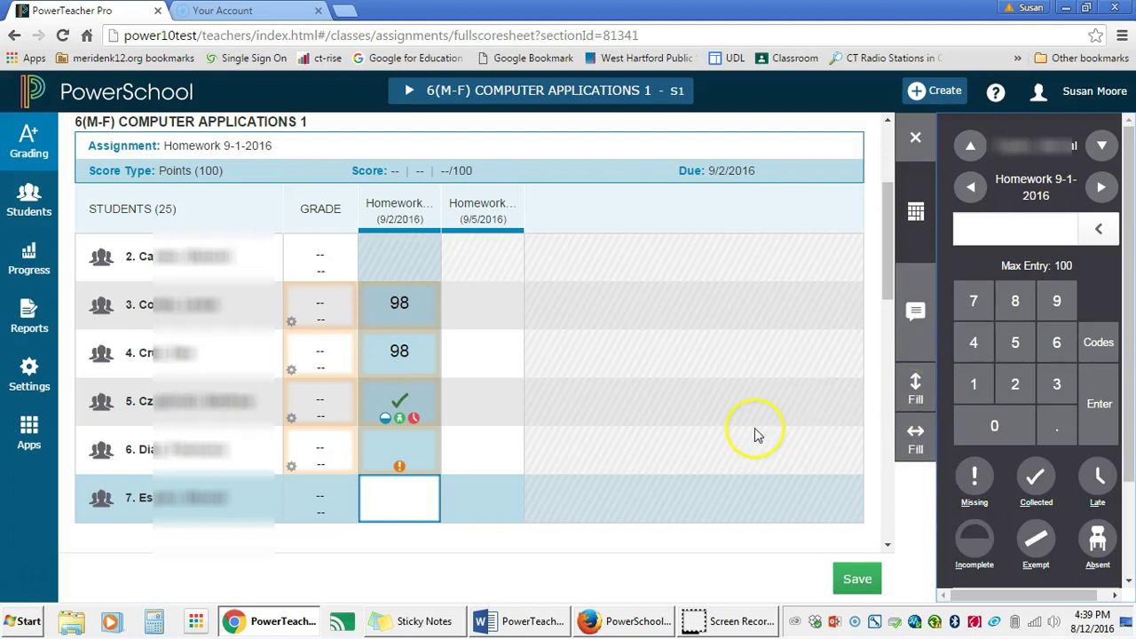
Fill the Homework 9-1-2016 column vertically with the fourth student's score of 98 and accept the fill
click(416, 355)
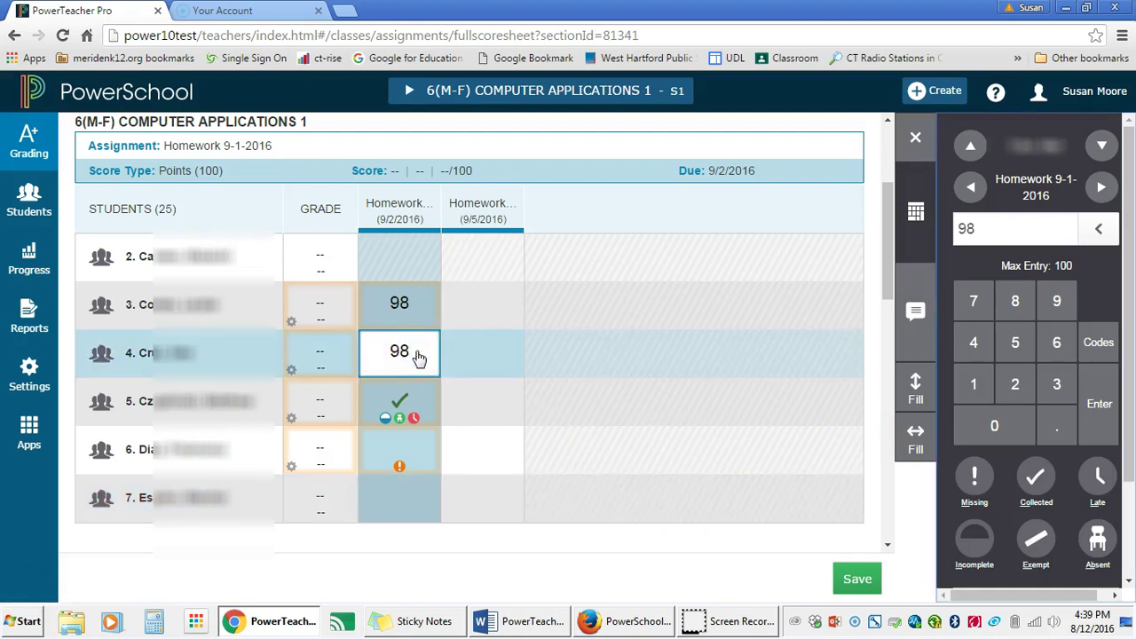
click(422, 361)
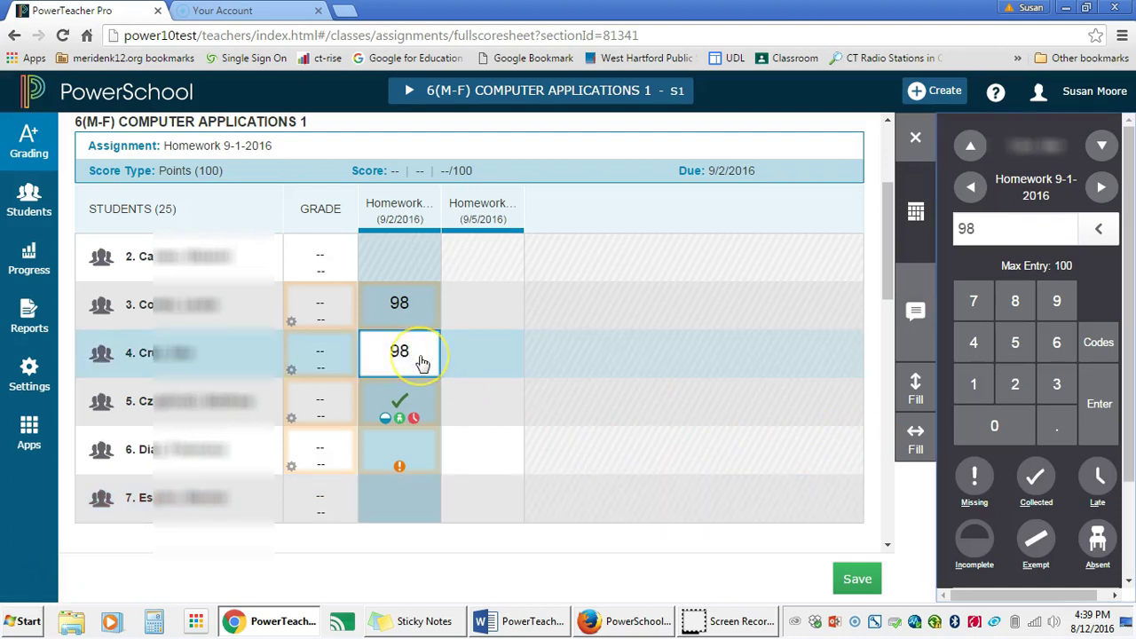
click(912, 390)
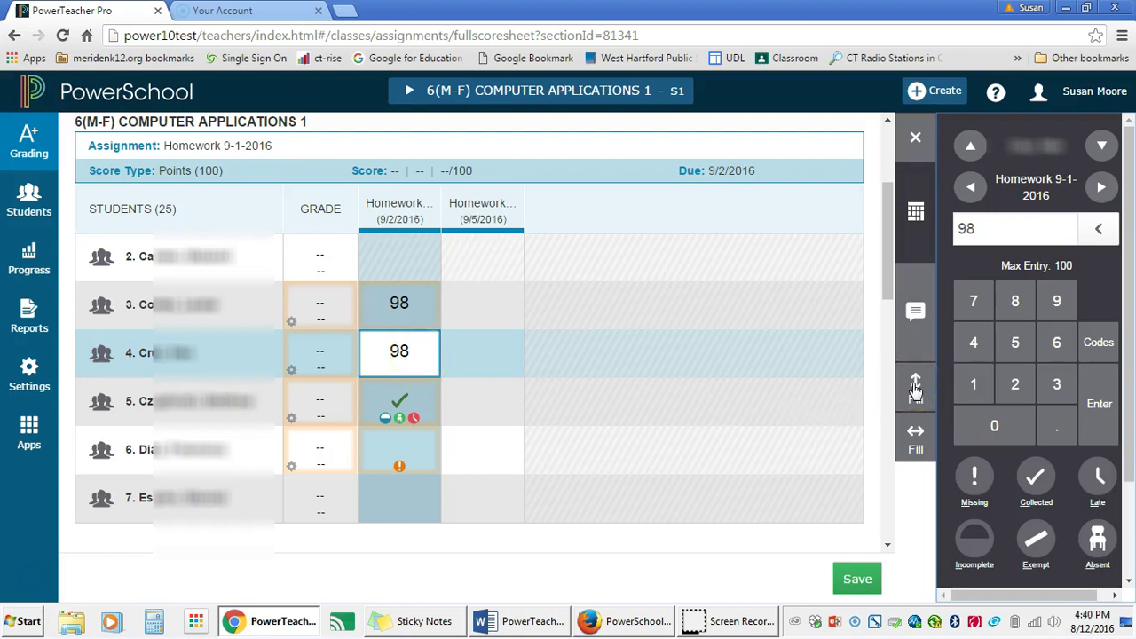
click(364, 368)
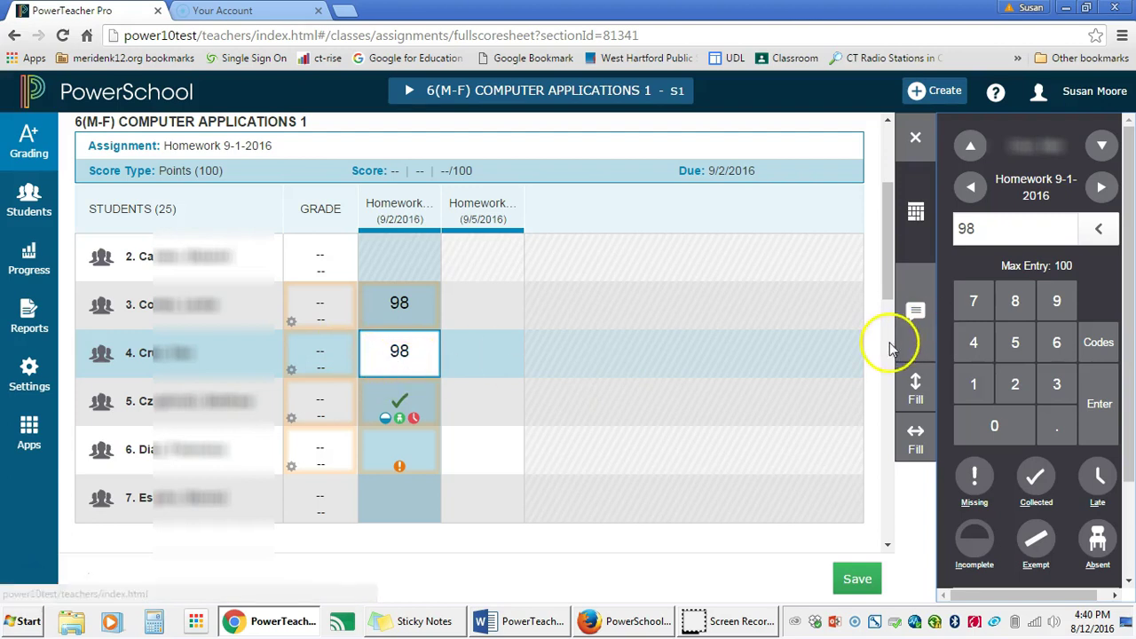
click(915, 388)
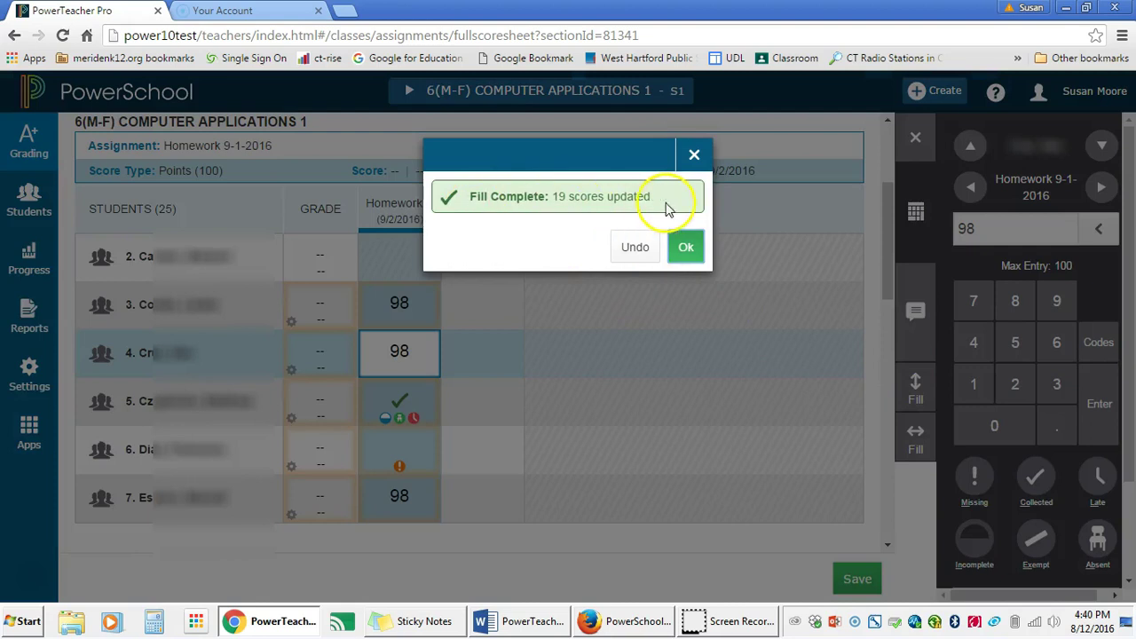
click(693, 252)
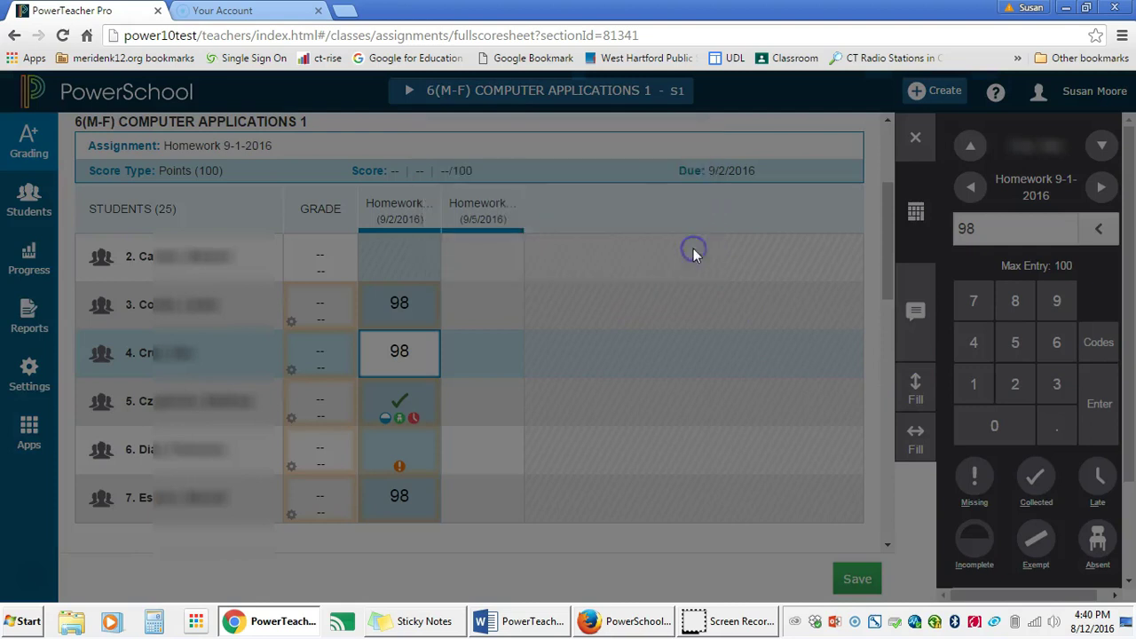
Check the filled Homework 9-1-2016 scores through the whole student list and inspect the sixth student's Missing cell
scroll(393, 399, down, 3)
scroll(393, 404, down, 2)
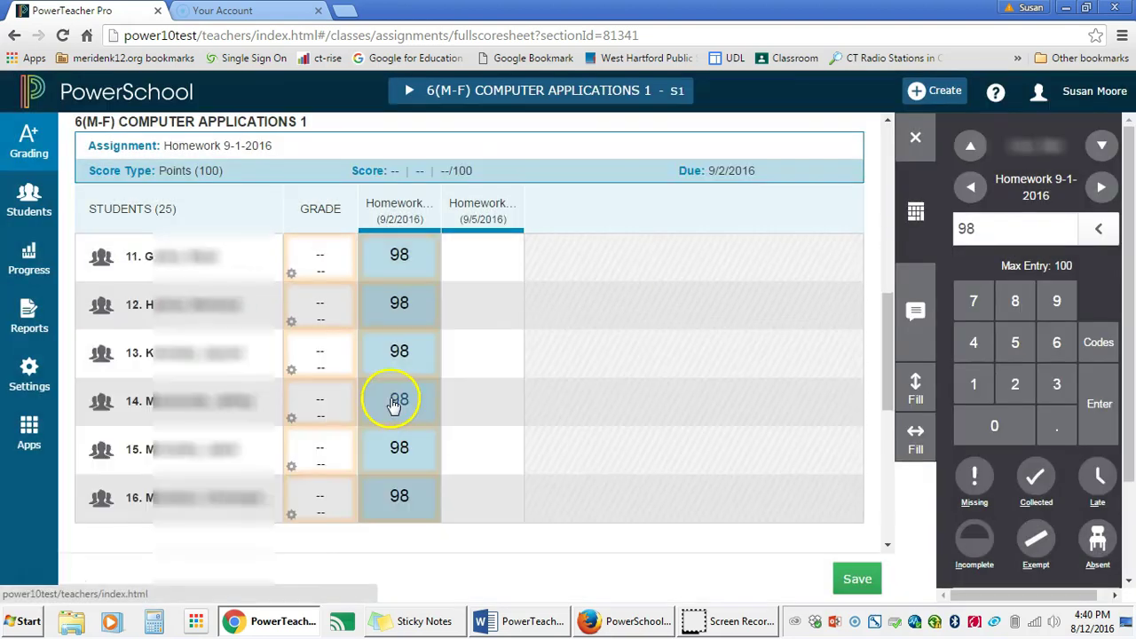
scroll(393, 404, down, 5)
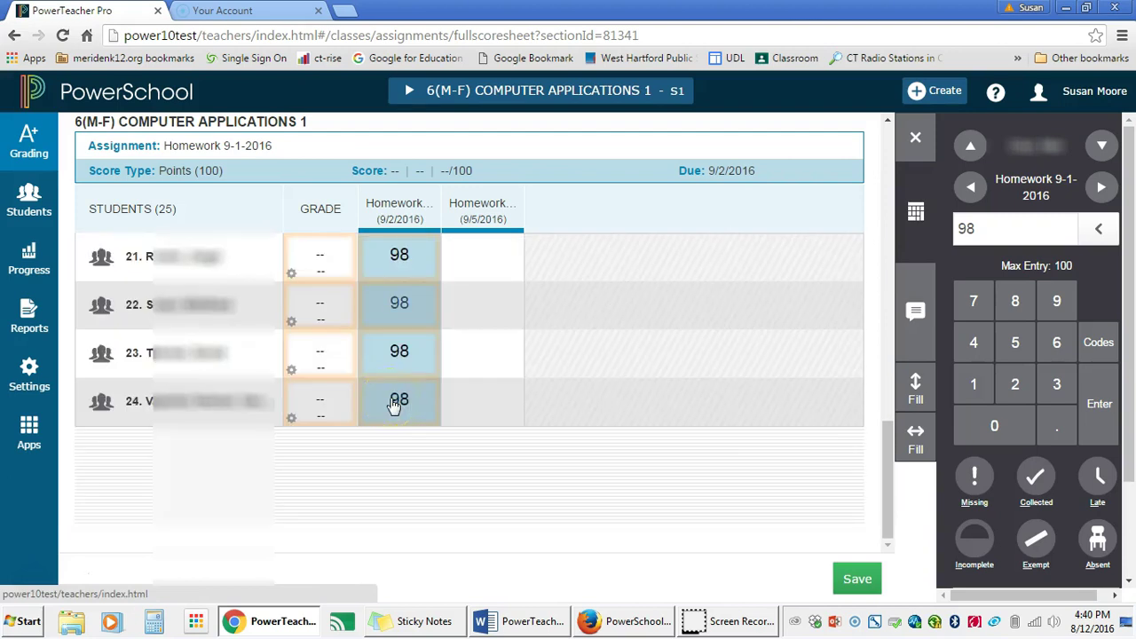
scroll(393, 403, up, 10)
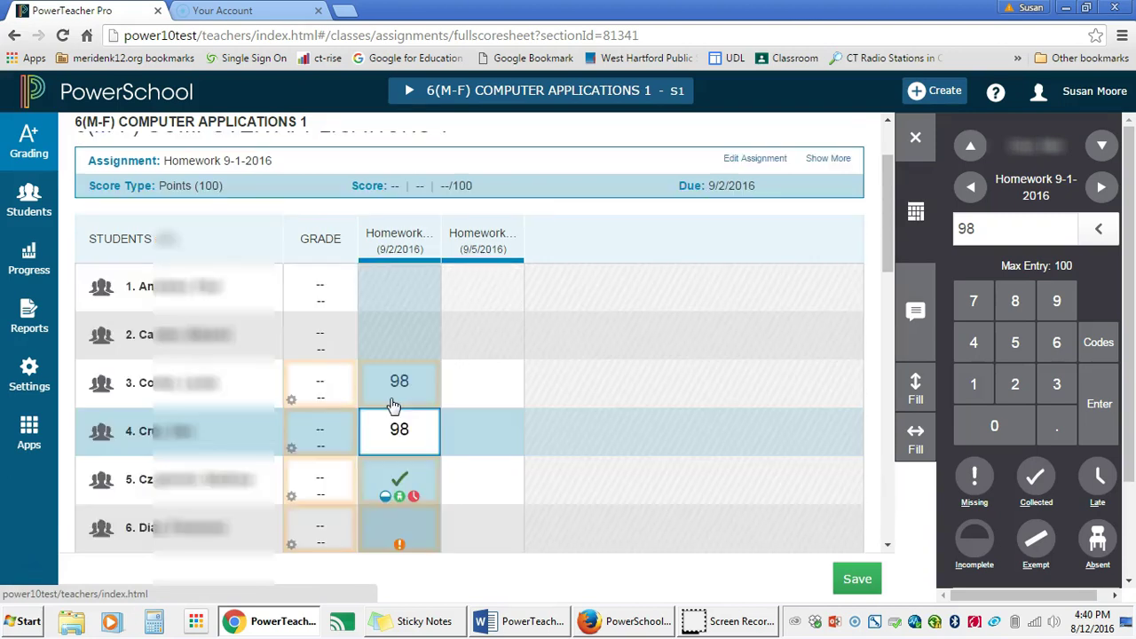
scroll(393, 406, down, 2)
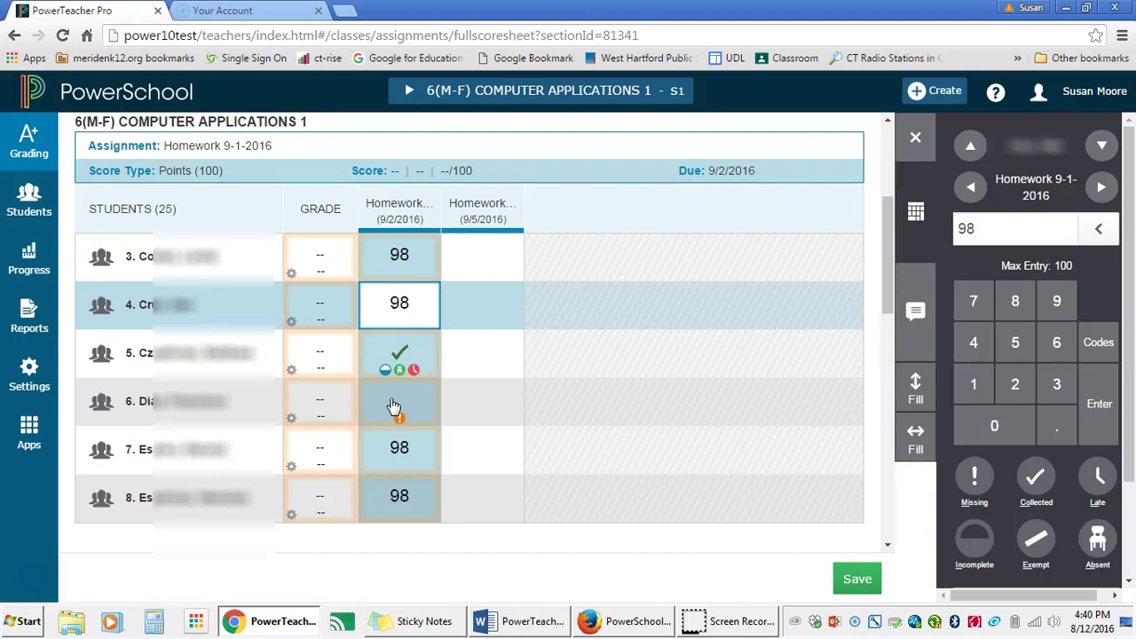
click(512, 418)
click(397, 409)
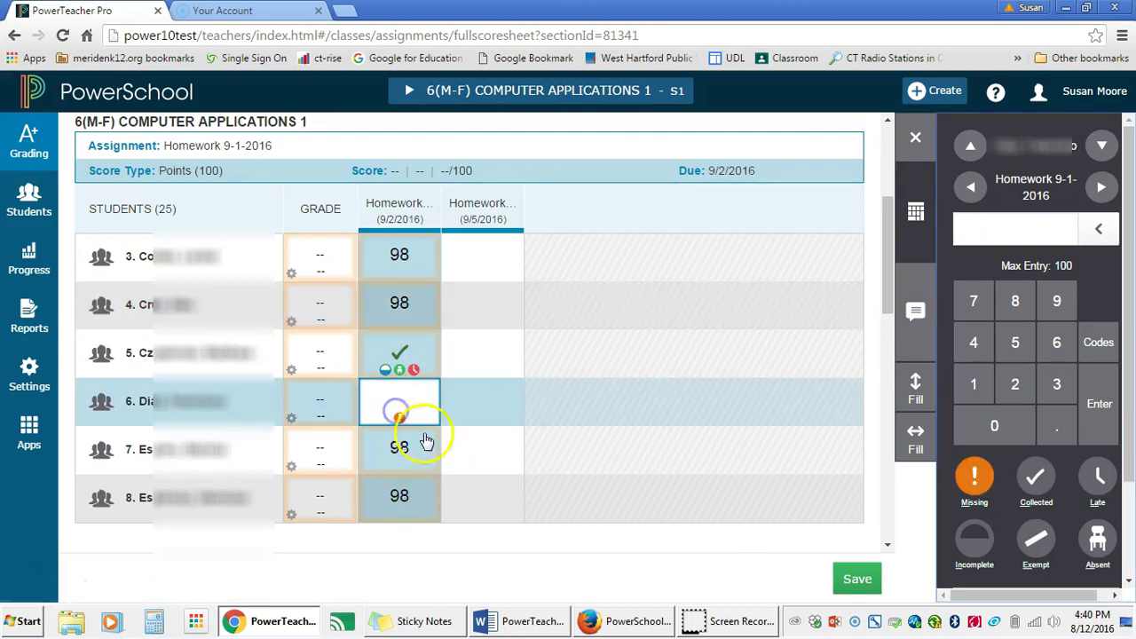
Fill the sixth student's Missing flag horizontally across the assignments, accept the fill and save the scoresheet
click(914, 436)
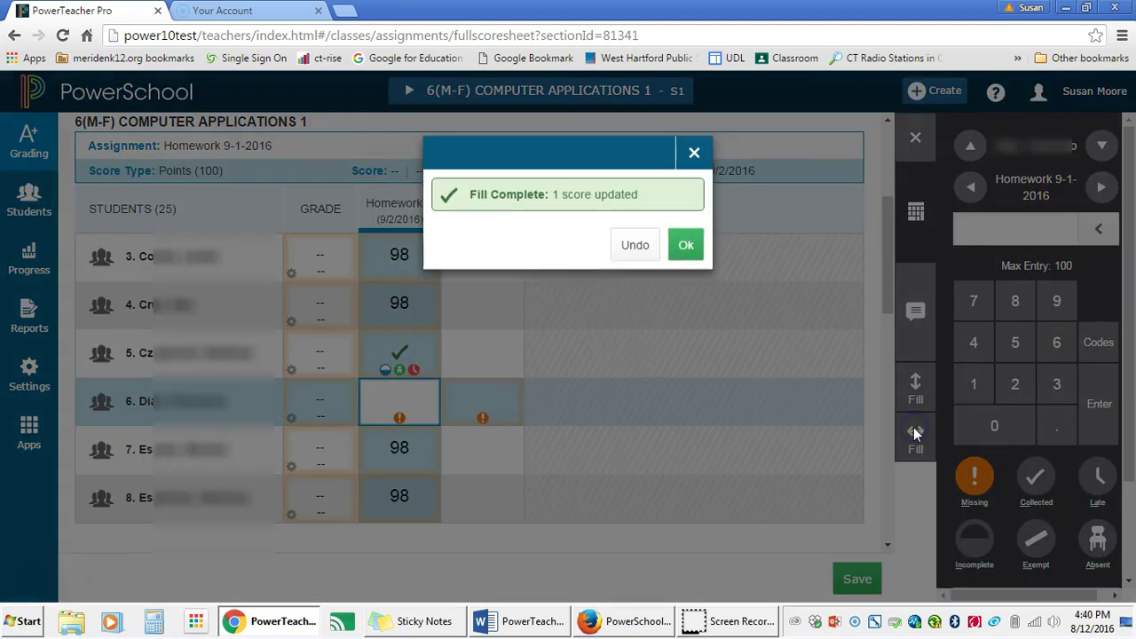
click(686, 247)
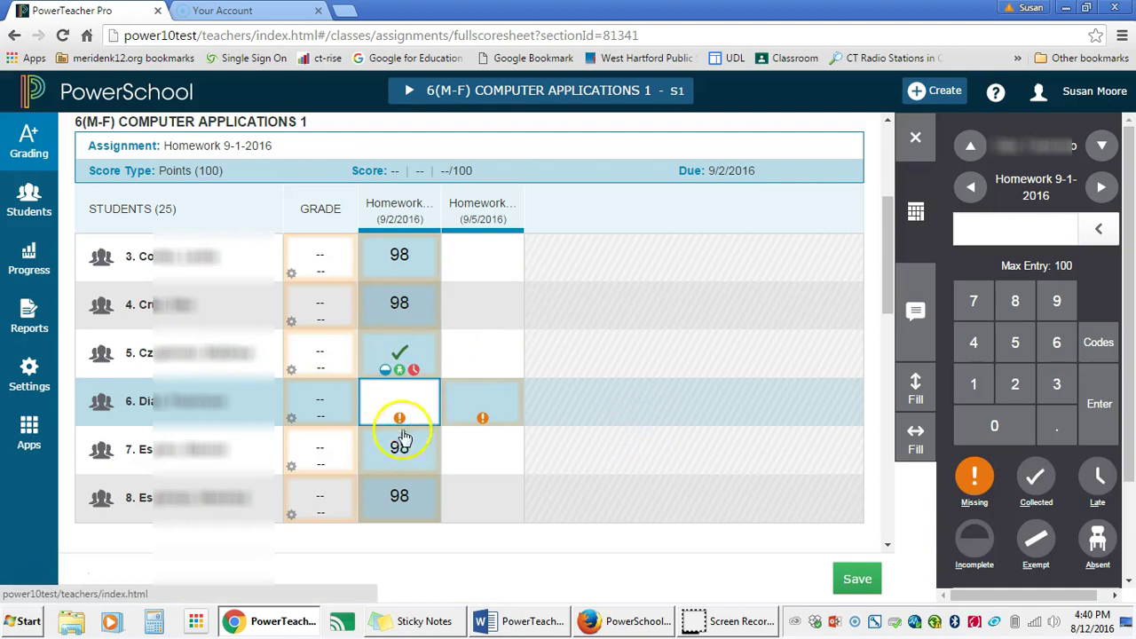
click(857, 582)
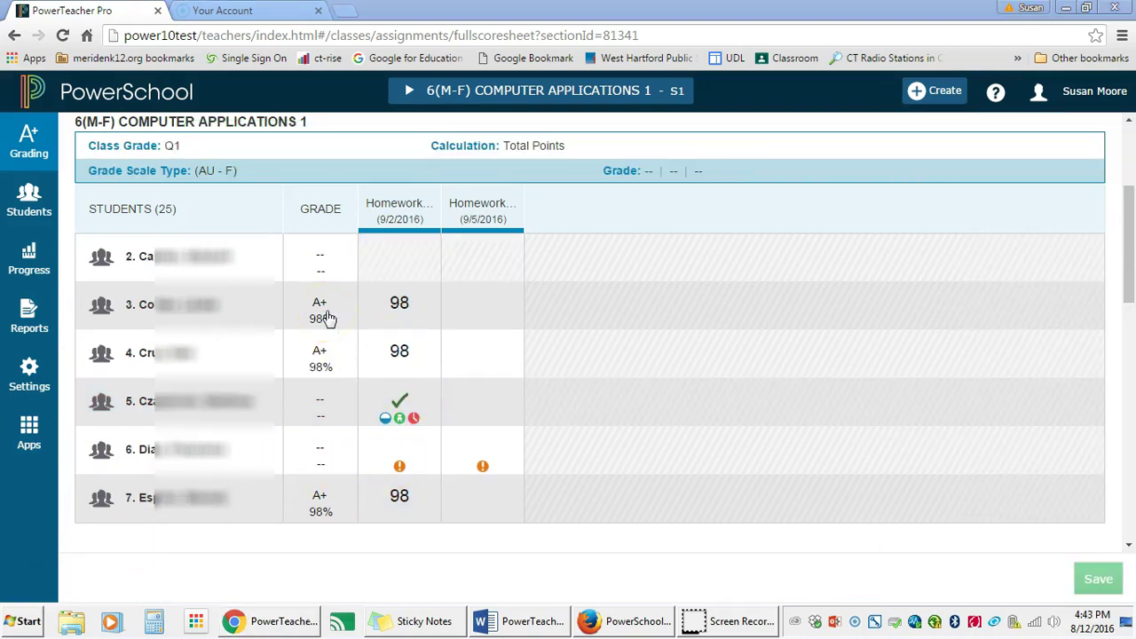
Review the class's Traditional Grades Progress for Q1 and examine the per-student Missing, Late and Incomplete assignments
click(321, 533)
click(28, 255)
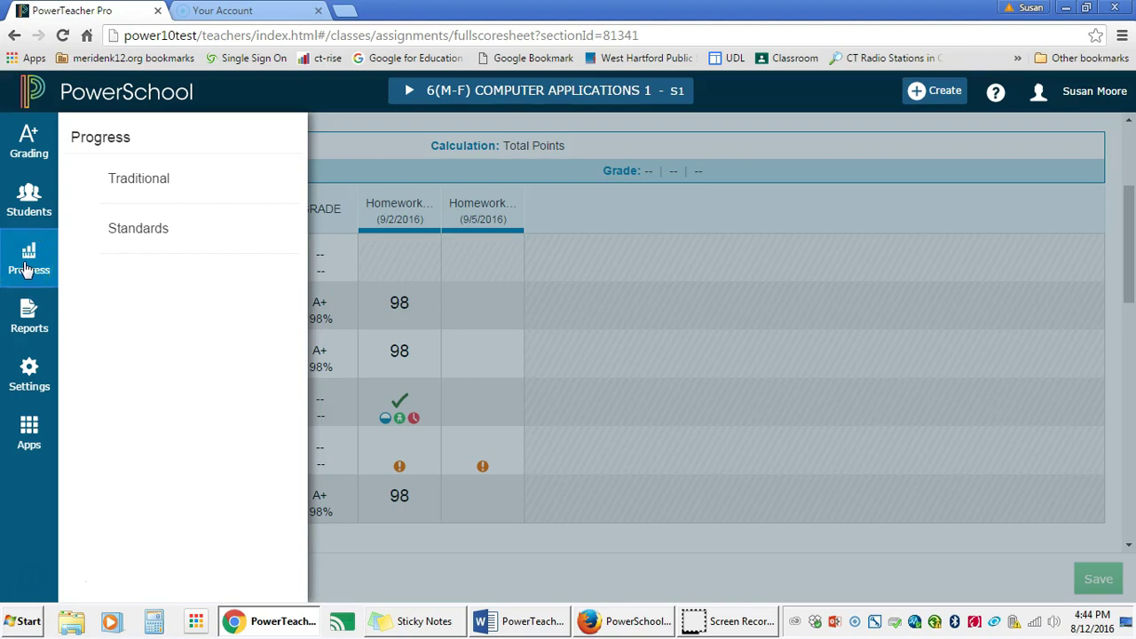
click(139, 180)
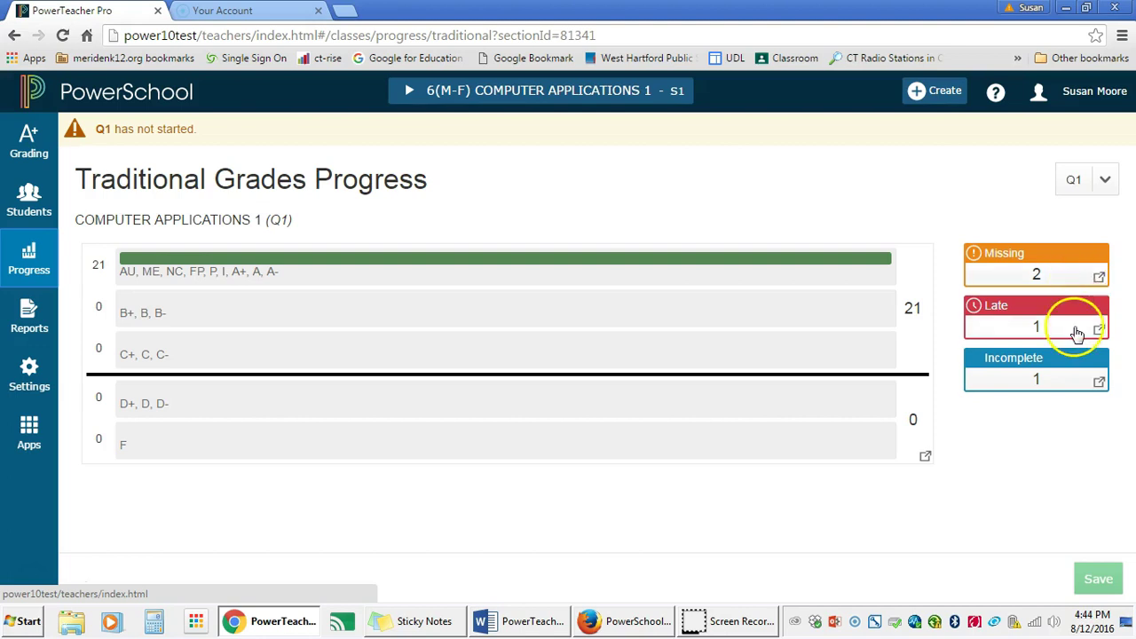
click(1099, 280)
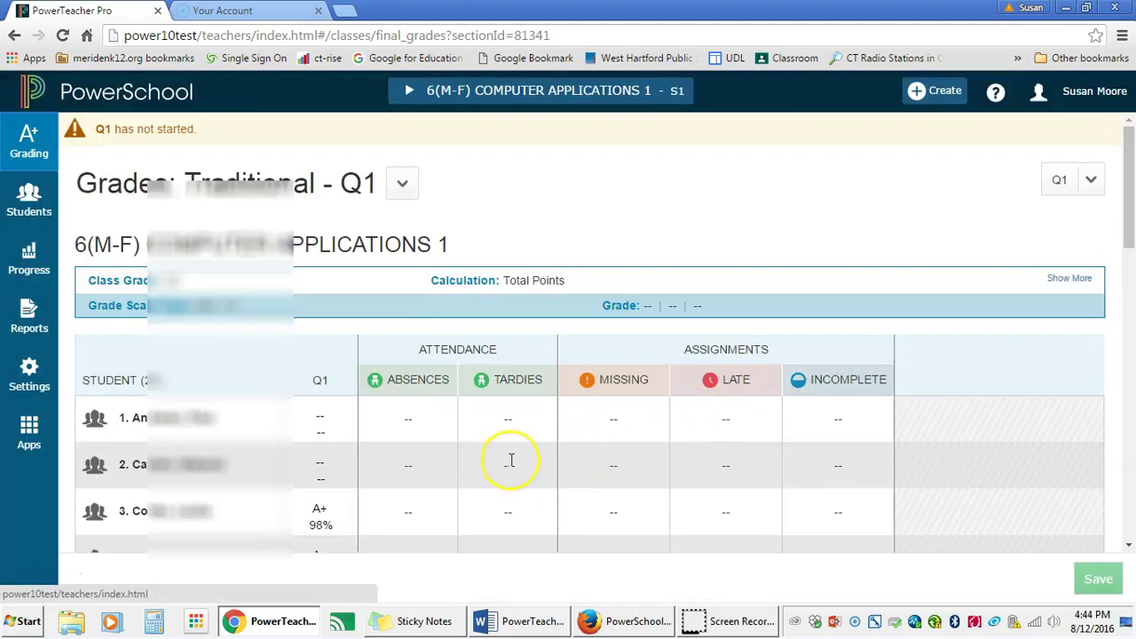
scroll(510, 459, down, 4)
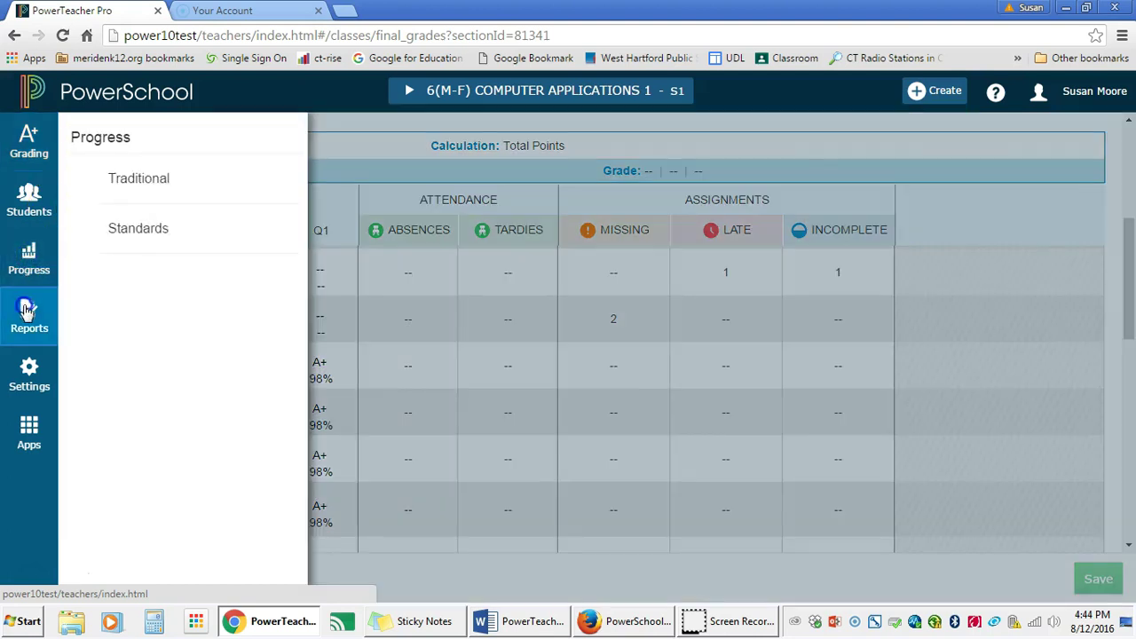
Set up a Student Roster report and change its title to Student Attendance
mouse_move(26, 309)
click(89, 252)
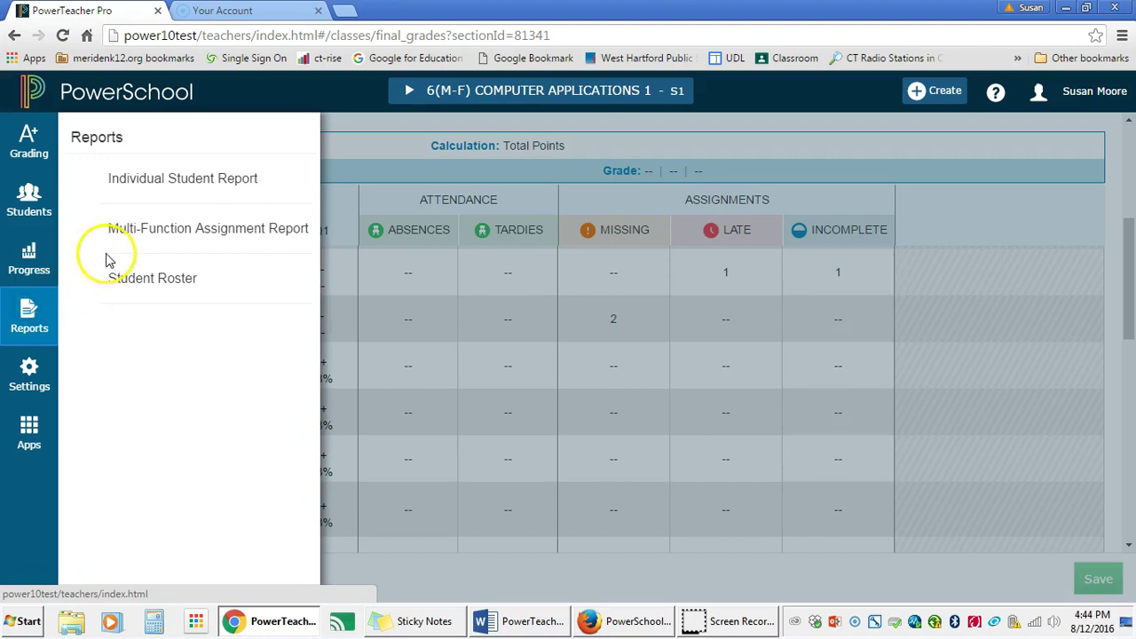
click(21, 327)
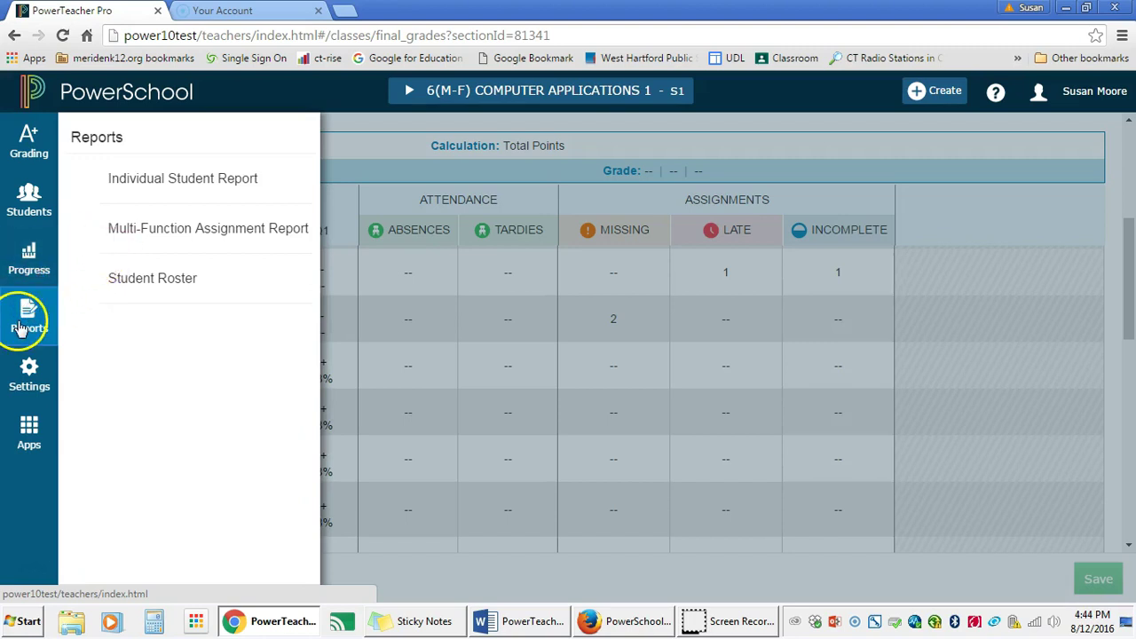
click(154, 282)
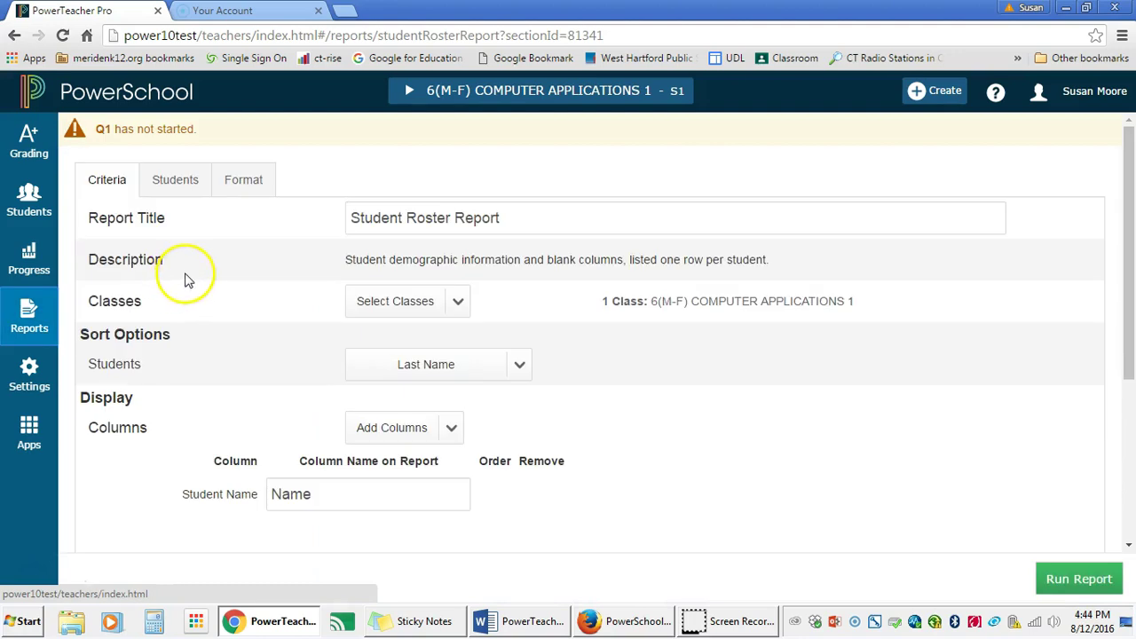
click(538, 217)
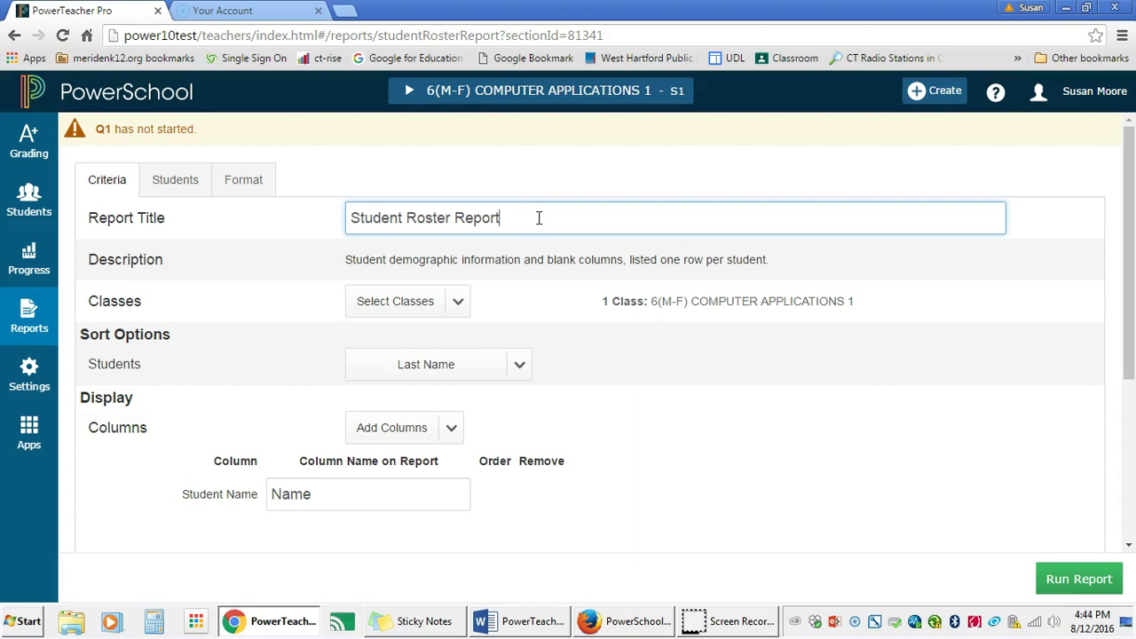
drag(538, 217, 338, 219)
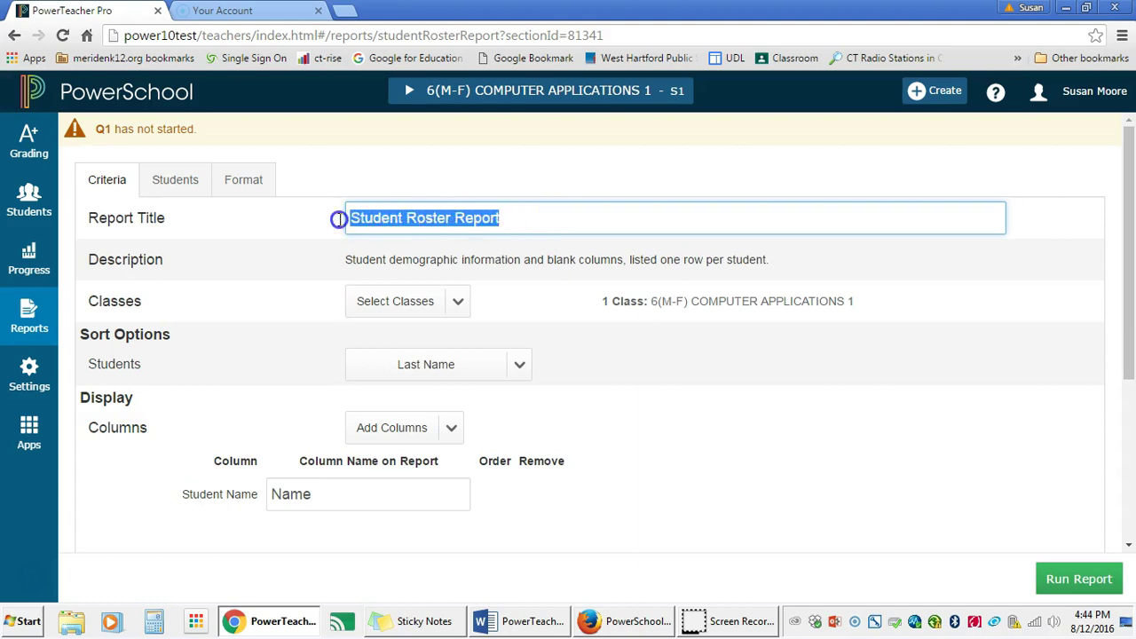
text(St)
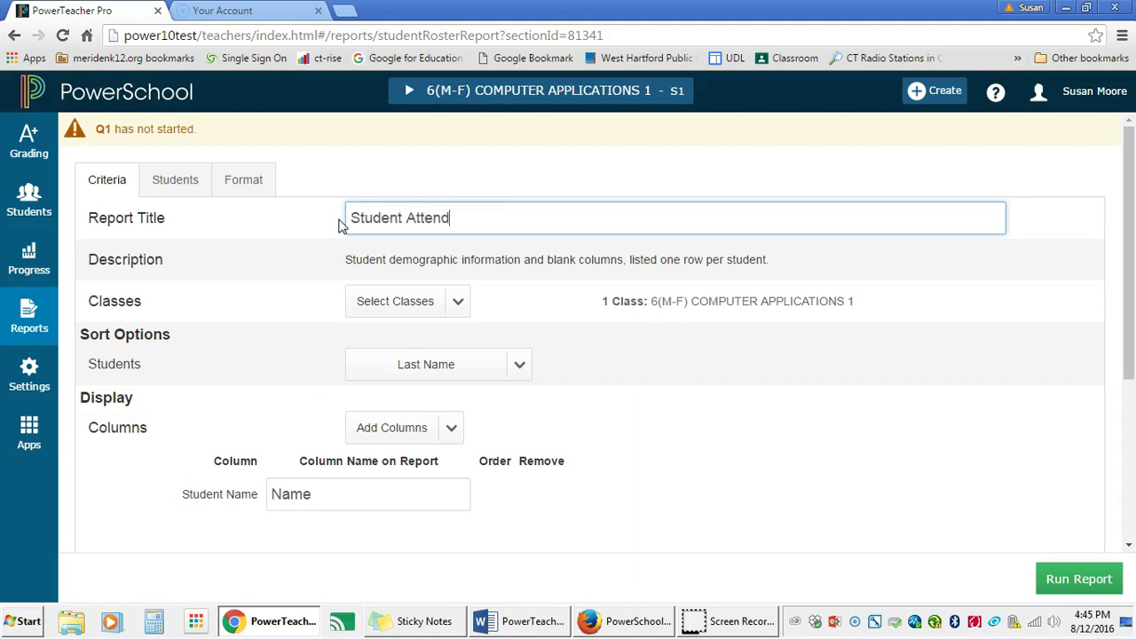
Include all of the other classes in the Student Attendance report
click(460, 306)
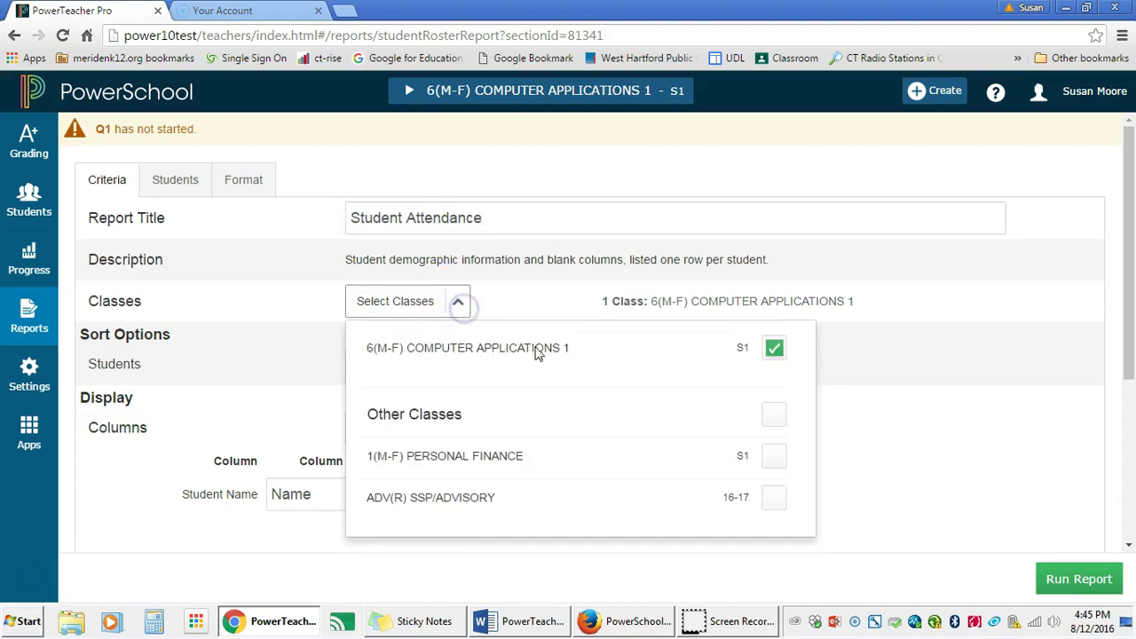
click(774, 417)
click(908, 358)
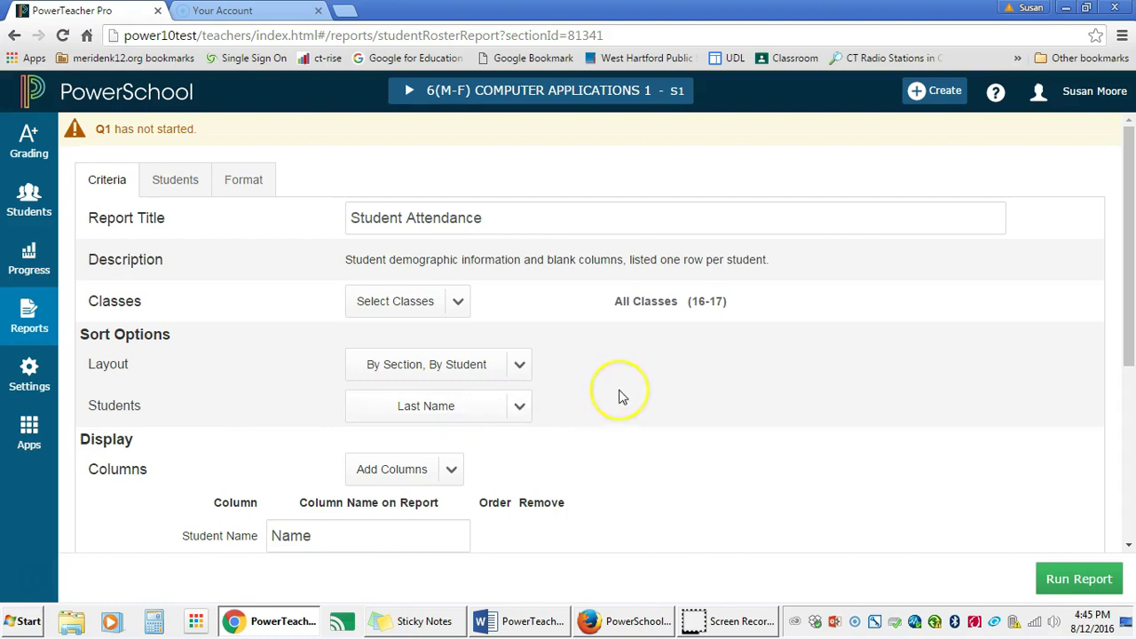
Add three blank columns to the Student Attendance report after the student name
scroll(622, 396, down, 1)
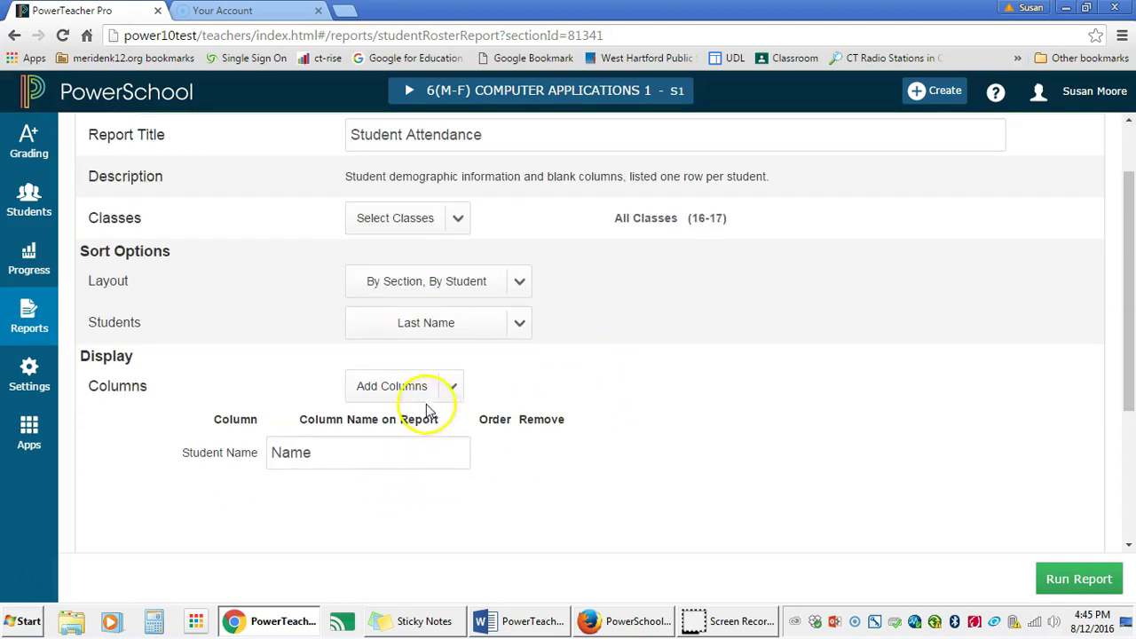
scroll(683, 345, down, 1)
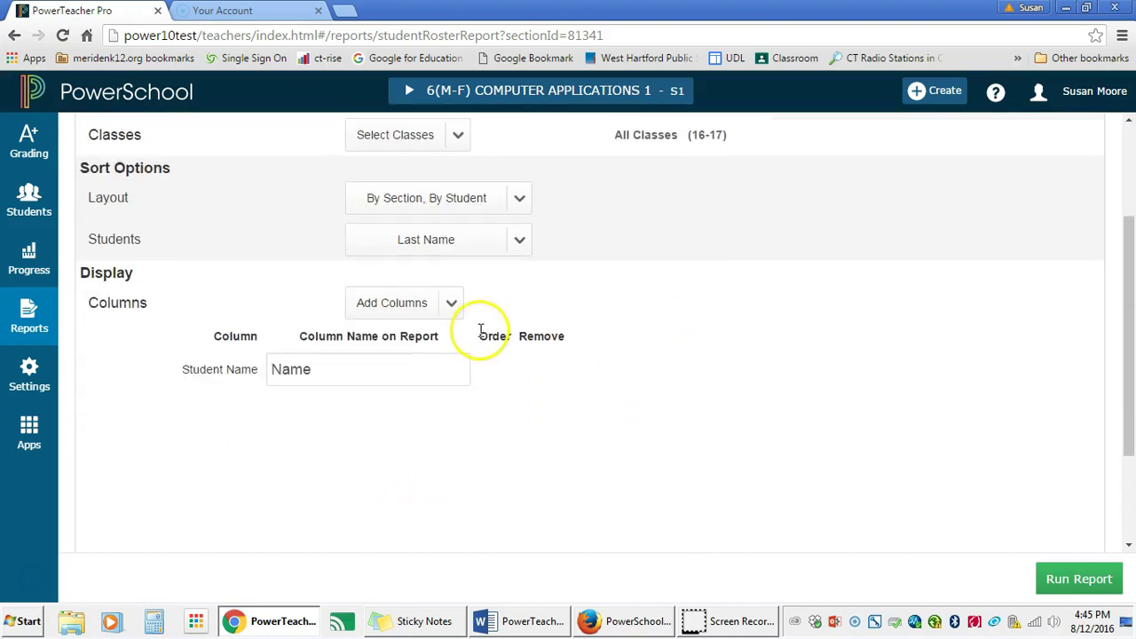
click(451, 306)
double_click(552, 356)
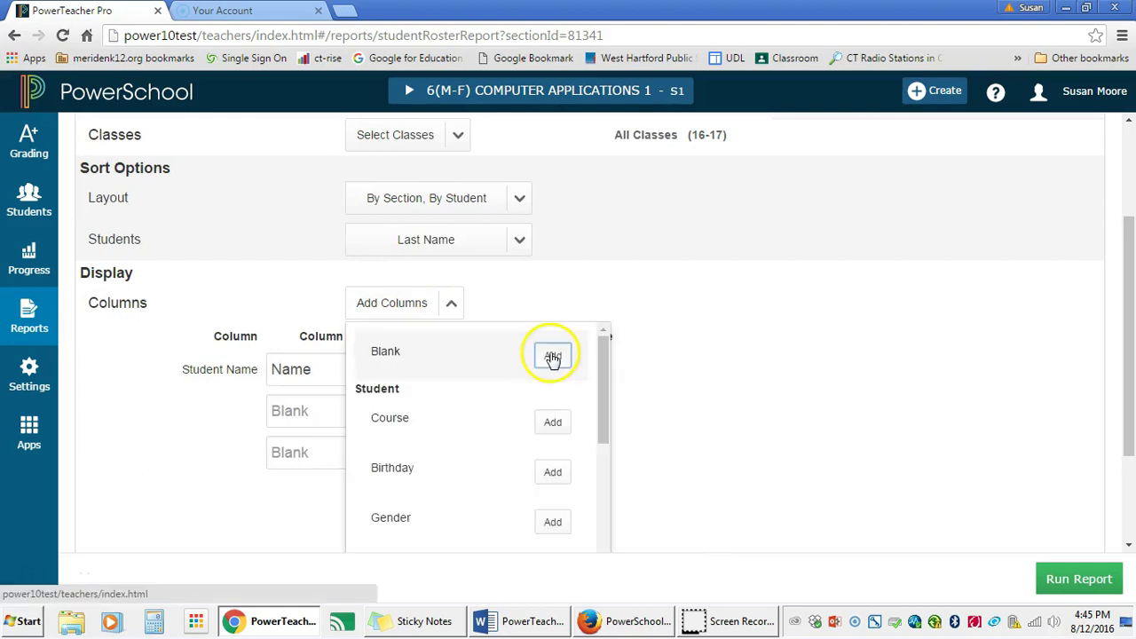
click(552, 356)
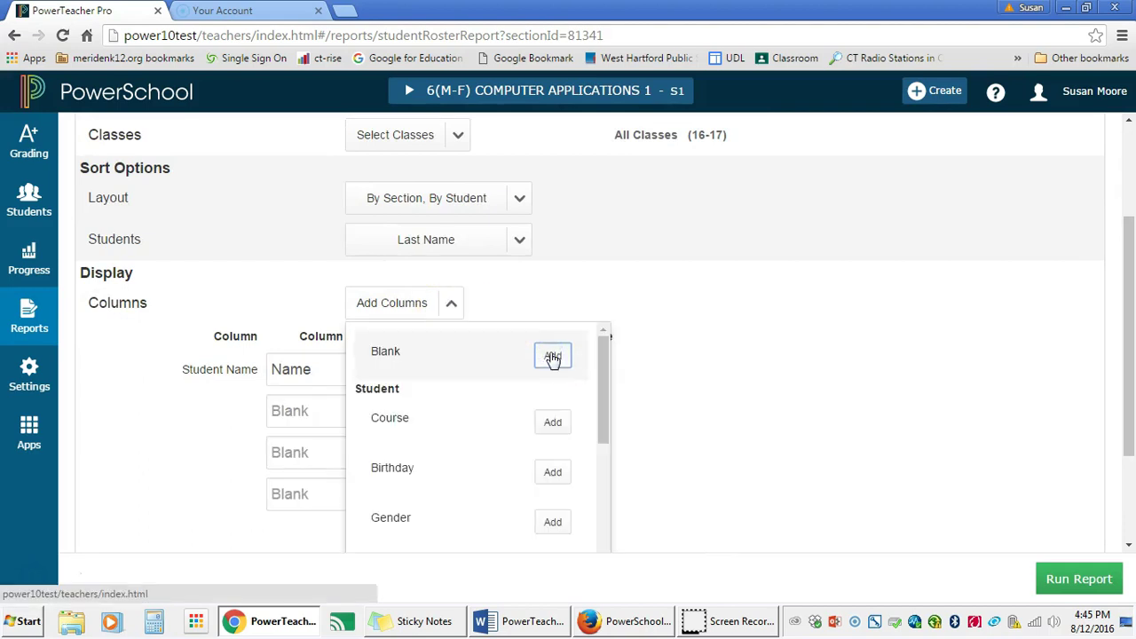
drag(603, 387, 608, 347)
click(750, 346)
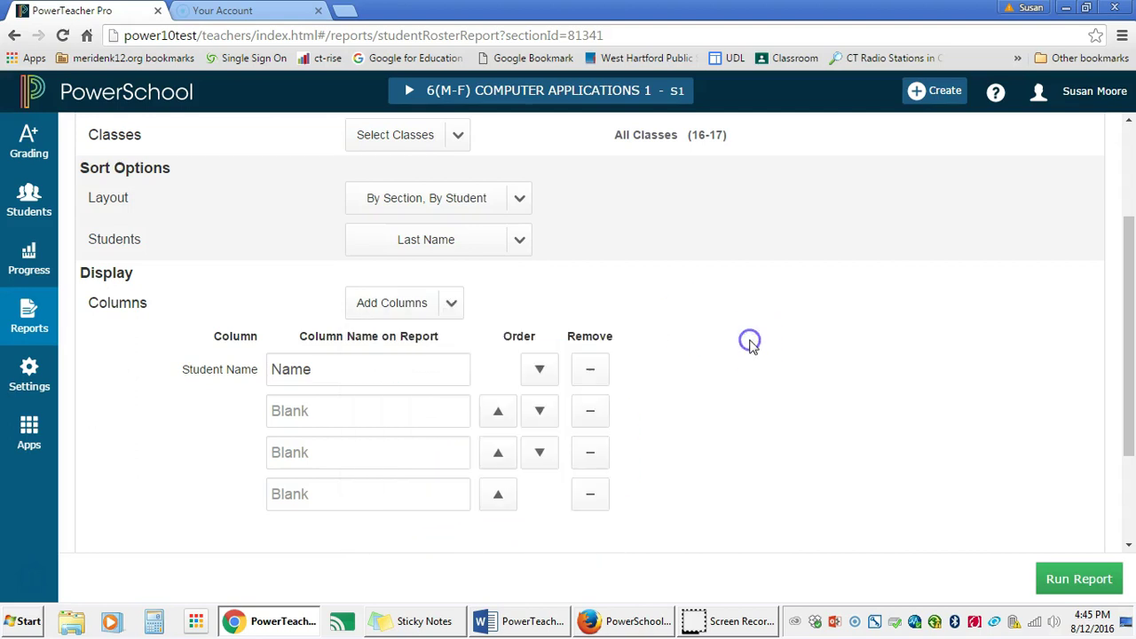
Name the three blank columns 9/2/16, 9/3/16 and 9/4/16, and run the report to view the resulting PDF
click(364, 410)
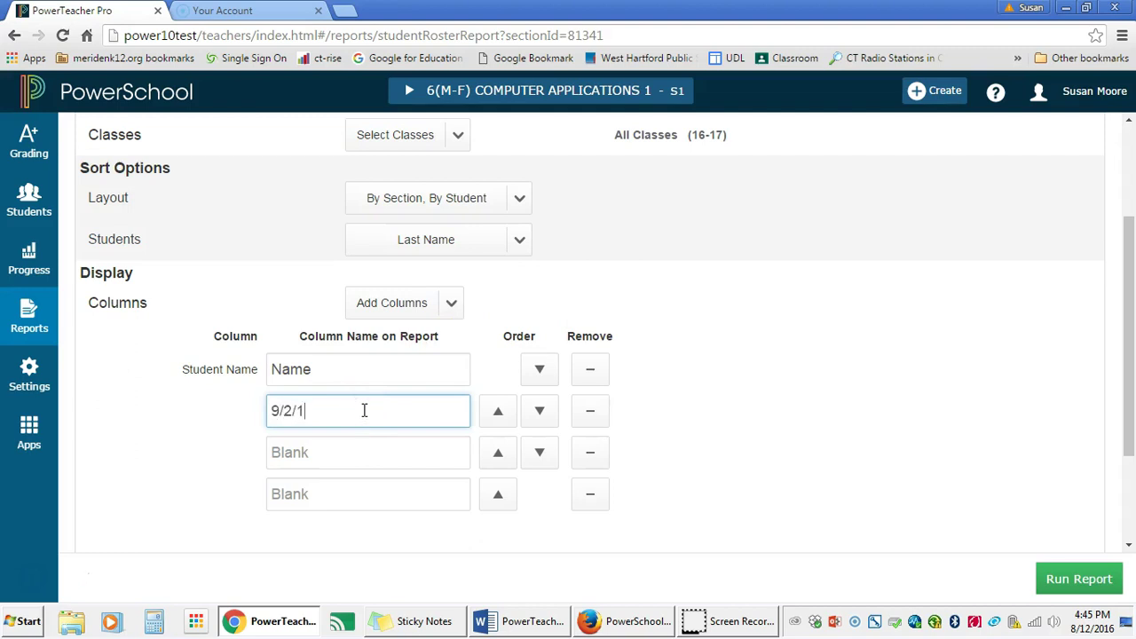
text(9/2/16)
click(340, 452)
text(9/3/16)
click(315, 493)
text(9/4/16)
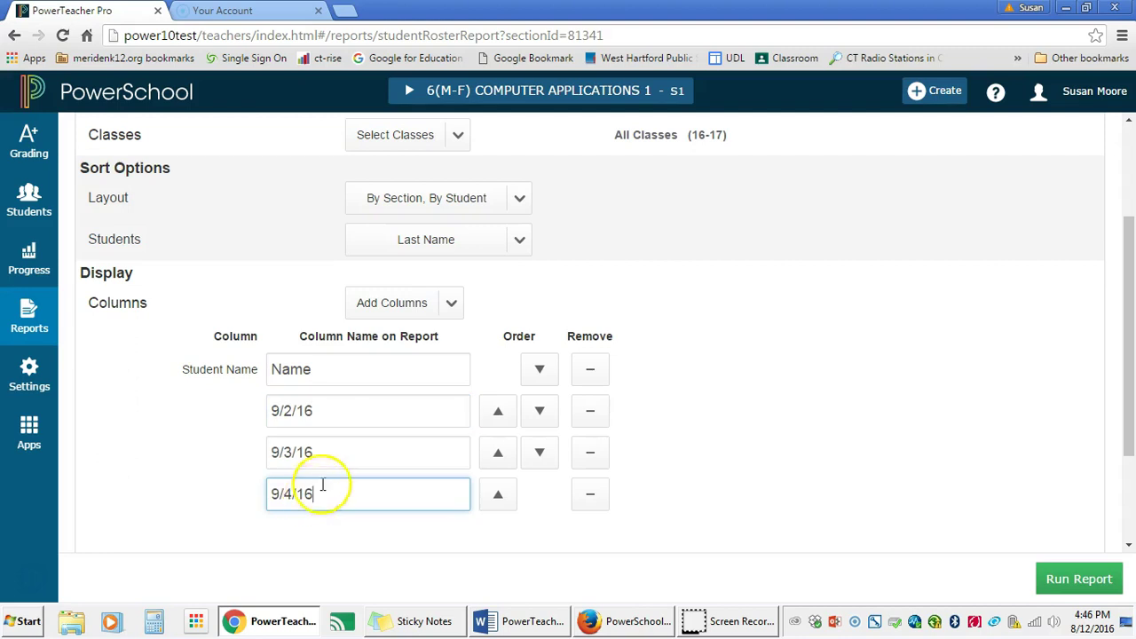
click(1065, 581)
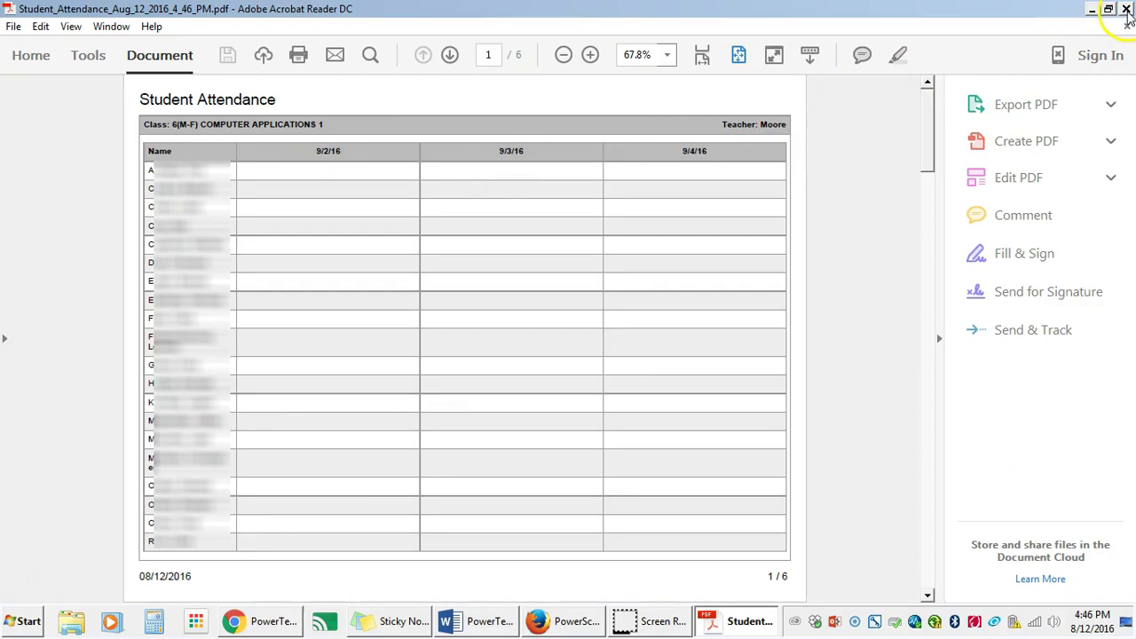
click(1125, 9)
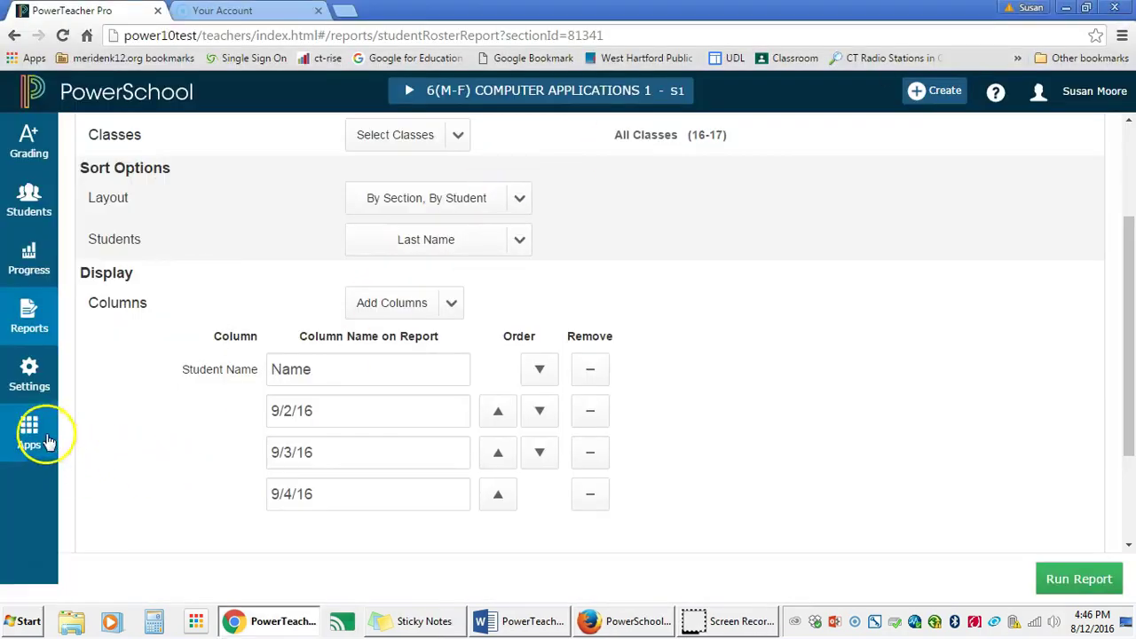
Go to the Traditional Grade Calculations settings and expand the 1(M-F) Personal Finance class to see its reporting term formulas
click(28, 373)
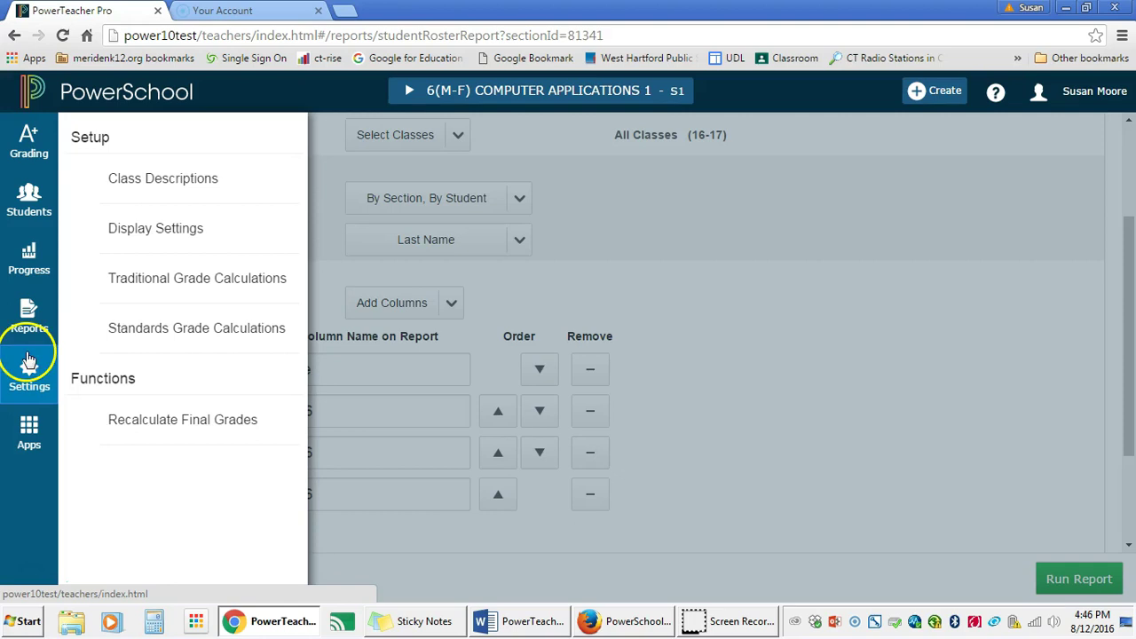
click(146, 286)
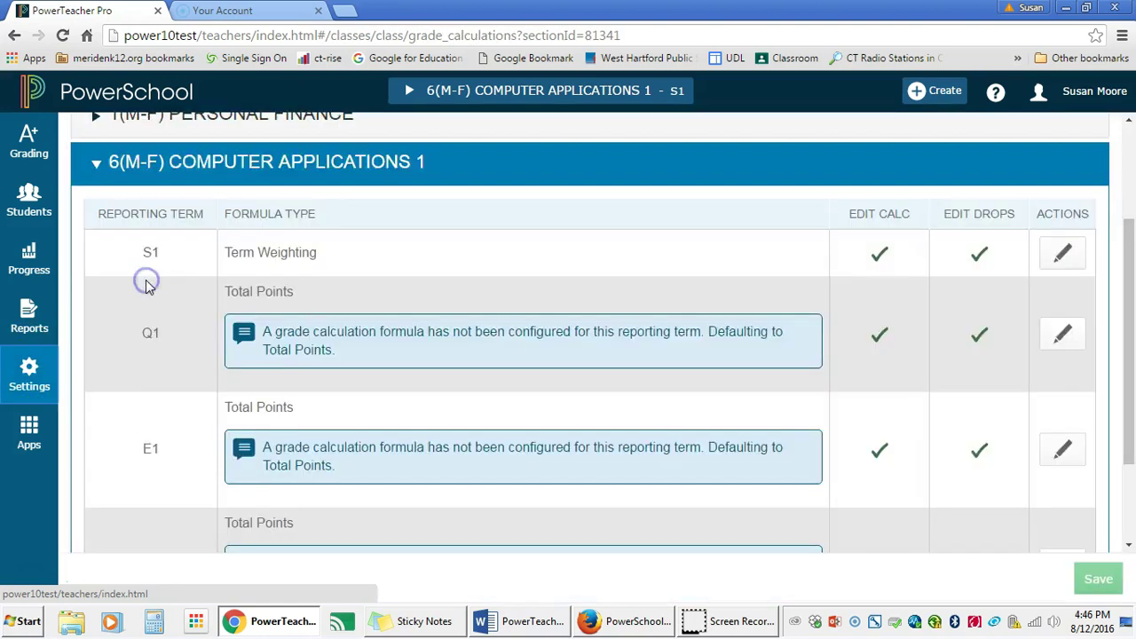
scroll(632, 393, down, 2)
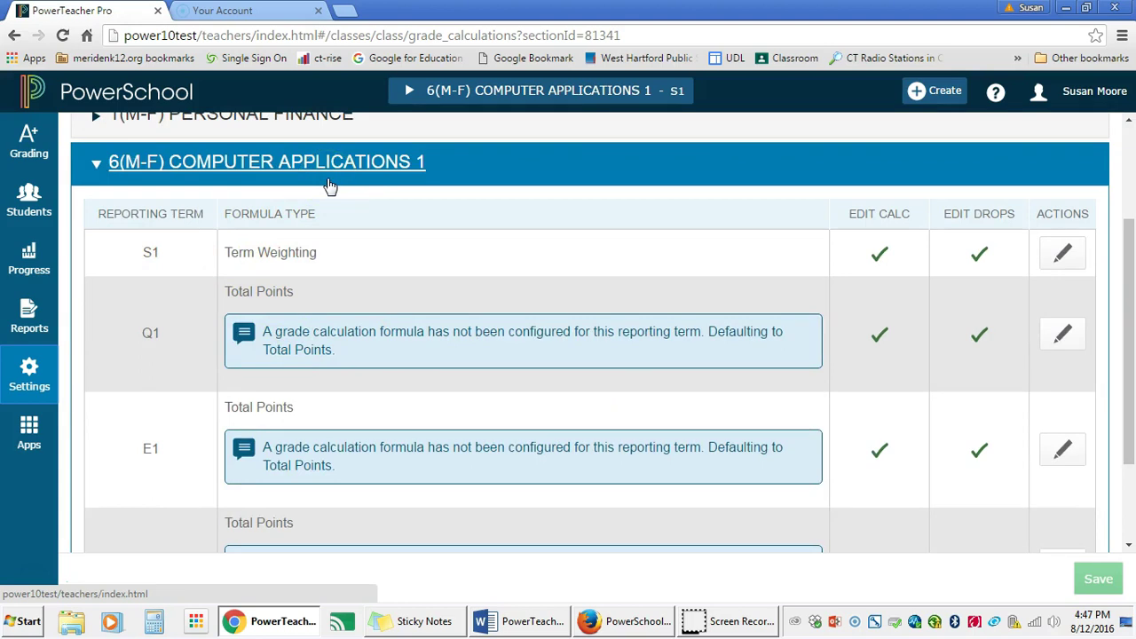
scroll(328, 185, up, 1)
click(92, 198)
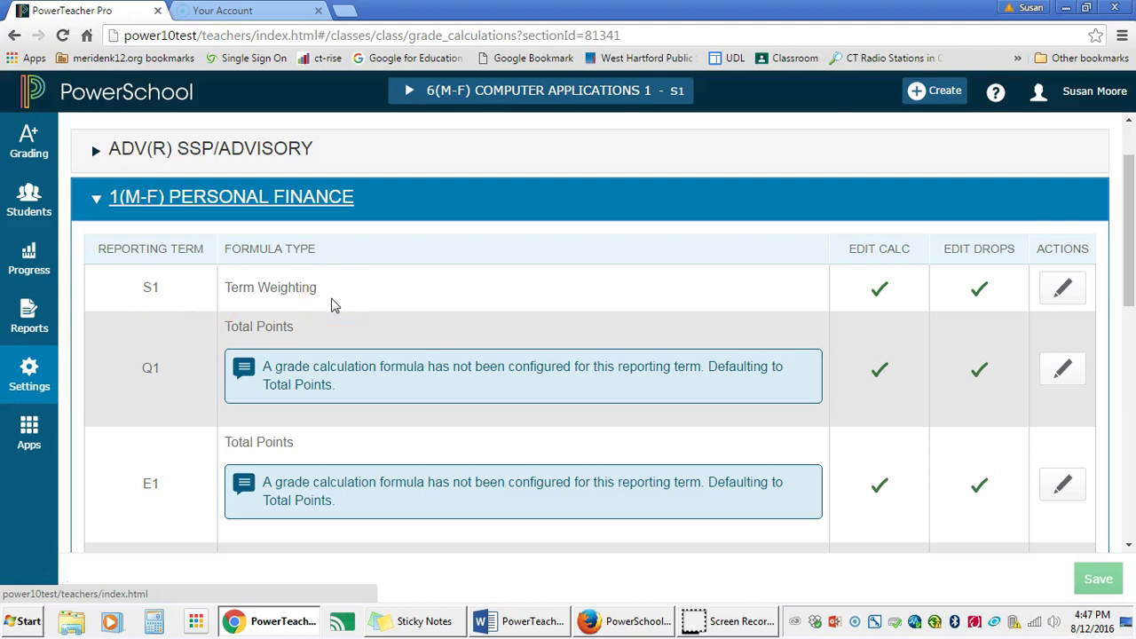
scroll(335, 305, down, 2)
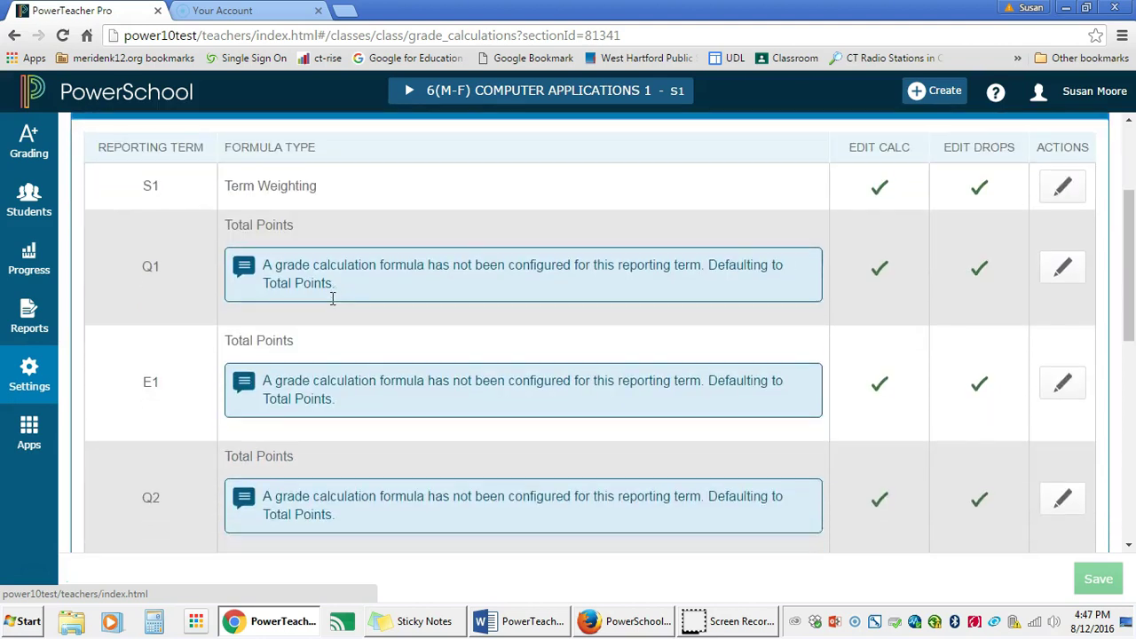
scroll(334, 302, up, 1)
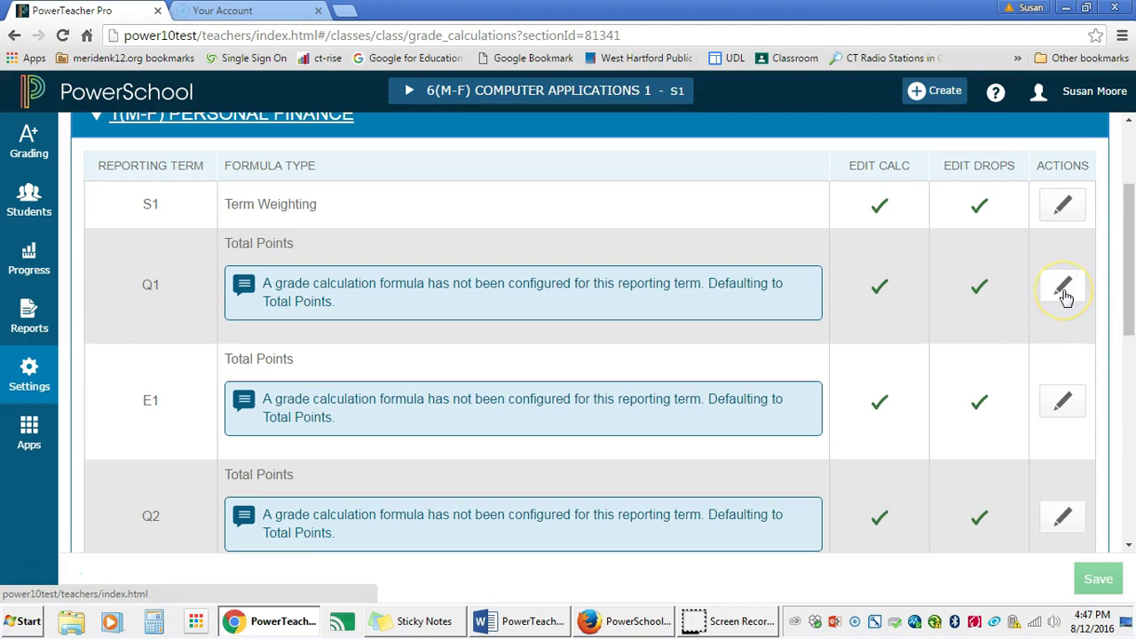
Edit the Q1 grade formula of 1(M-F) Personal Finance and set its type to Category Weighting for Classwork
click(1063, 289)
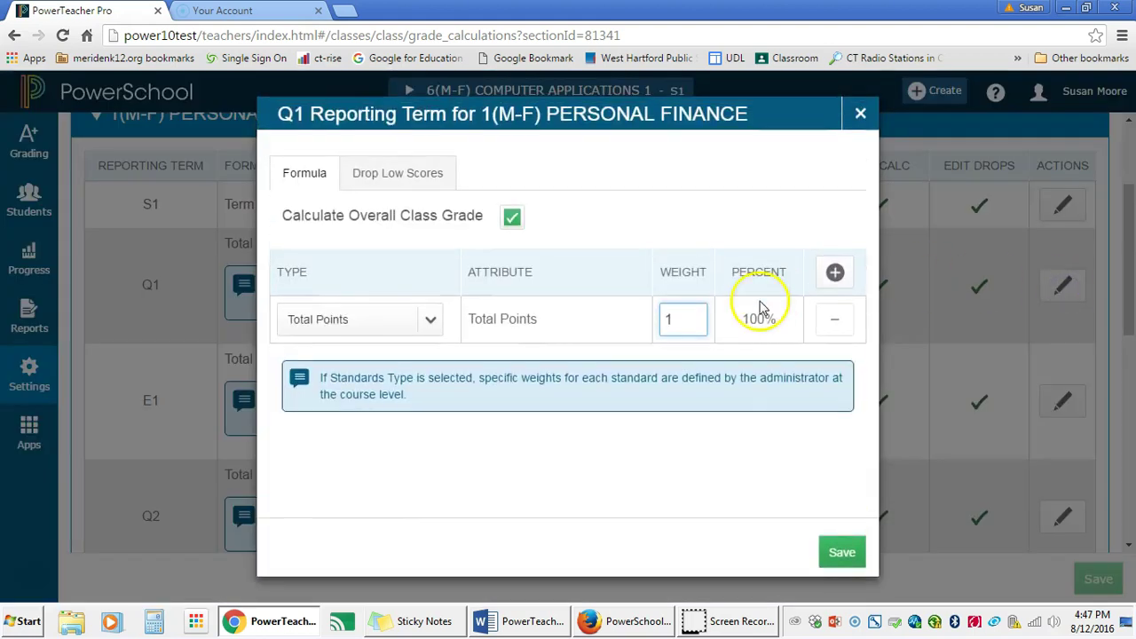
click(430, 321)
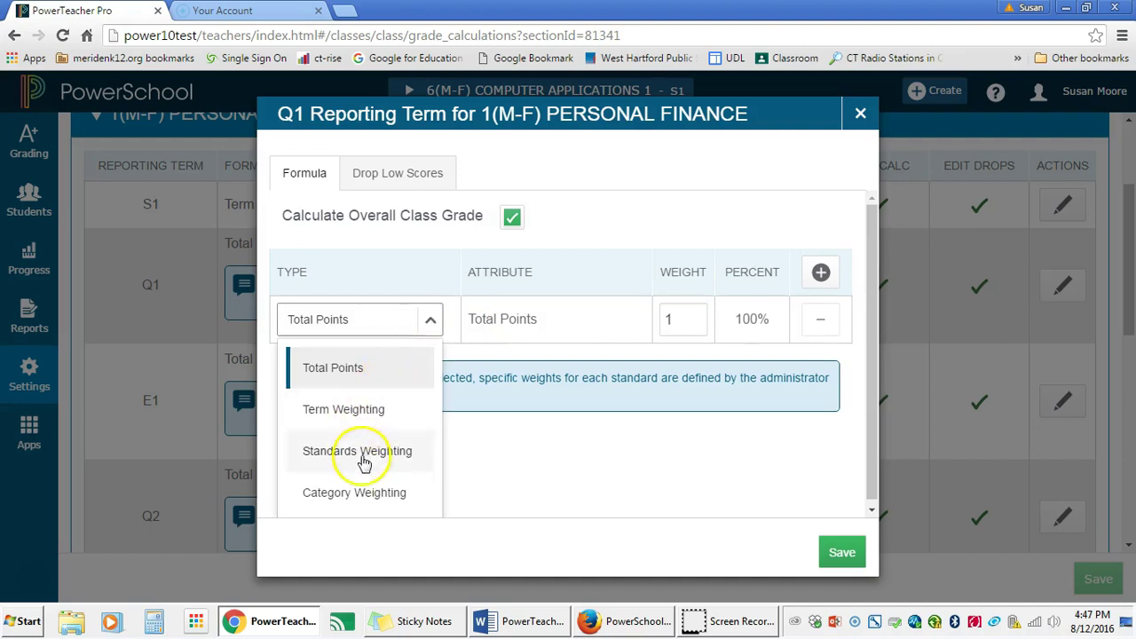
click(364, 496)
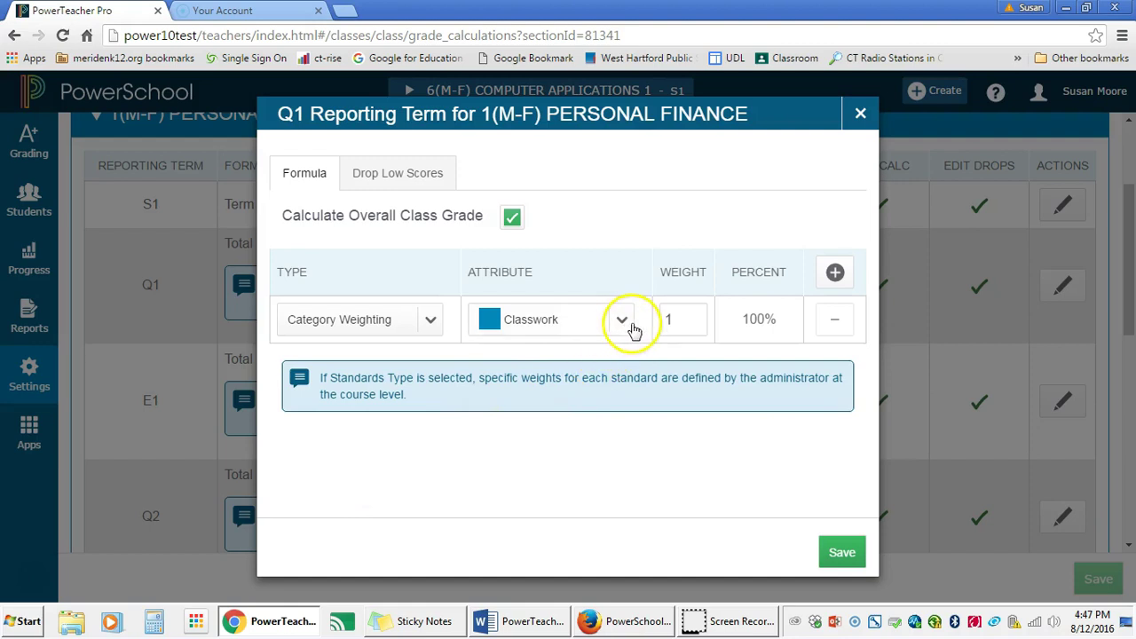
Add a second row to the Q1 formula with Category Weighting for Quiz
click(834, 273)
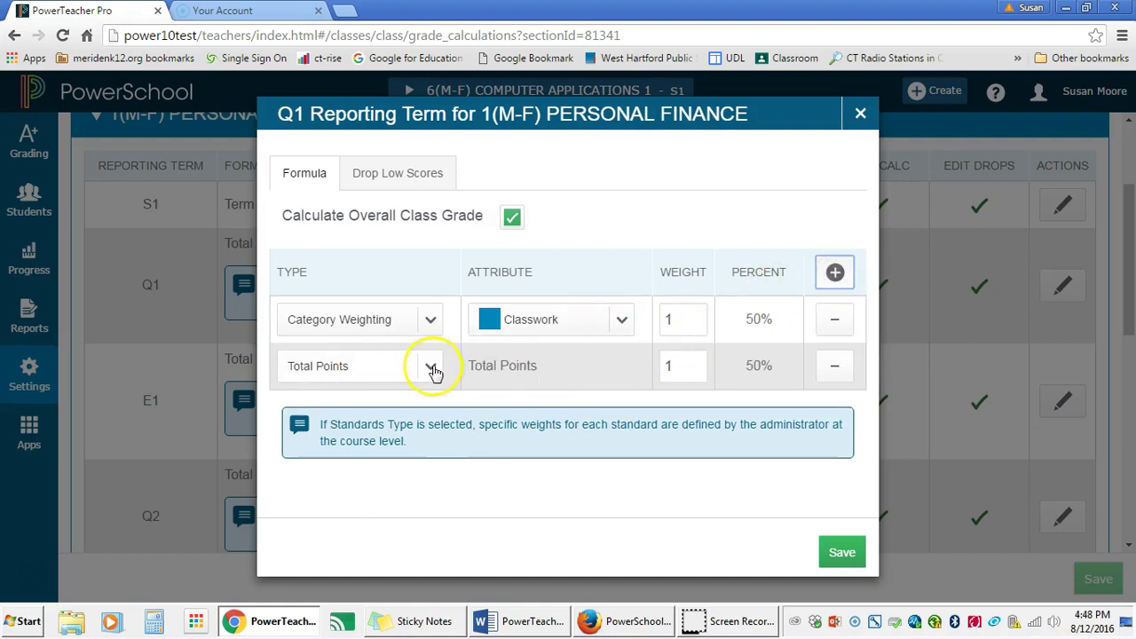
click(431, 367)
scroll(399, 475, down, 1)
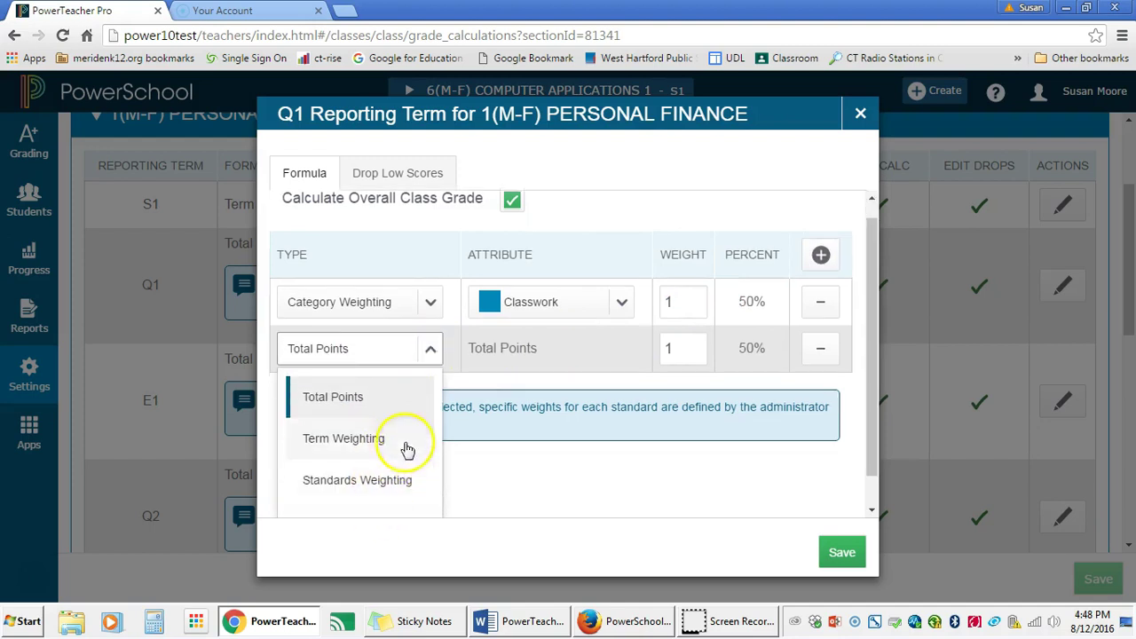
click(363, 488)
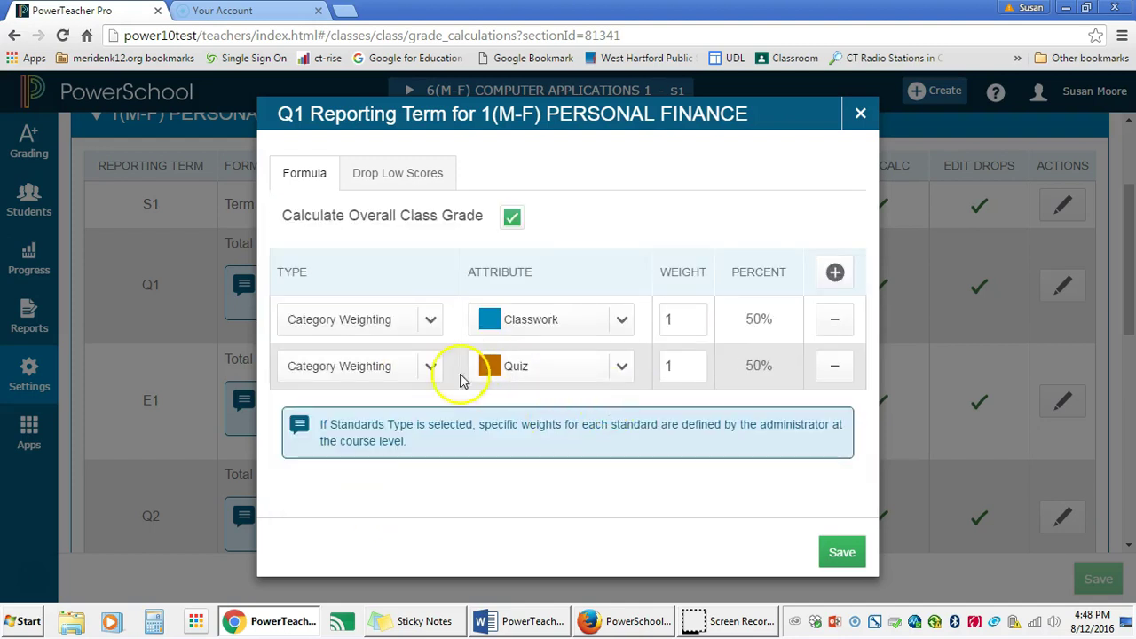
Add a third row to the Q1 formula with Category Weighting for Project
click(834, 272)
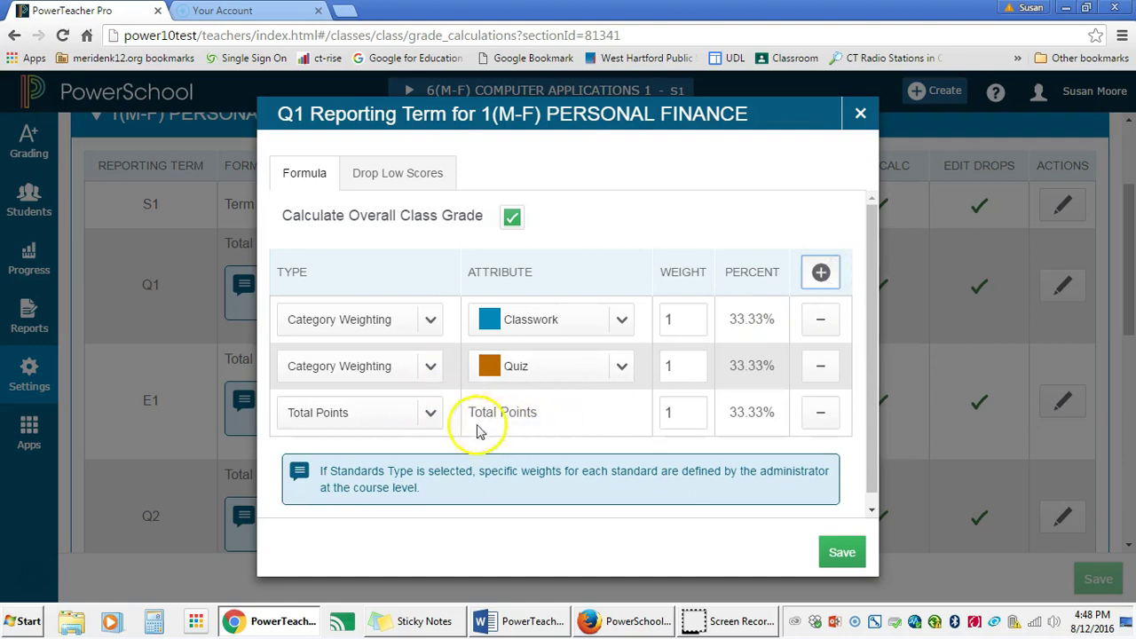
click(423, 415)
scroll(393, 452, down, 2)
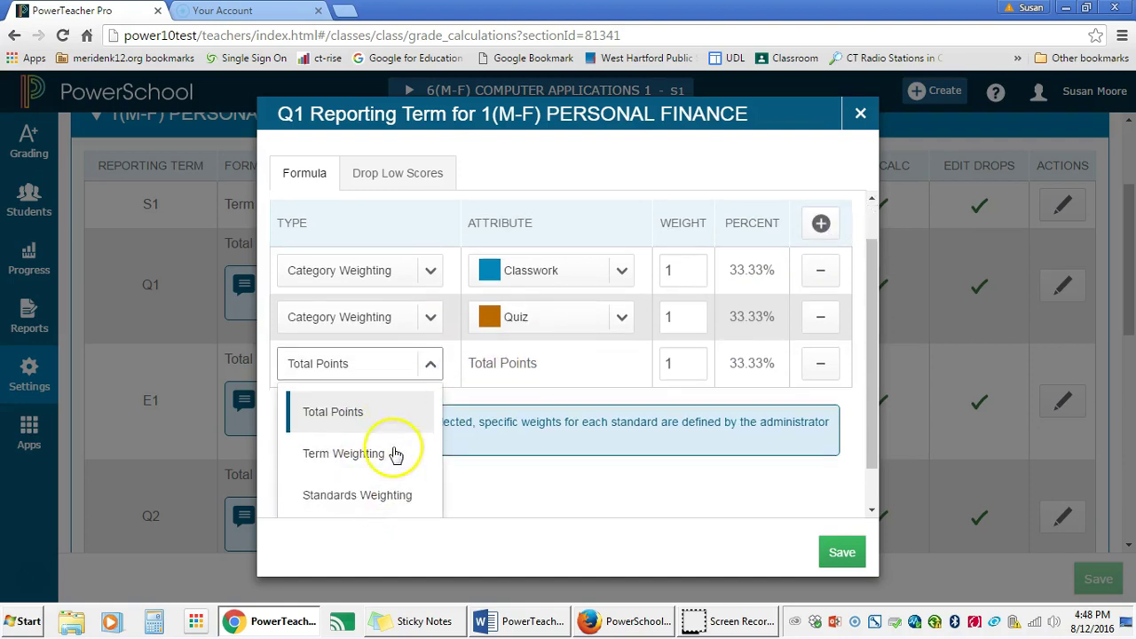
click(366, 487)
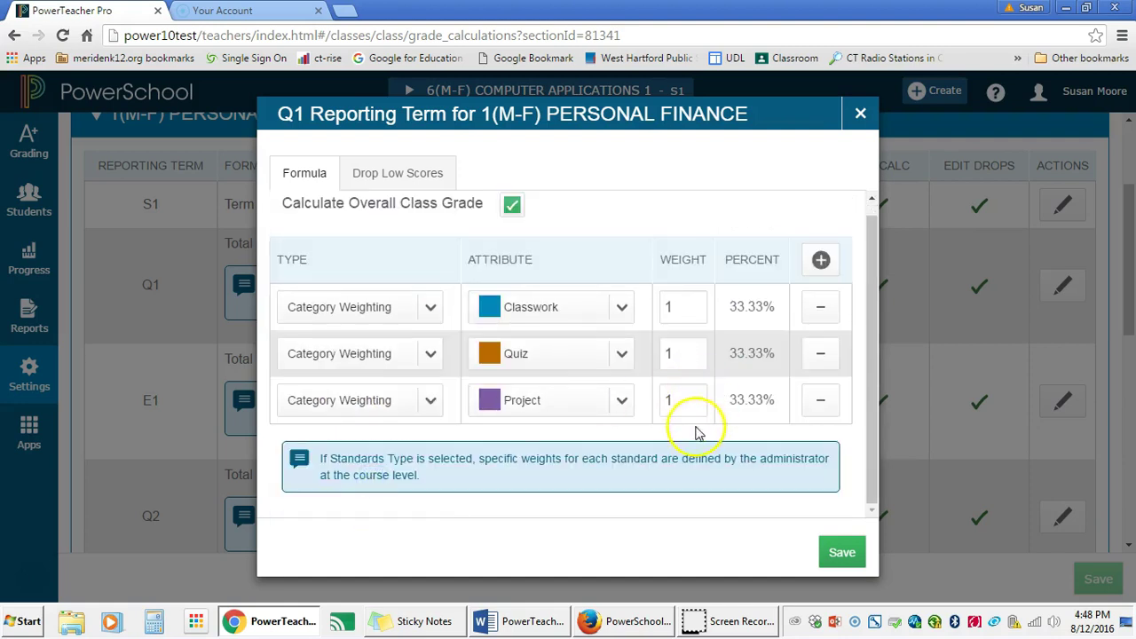
Set the weight of the Classwork category to 2 in the Q1 formula
click(686, 301)
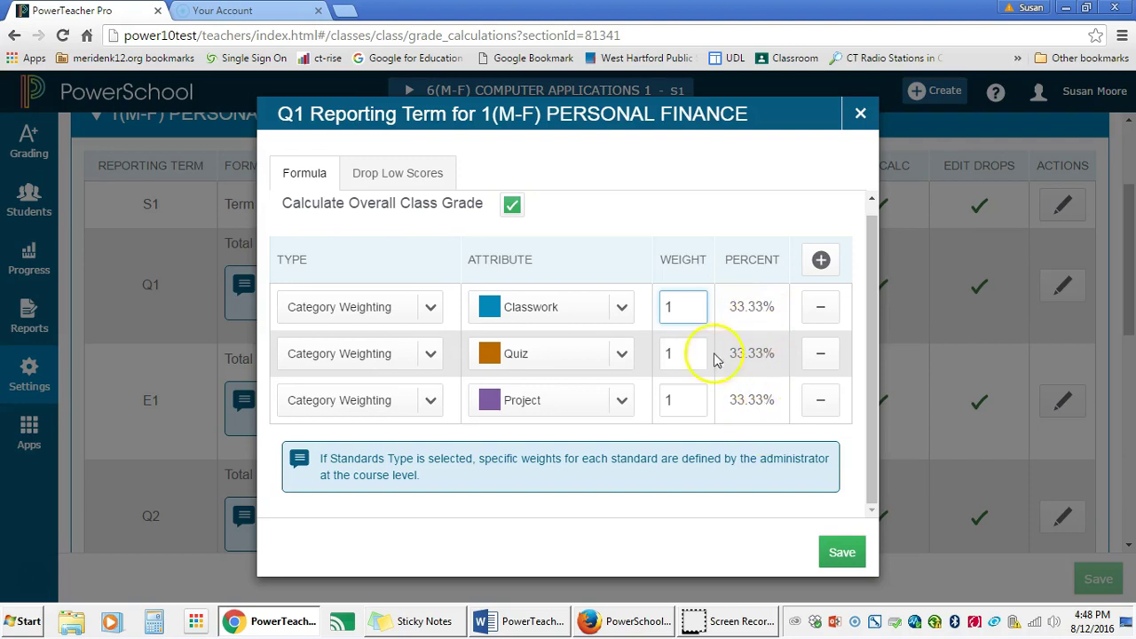
click(746, 308)
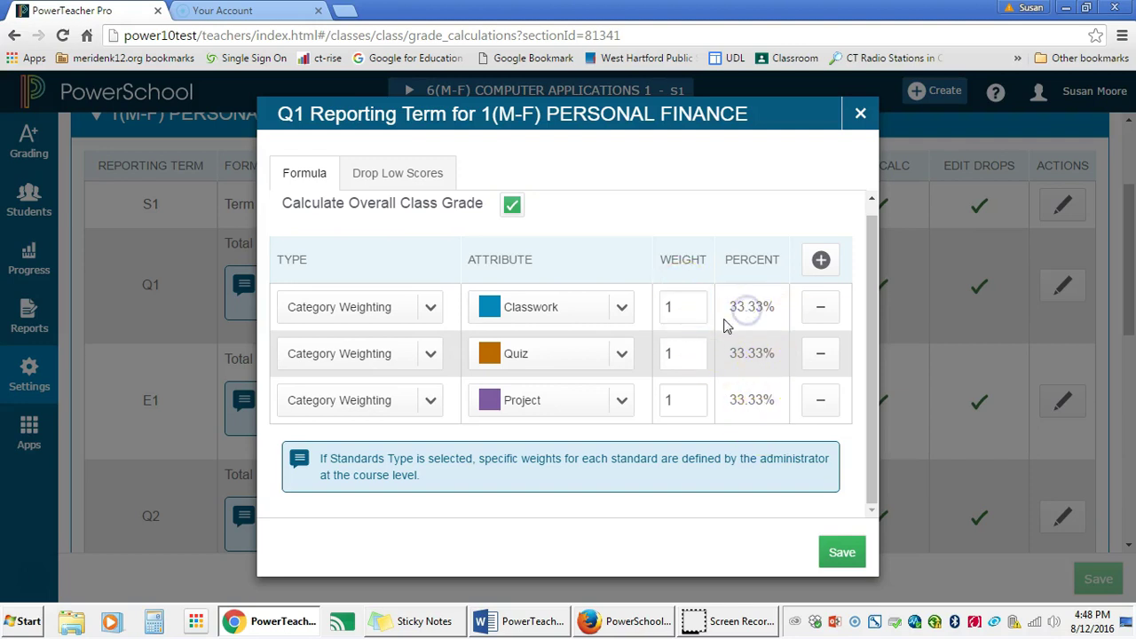
drag(695, 307, 647, 306)
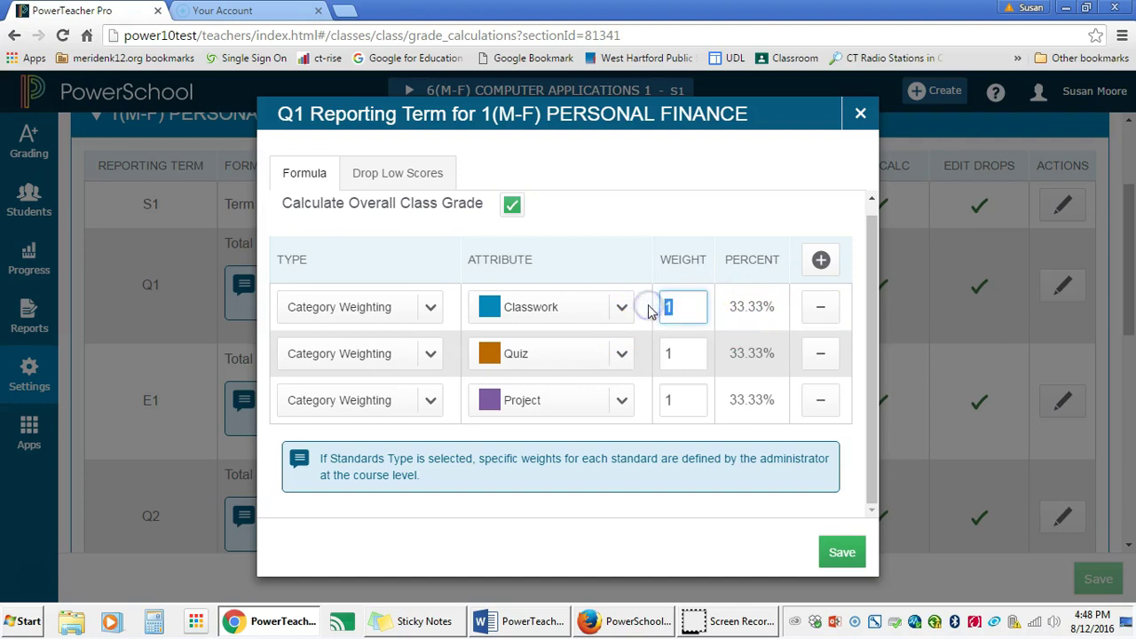
text(2)
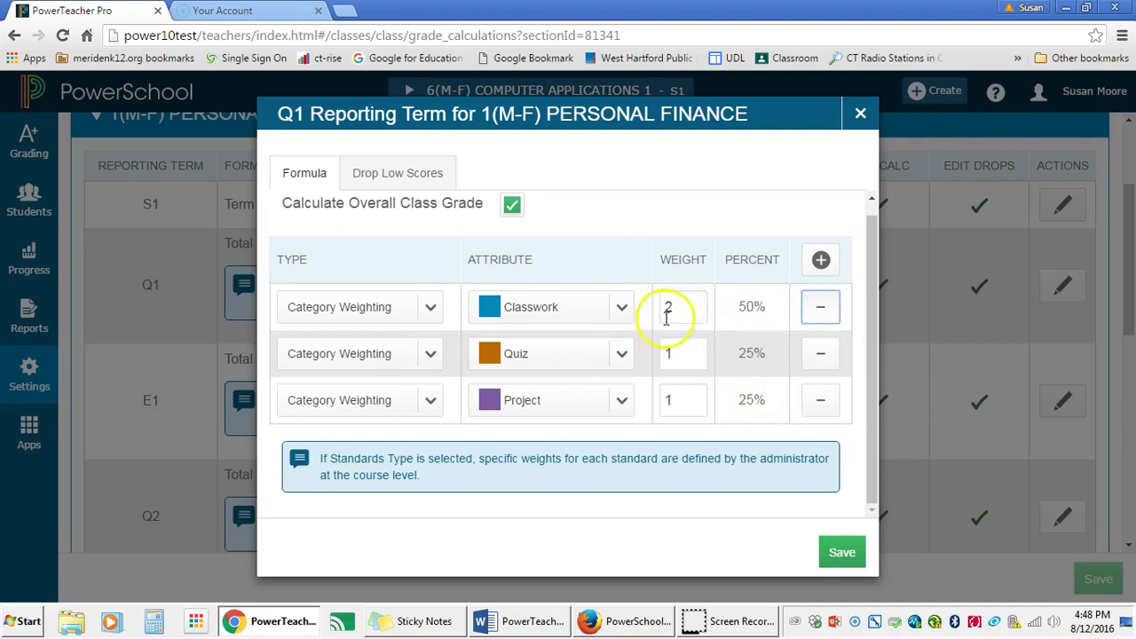
Remove the Project category from the Q1 formula and save the grade calculation
click(821, 402)
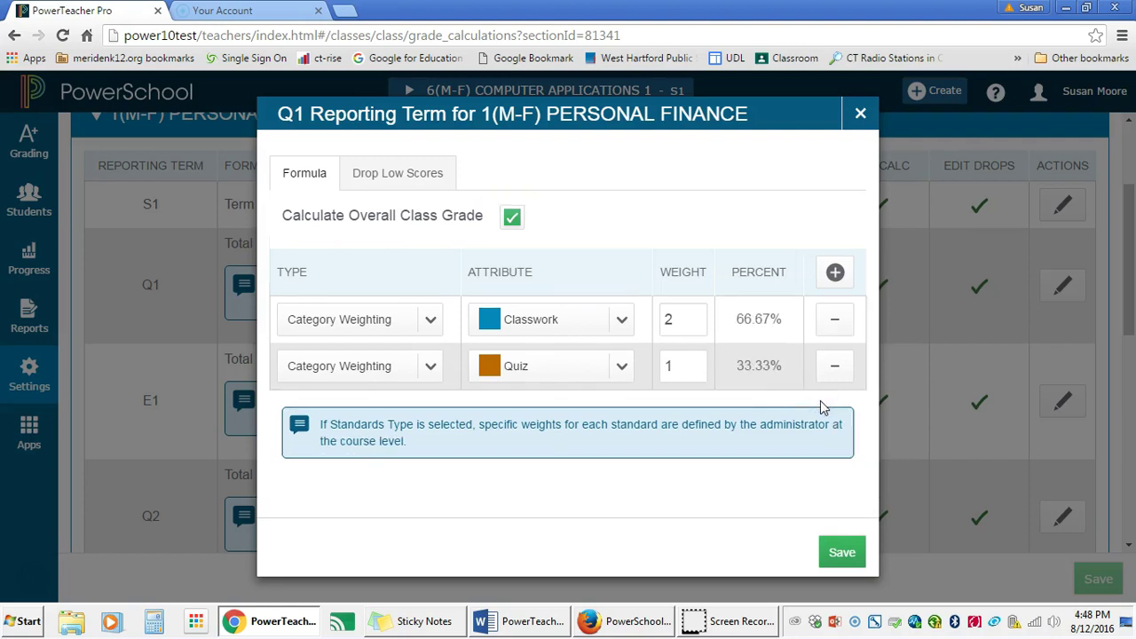
click(839, 550)
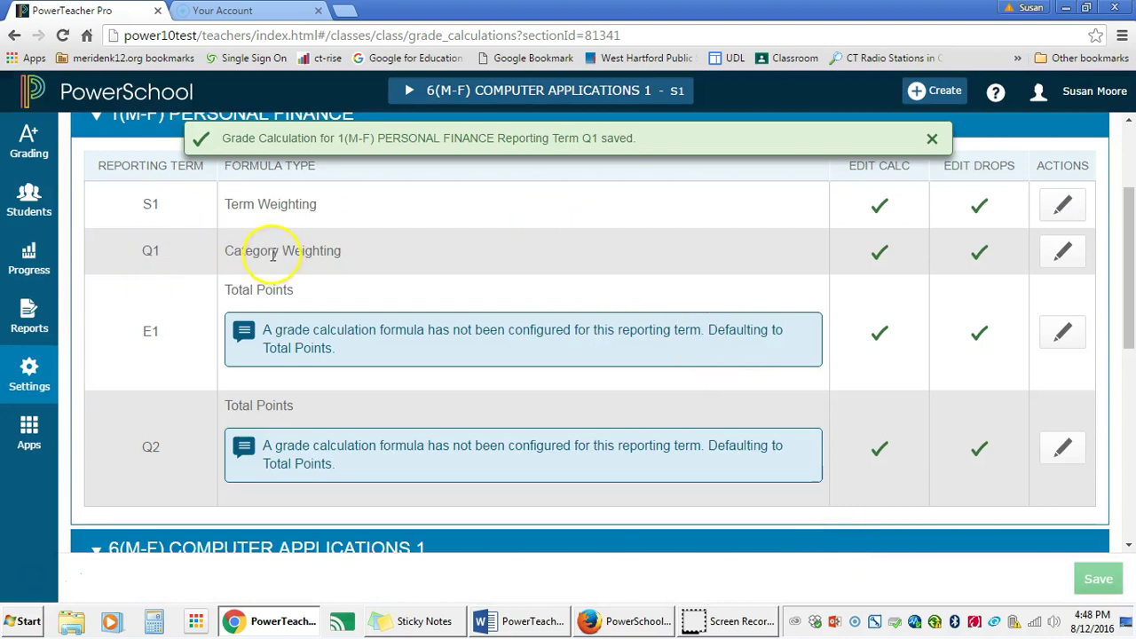
Reopen the Q1 formula of Personal Finance to review its category weights, and save it again without changes
click(1062, 253)
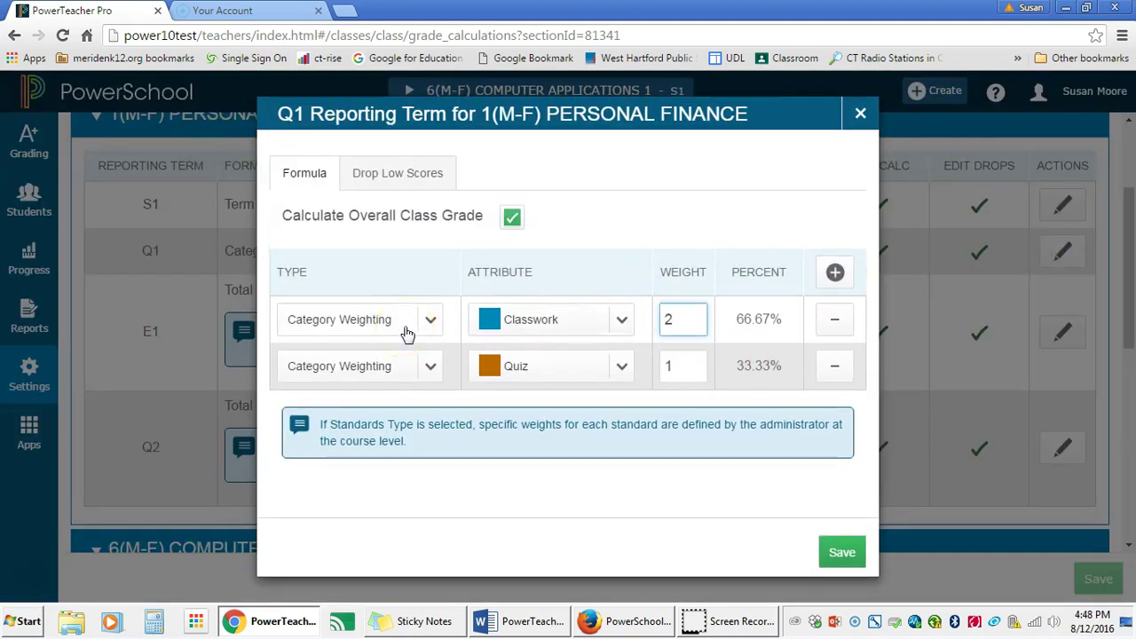
click(521, 339)
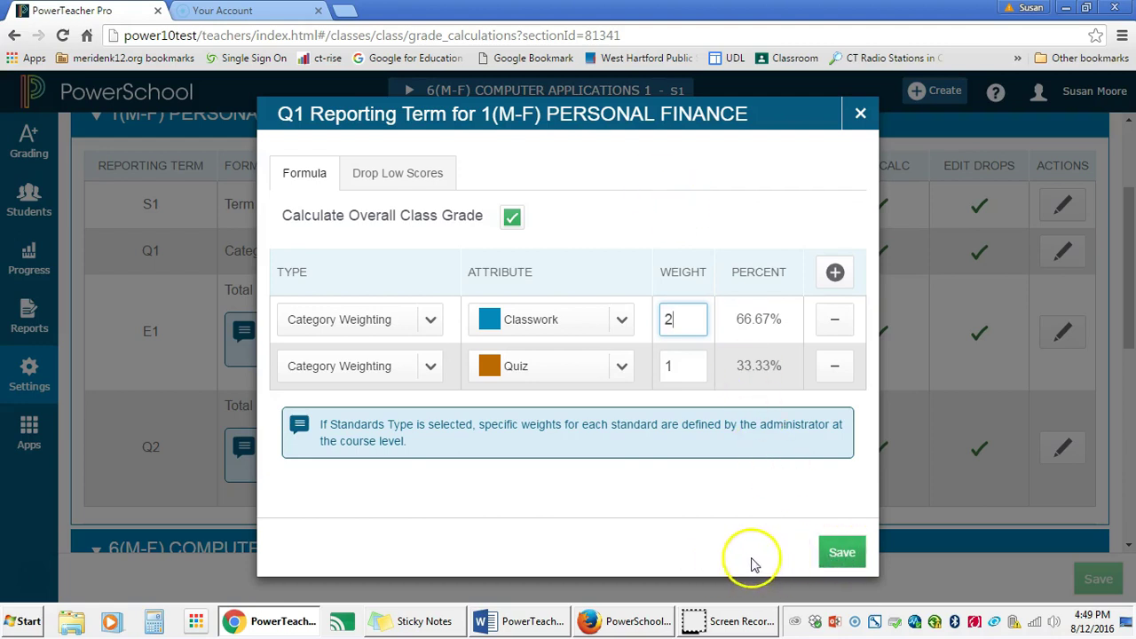
click(846, 553)
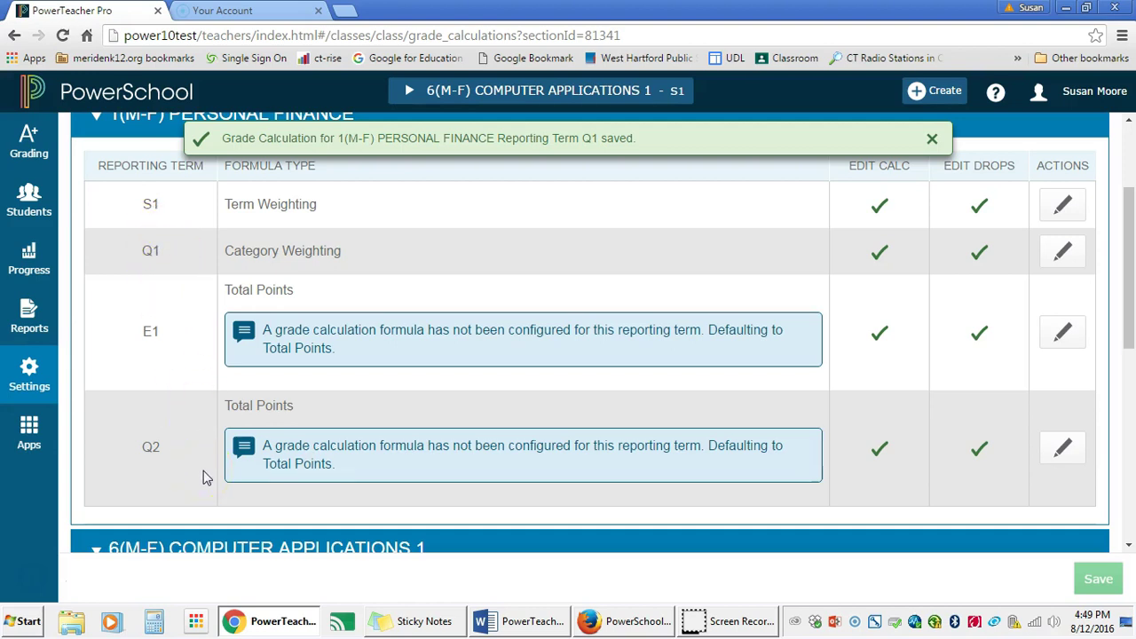
Dismiss the low battery warning over the Traditional Grade Calculations page
scroll(470, 373, down, 3)
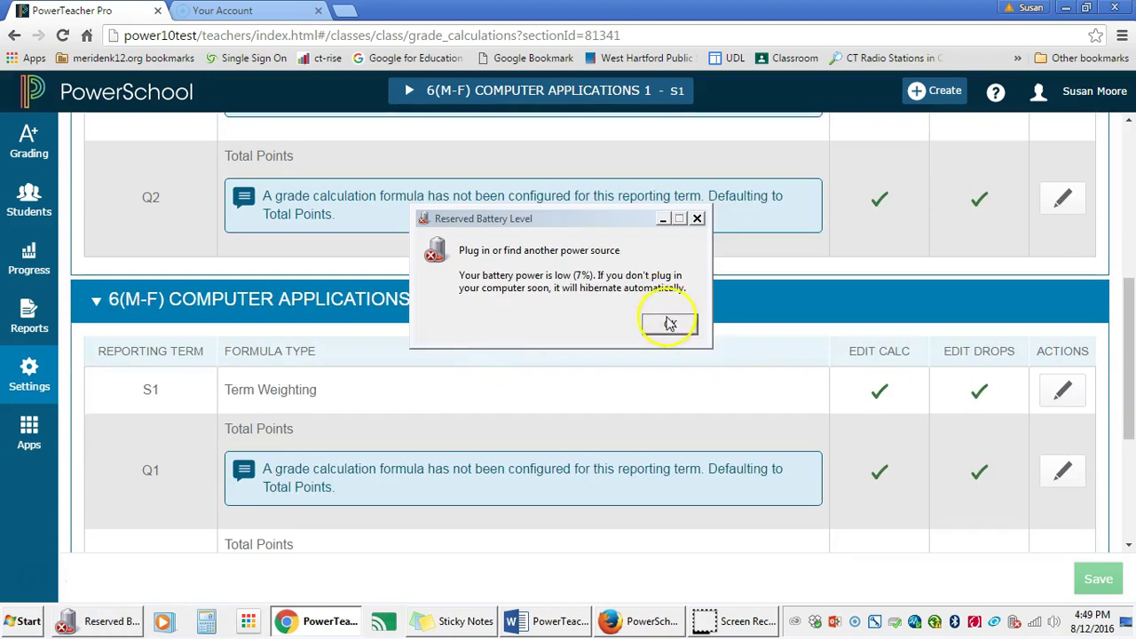
click(667, 324)
scroll(229, 393, up, 10)
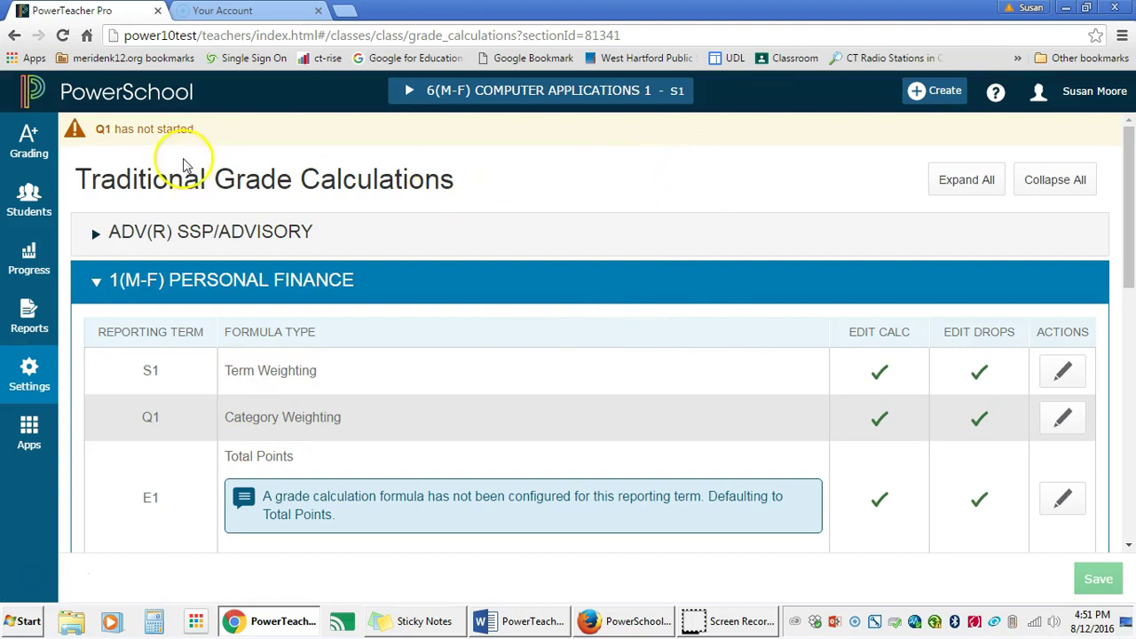
Return to the PowerTeacher start page and open PowerTeacher Pro in a new window
click(32, 92)
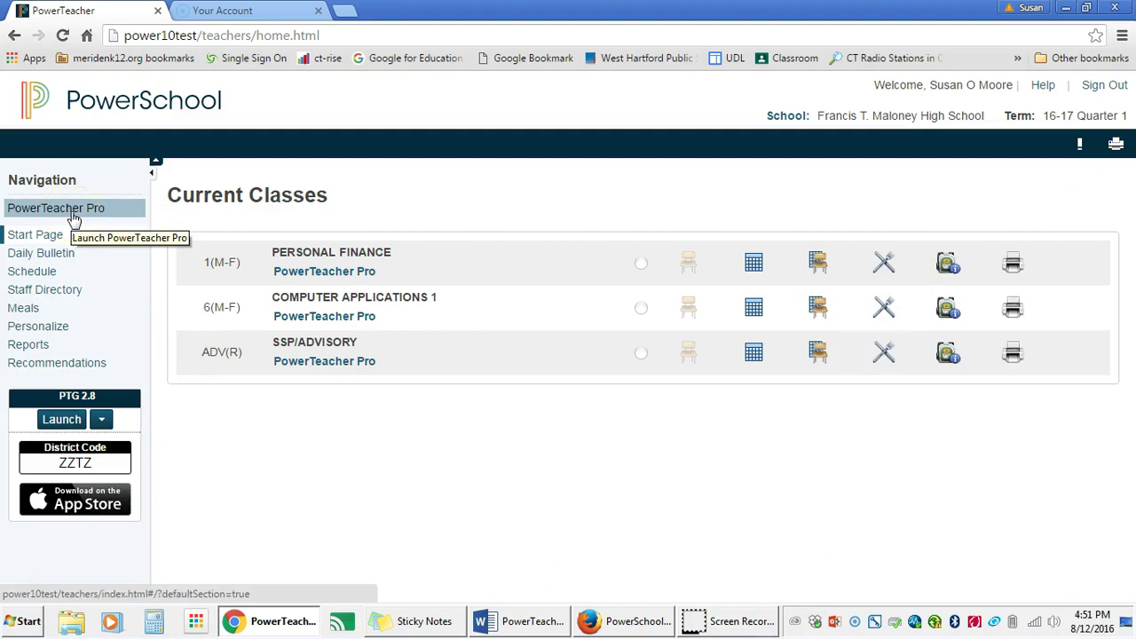
right_click(77, 213)
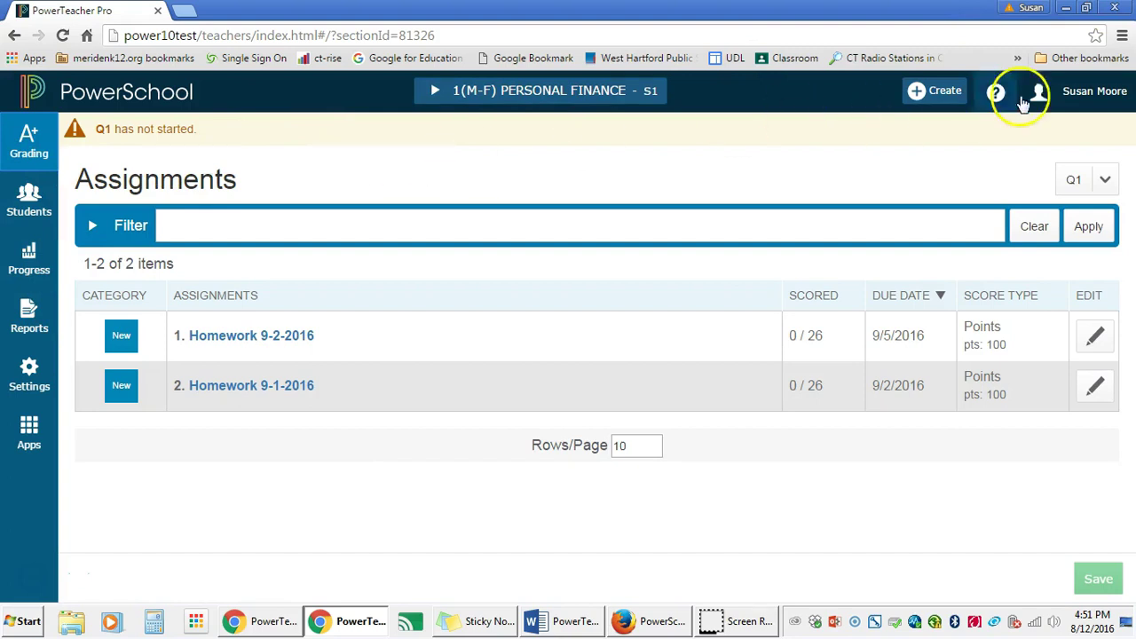
Sign out of PowerTeacher Pro through the teacher's account options
click(1098, 97)
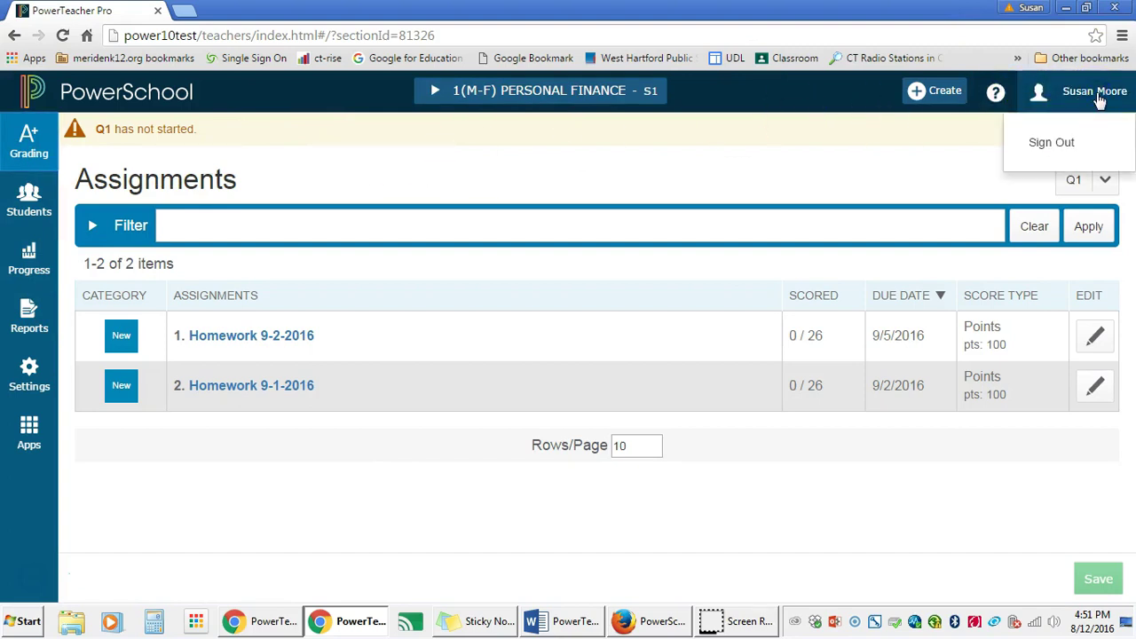
click(1057, 149)
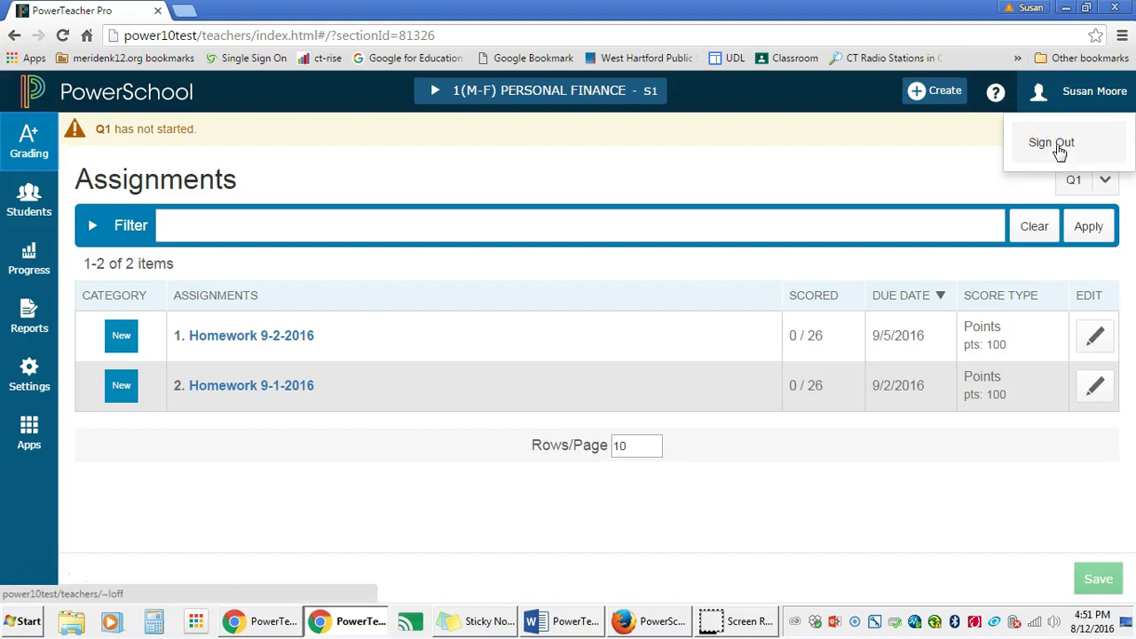